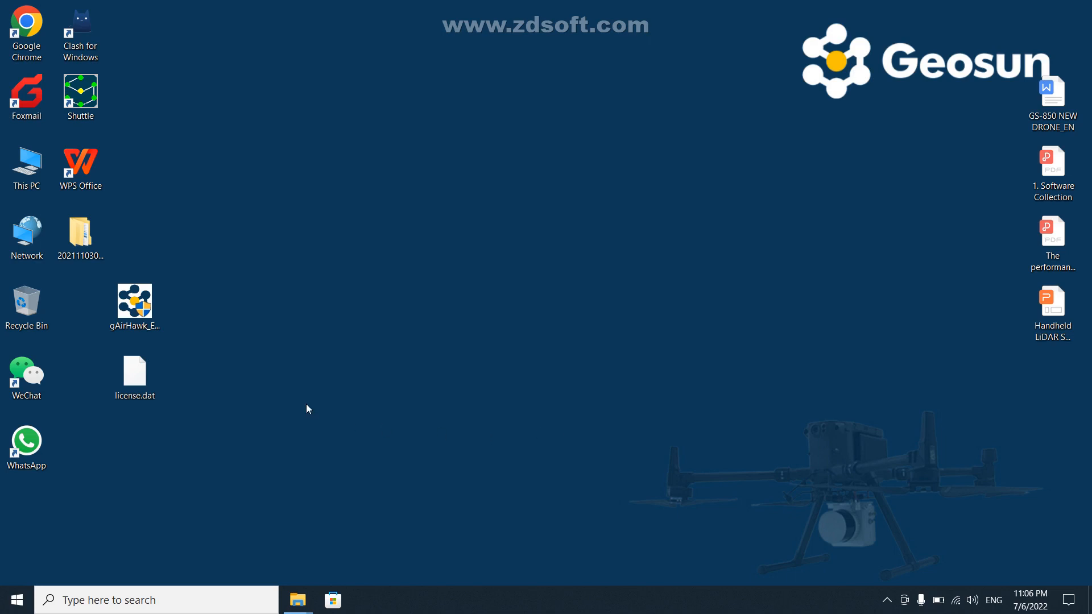
Launch the gAirHawk_EN_5.0 installer from the desktop and proceed to choosing the install location.
{"action": "left_click", "coordinate": [130, 306]}
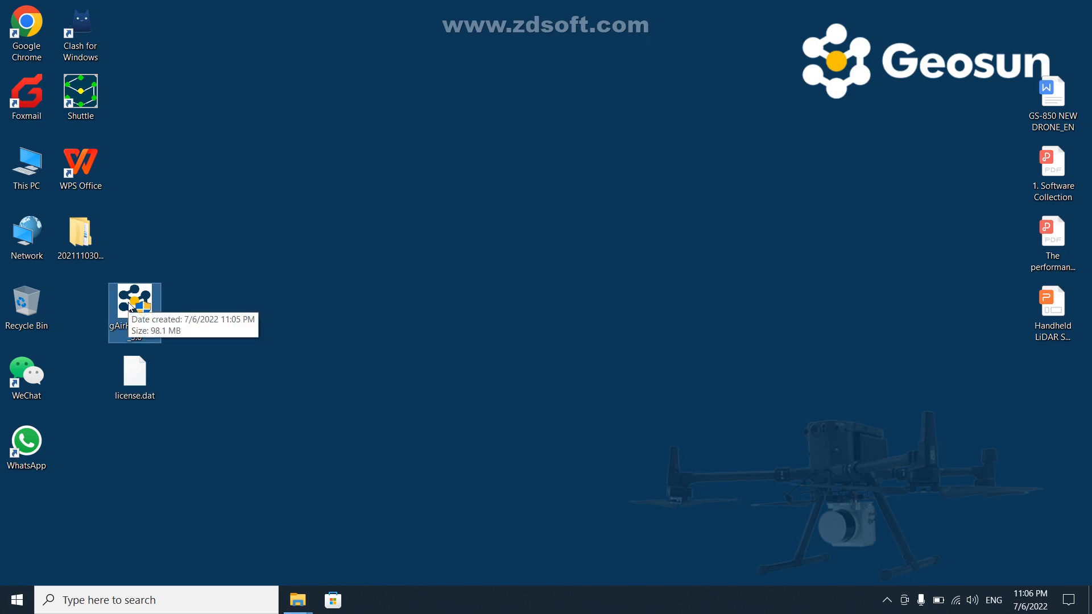
{"action": "double_click", "coordinate": [130, 306]}
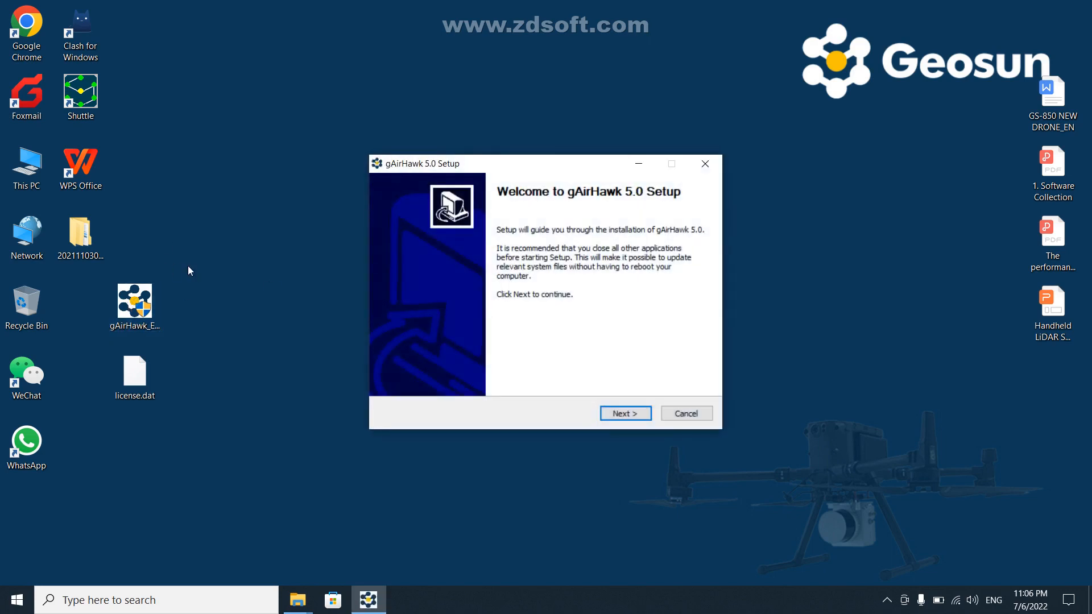
{"action": "left_click", "coordinate": [628, 415]}
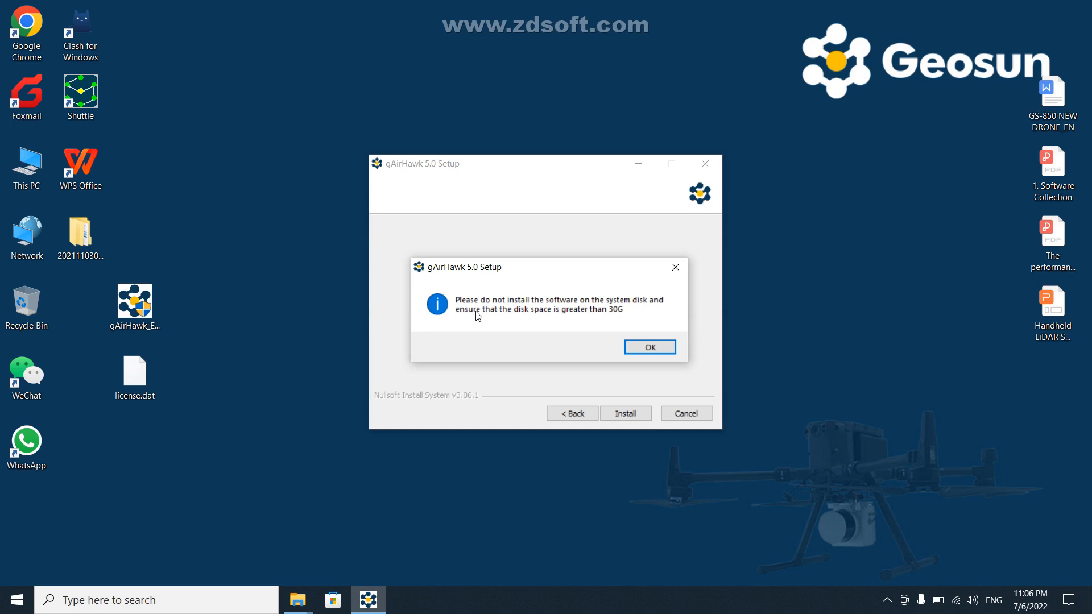
{"action": "left_click", "coordinate": [647, 348]}
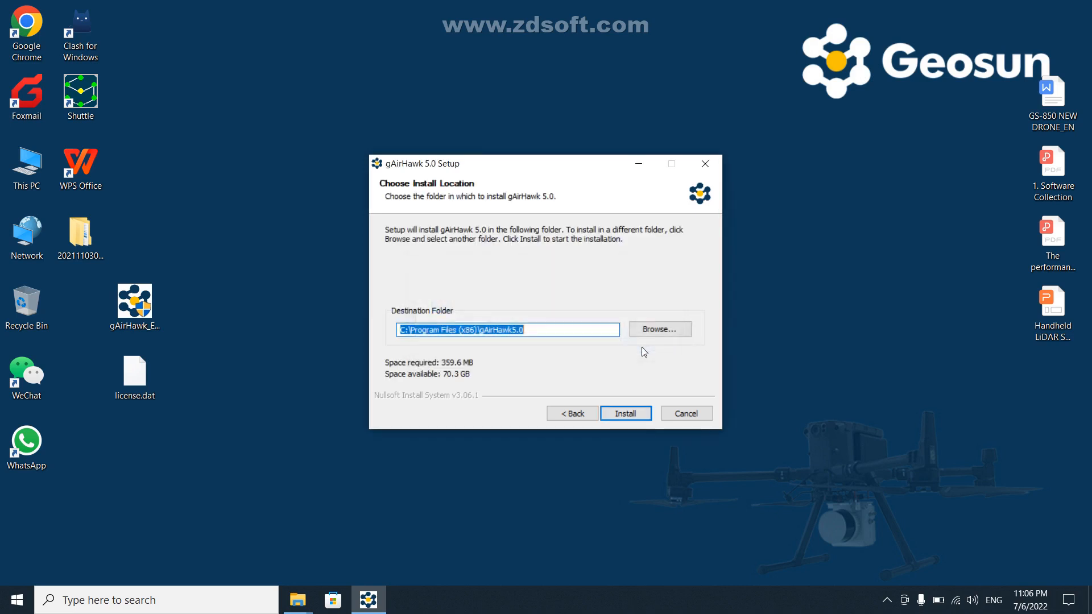
Set the installer's destination folder to D:\Program Files (x86)\gAirHawk5.0.
{"action": "left_click", "coordinate": [664, 329]}
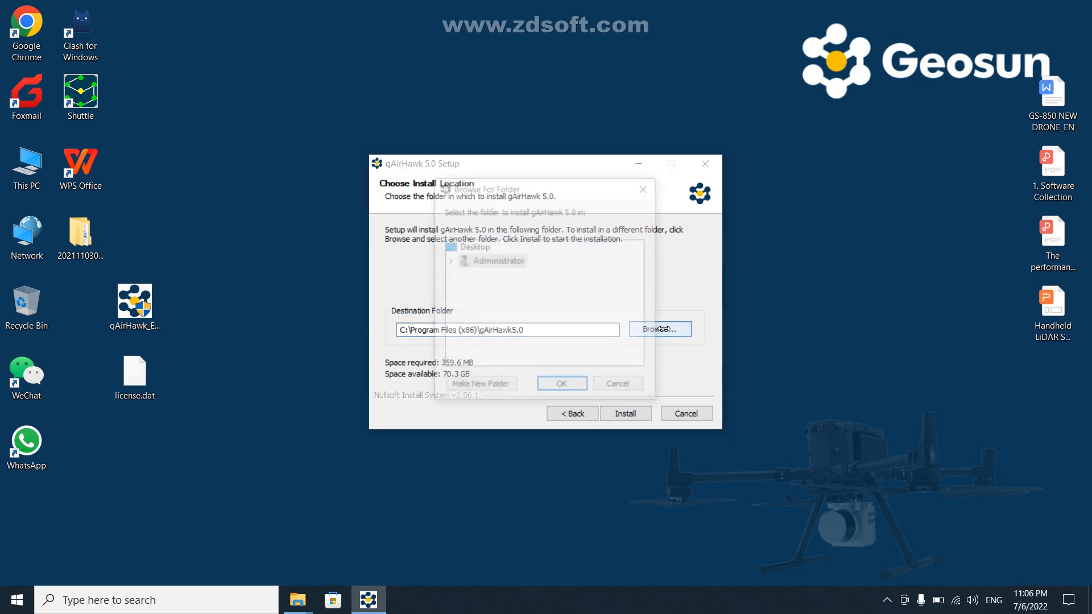
{"action": "double_click", "coordinate": [487, 303]}
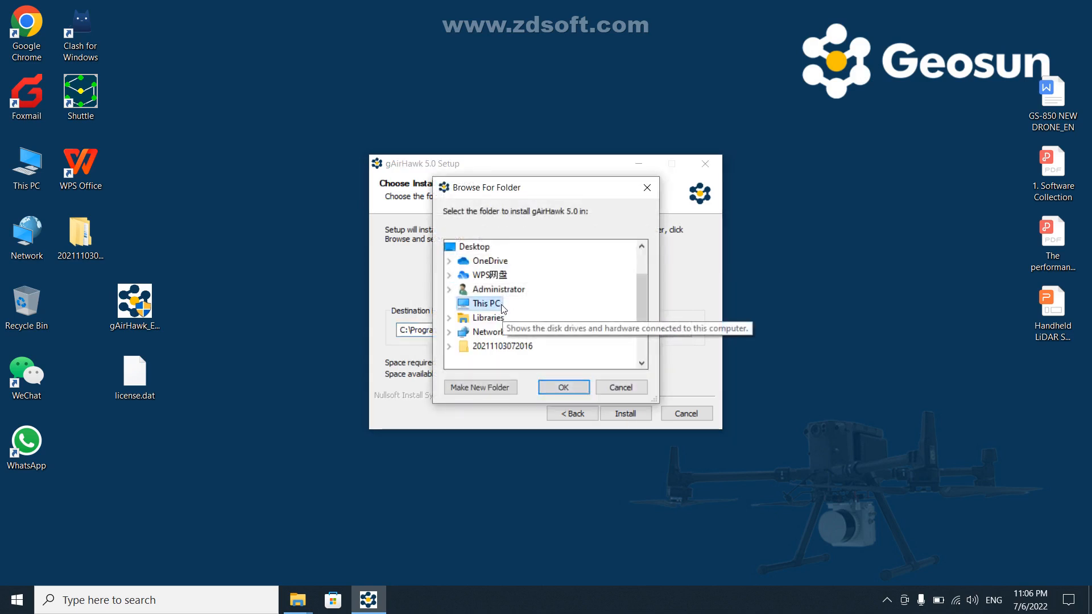
{"action": "scroll", "coordinate": [569, 341], "scroll_direction": "down", "scroll_amount": 2}
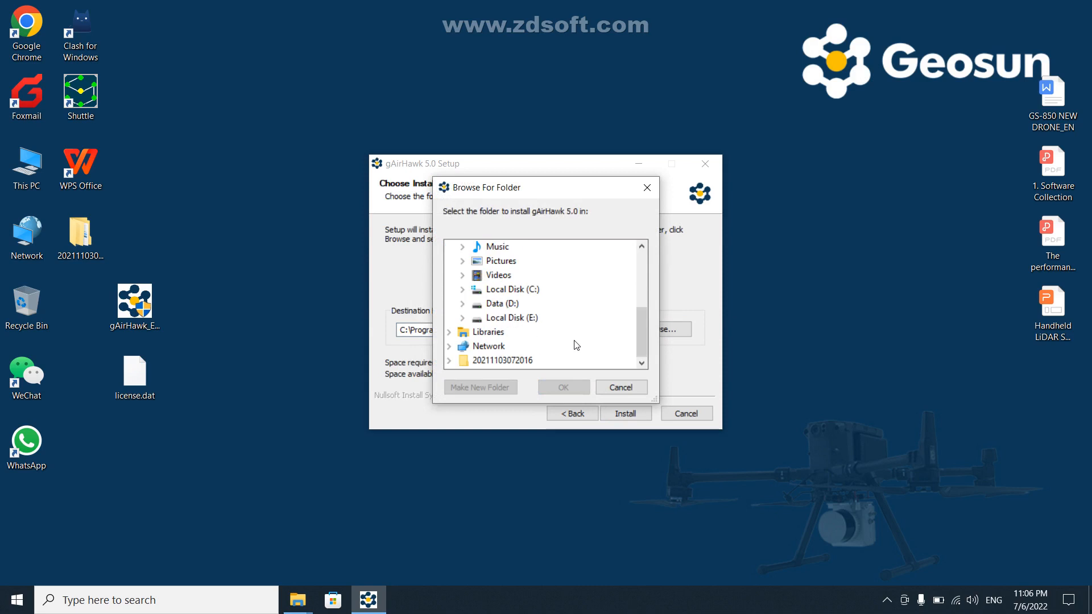
{"action": "double_click", "coordinate": [501, 304]}
{"action": "scroll", "coordinate": [602, 323], "scroll_direction": "down", "scroll_amount": 2}
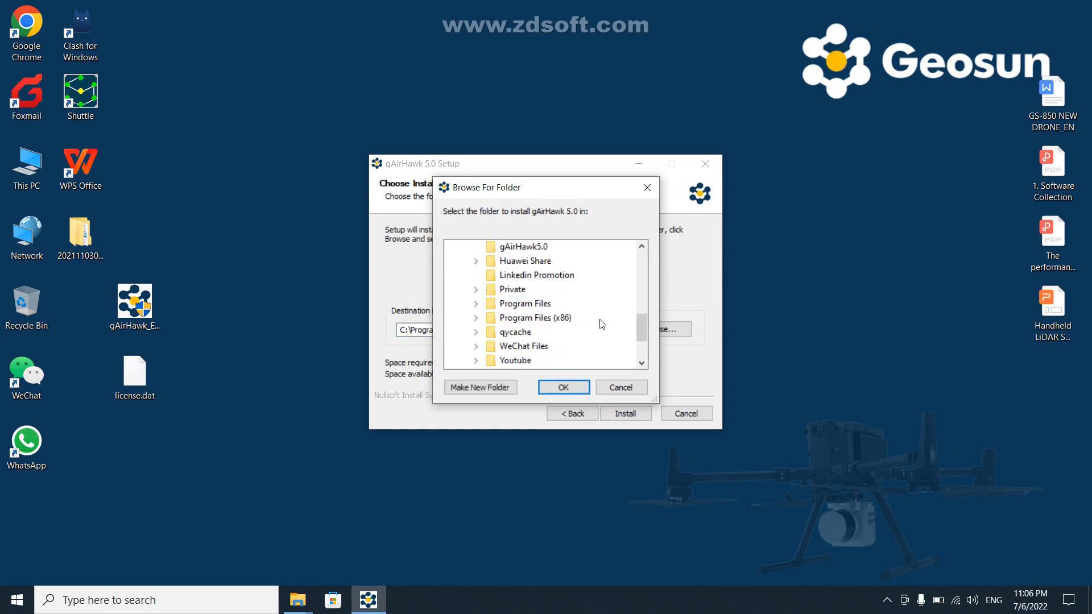
{"action": "double_click", "coordinate": [547, 322]}
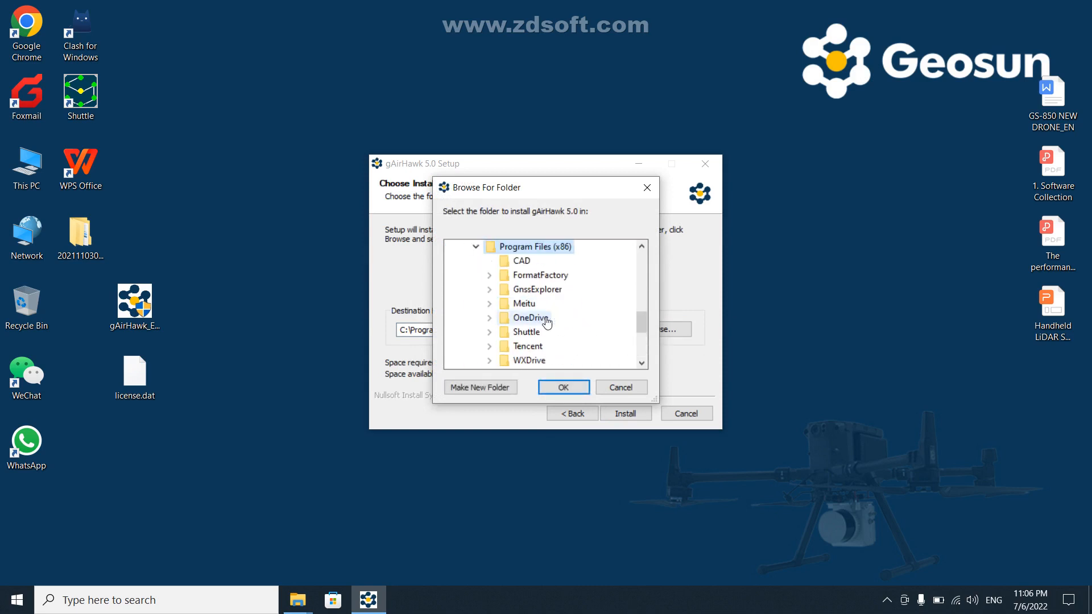
{"action": "left_click", "coordinate": [571, 386]}
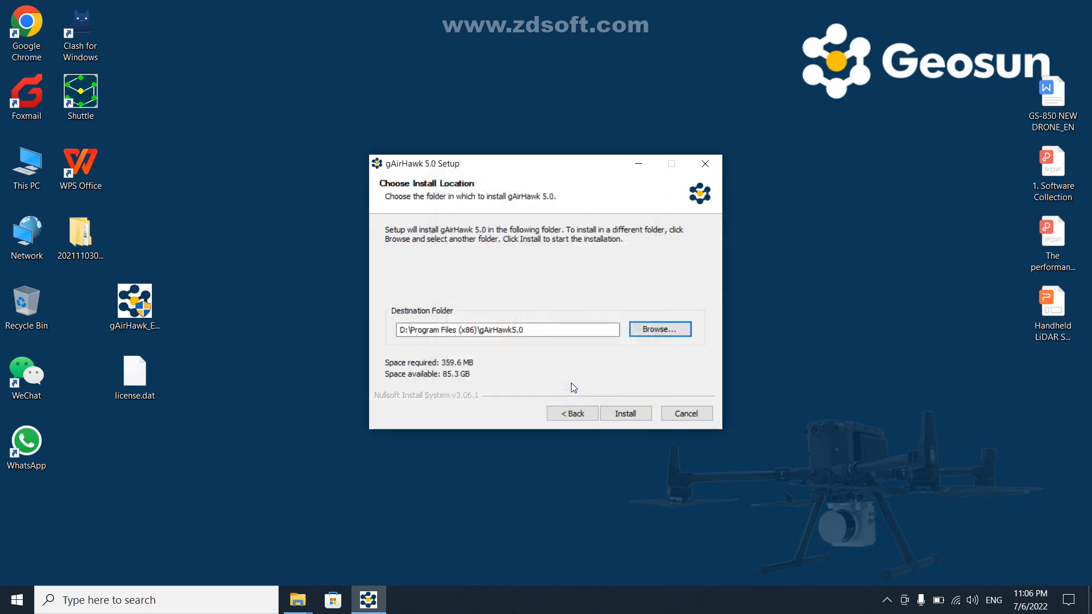
Install gAirHawk 5.0 and finish the setup with the option to run the program turned off.
{"action": "left_click", "coordinate": [625, 415]}
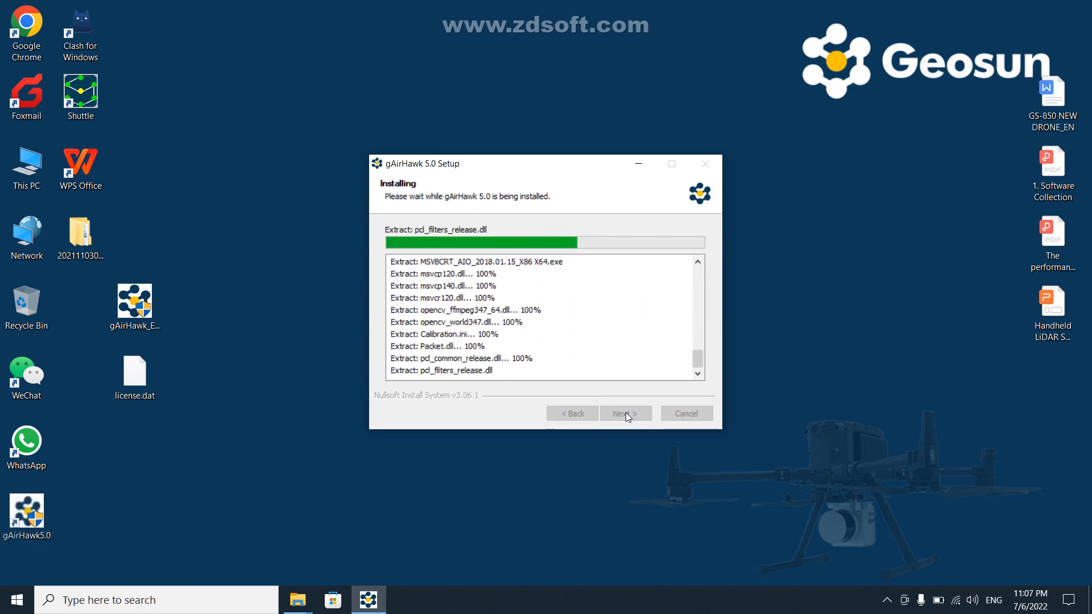
{"action": "left_click", "coordinate": [626, 413]}
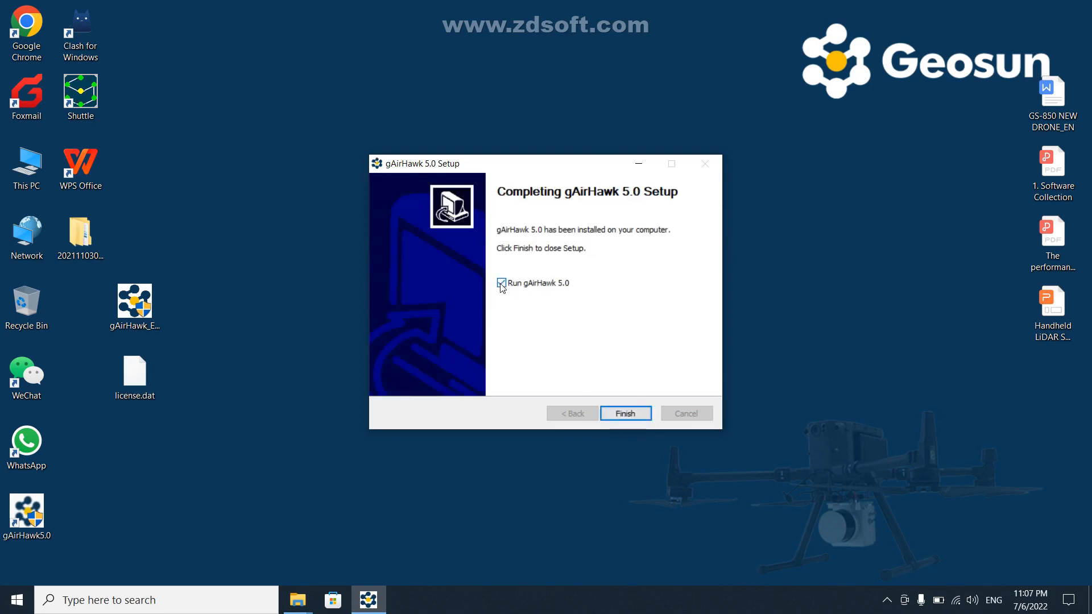
{"action": "left_click", "coordinate": [502, 285]}
{"action": "left_click", "coordinate": [625, 414]}
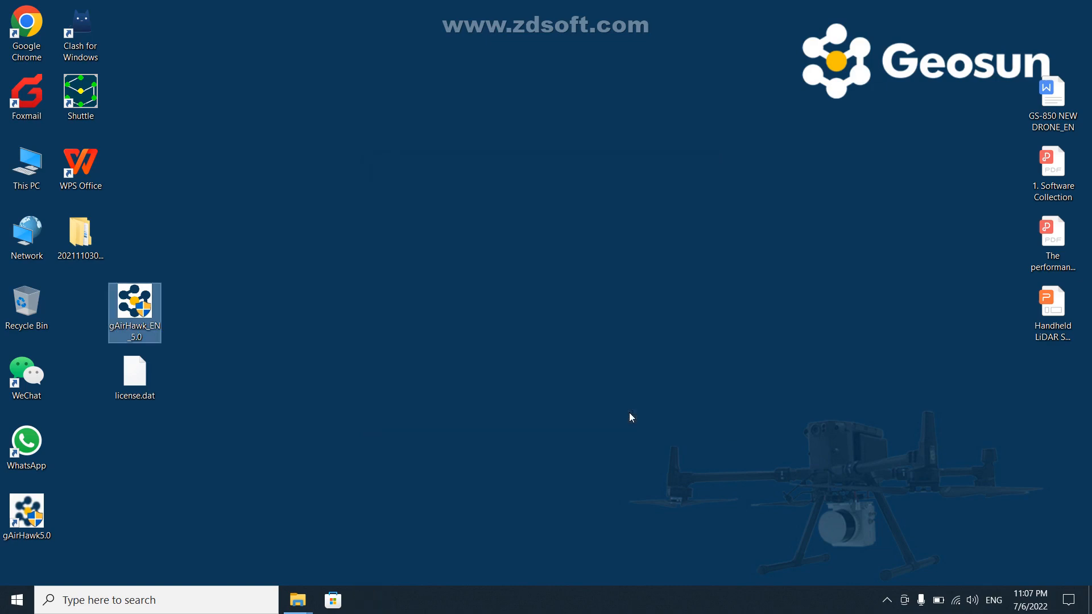
{"action": "left_click", "coordinate": [410, 477]}
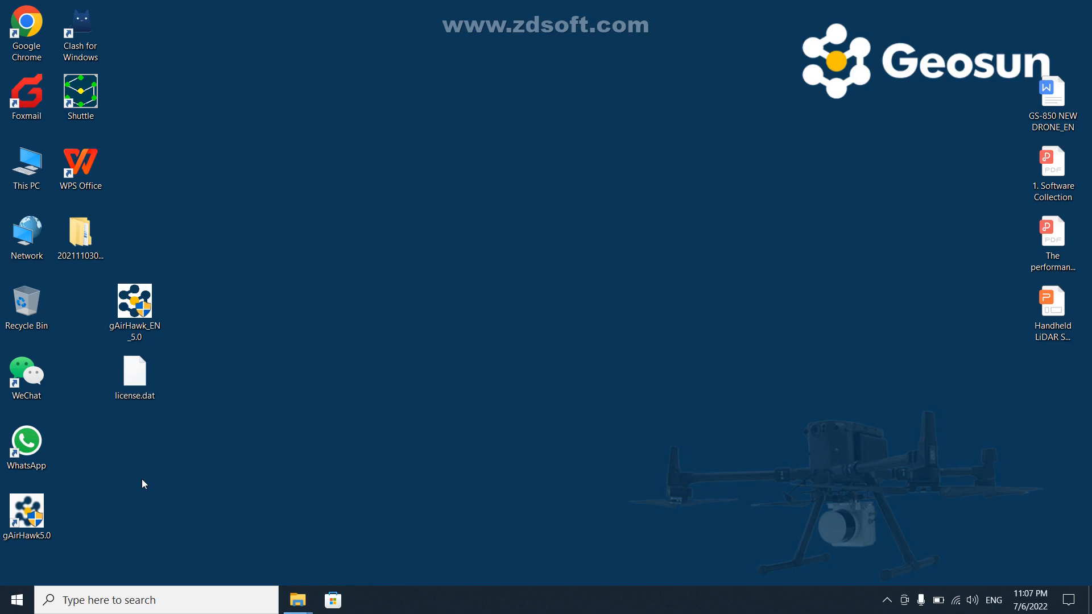
Open the file location of the gAirHawk5.0 desktop shortcut and enter its License folder.
{"action": "right_click", "coordinate": [32, 517]}
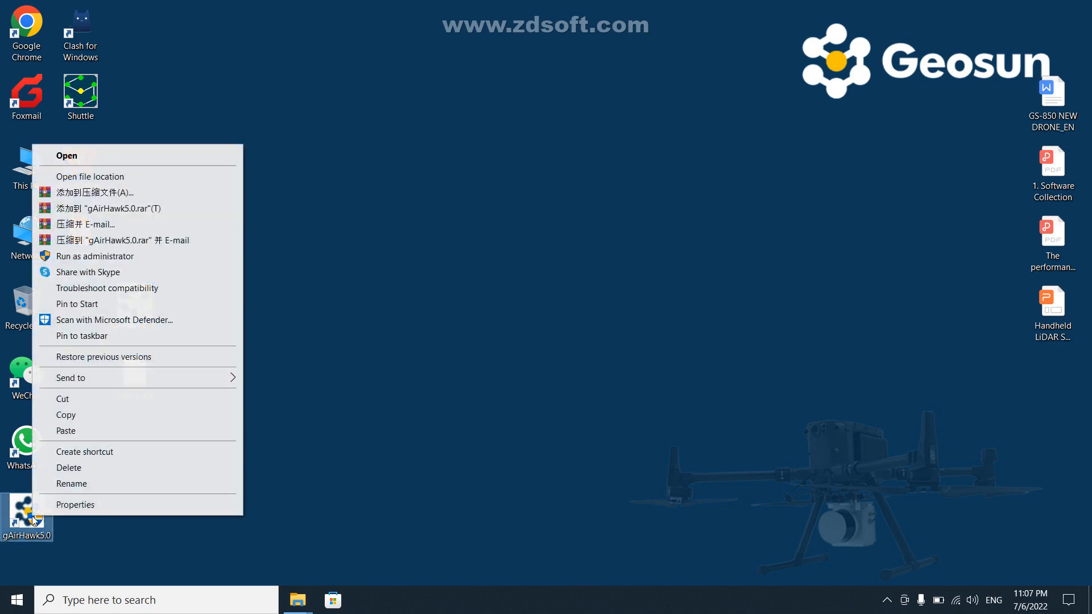
{"action": "left_click", "coordinate": [97, 177]}
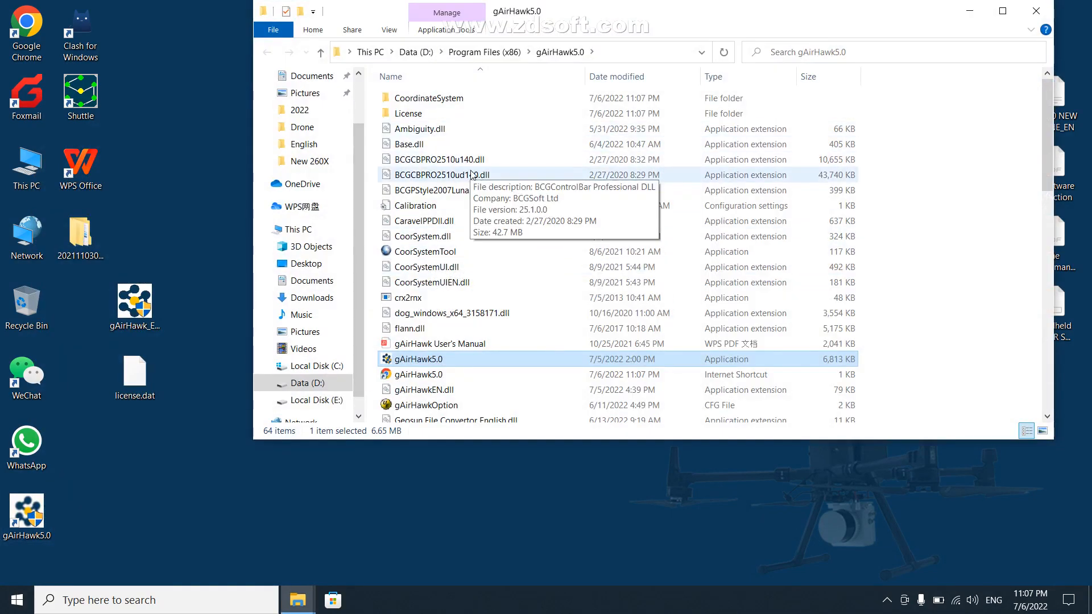
{"action": "double_click", "coordinate": [418, 116]}
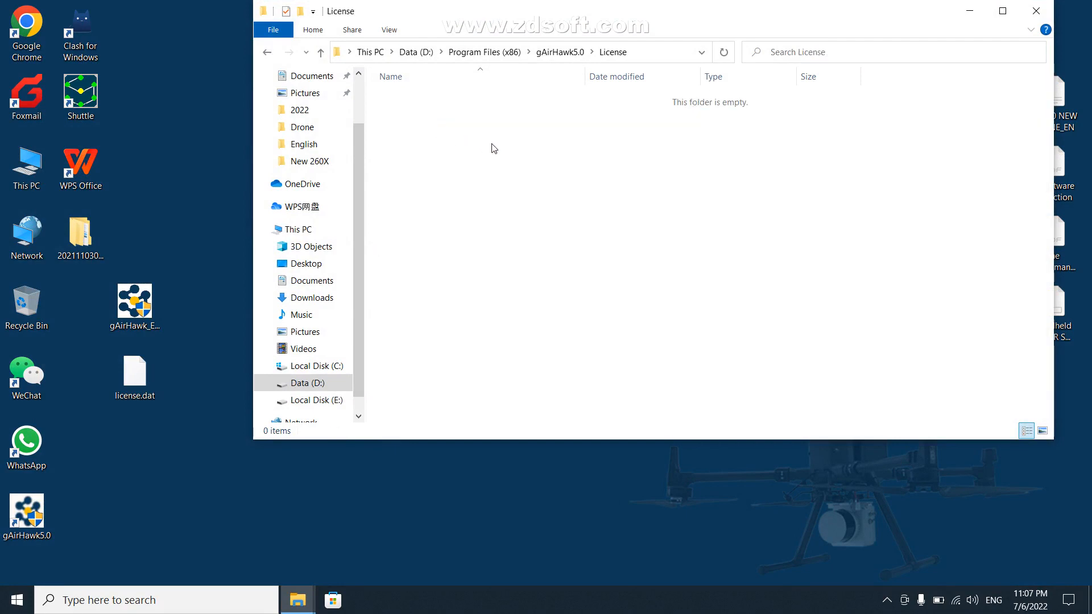
Copy license.dat from the desktop into the gAirHawk5.0 License folder.
{"action": "left_click", "coordinate": [193, 393]}
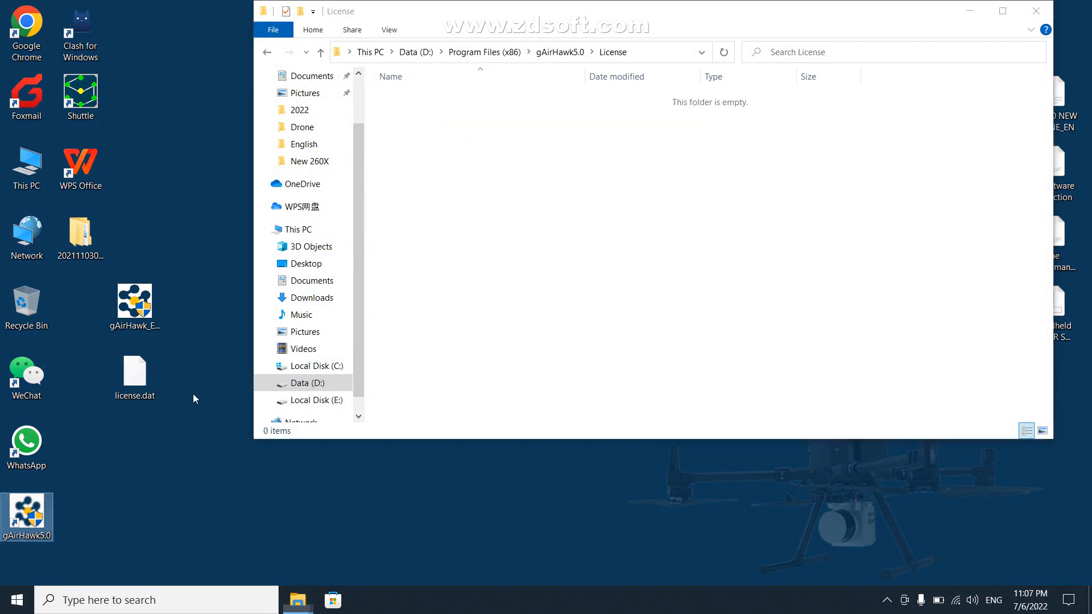
{"action": "left_click", "coordinate": [128, 383]}
{"action": "right_click", "coordinate": [136, 374]}
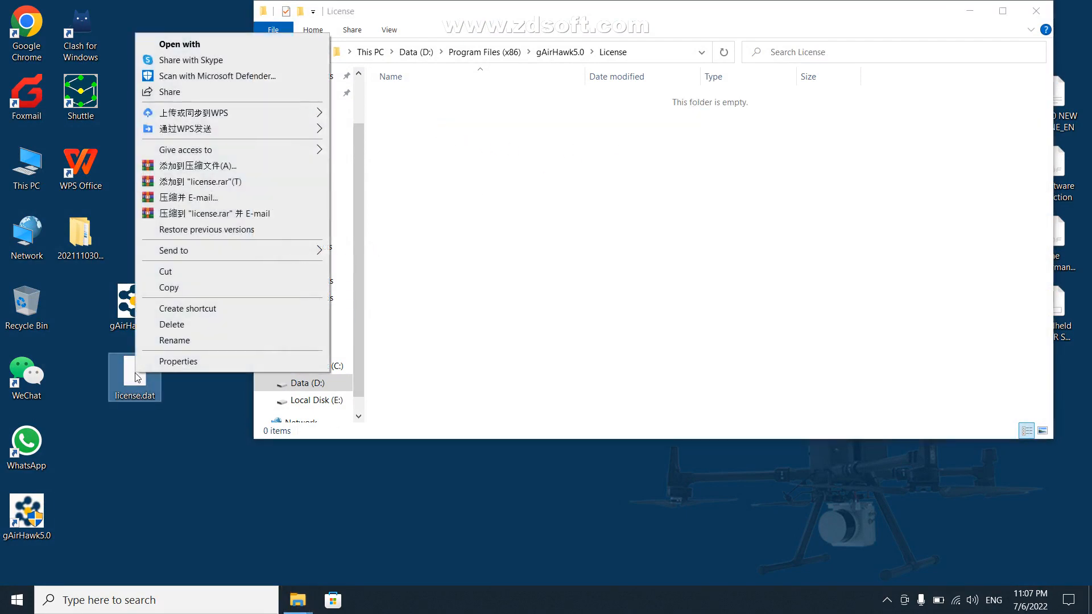
{"action": "left_click", "coordinate": [169, 286]}
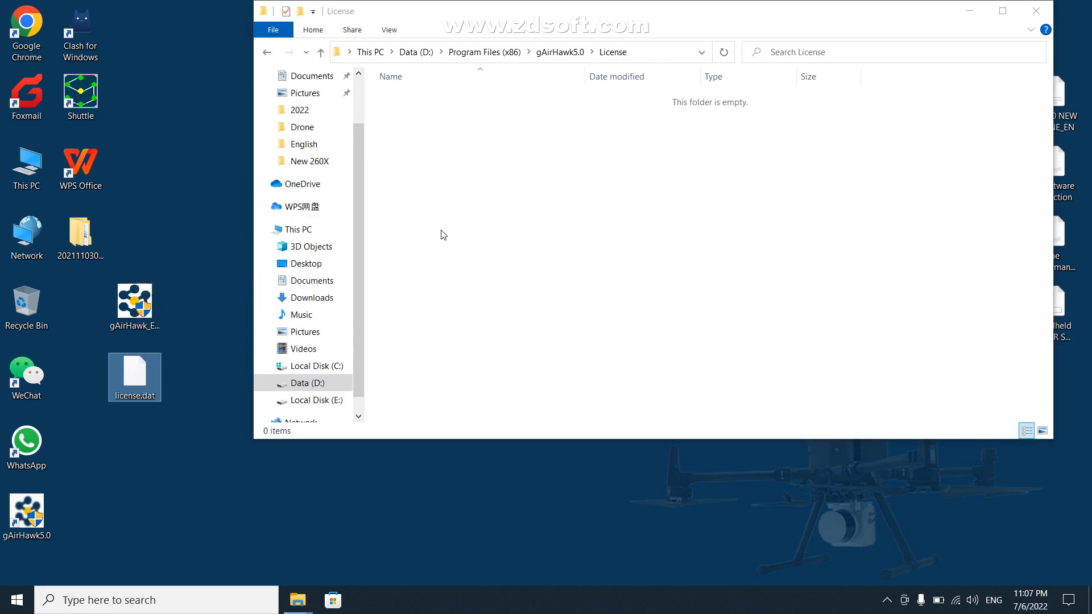
{"action": "right_click", "coordinate": [412, 143]}
{"action": "left_click", "coordinate": [441, 263]}
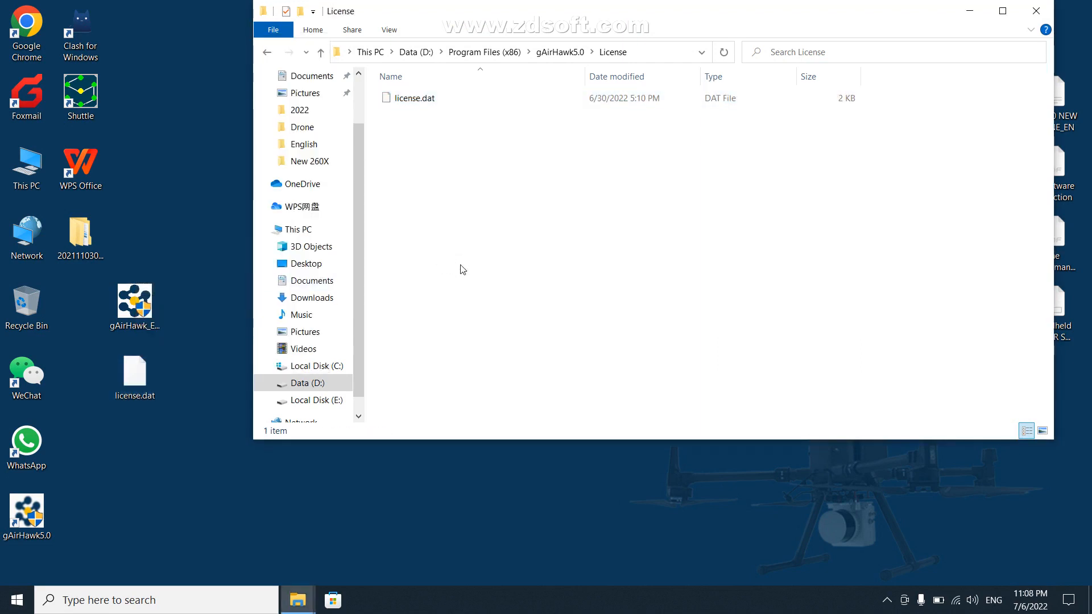
Close the folder window and move the gAirHawk installer and license.dat from the desktop to the Recycle Bin.
{"action": "left_click", "coordinate": [322, 55]}
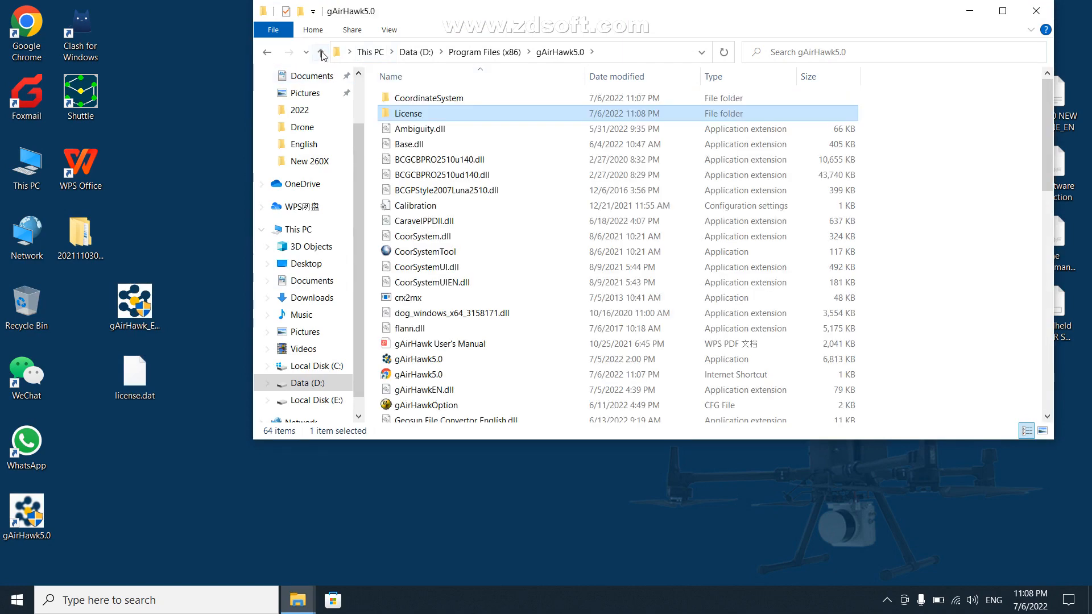
{"action": "left_click", "coordinate": [322, 54]}
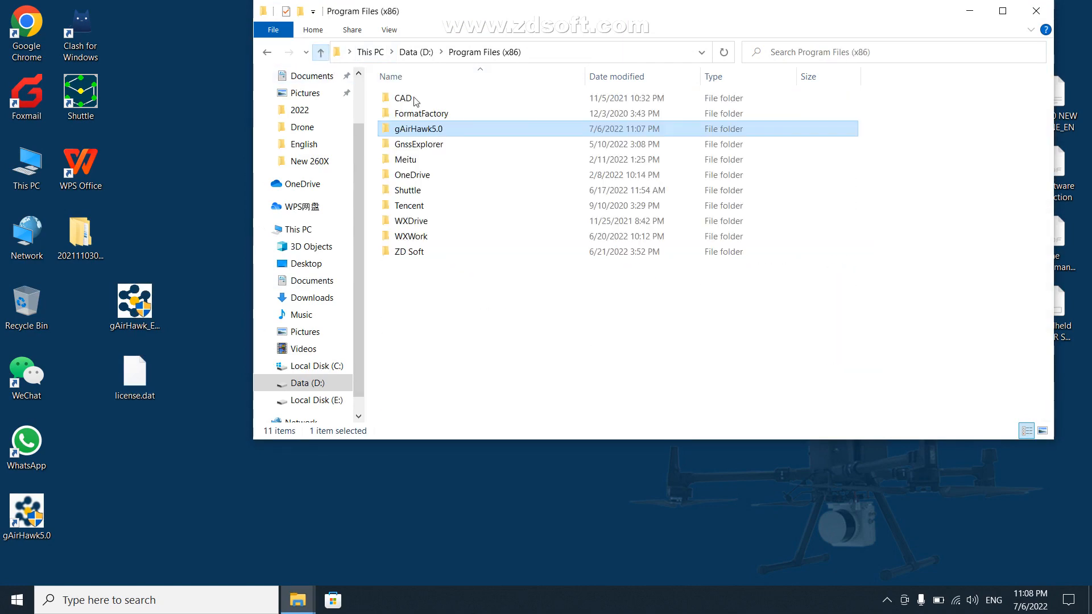
{"action": "left_click", "coordinate": [1036, 13]}
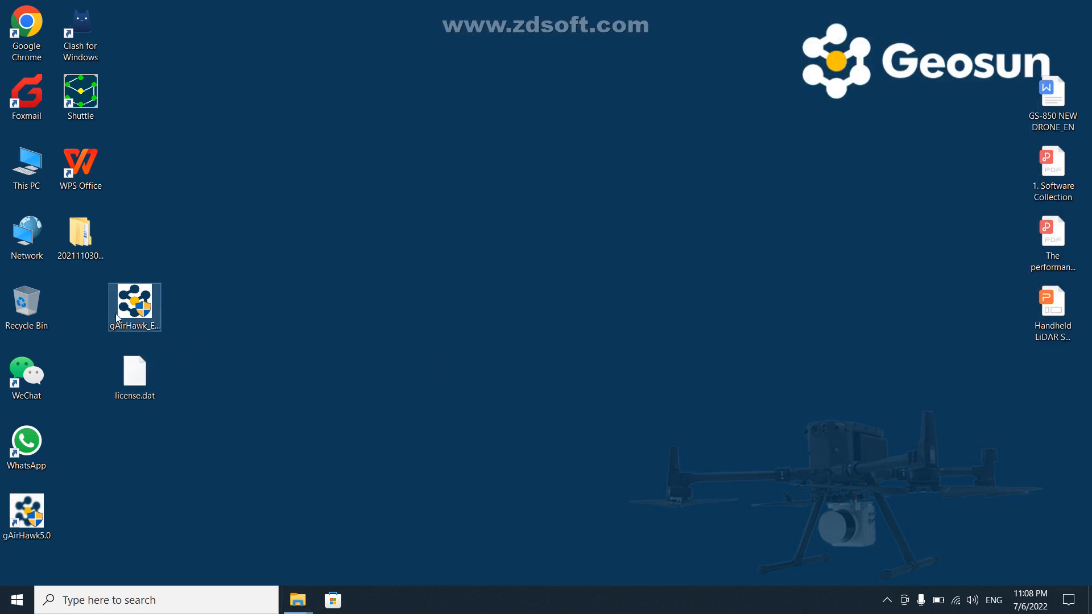
{"action": "left_click_drag", "start_coordinate": [140, 307], "coordinate": [33, 302]}
{"action": "left_click_drag", "start_coordinate": [139, 376], "coordinate": [38, 307]}
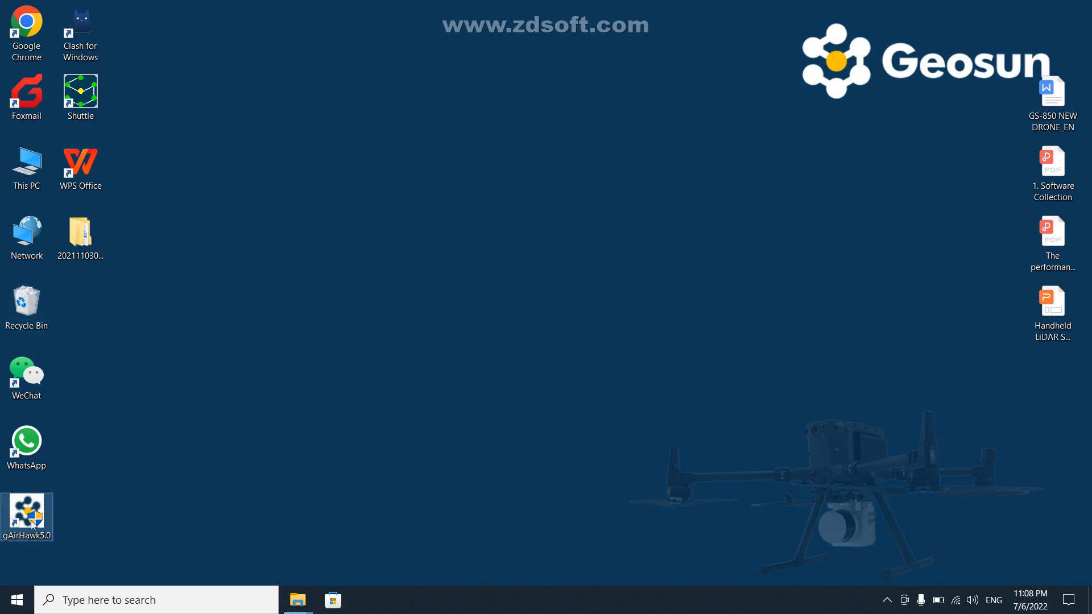
Launch gAirHawk5.0 from the desktop and check its version in the About information.
{"action": "double_click", "coordinate": [18, 511]}
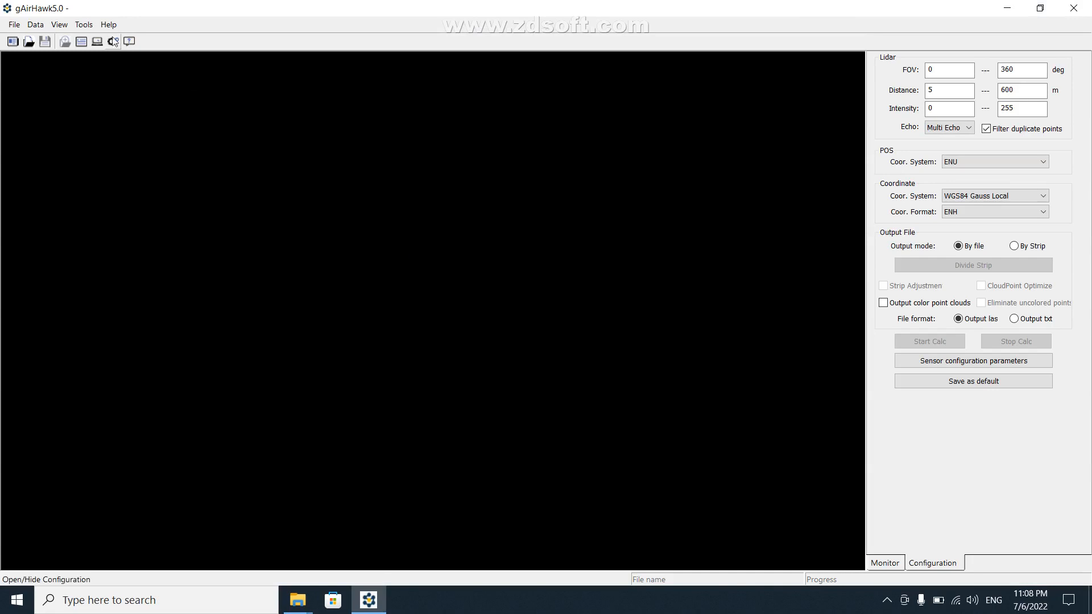
{"action": "left_click", "coordinate": [108, 25]}
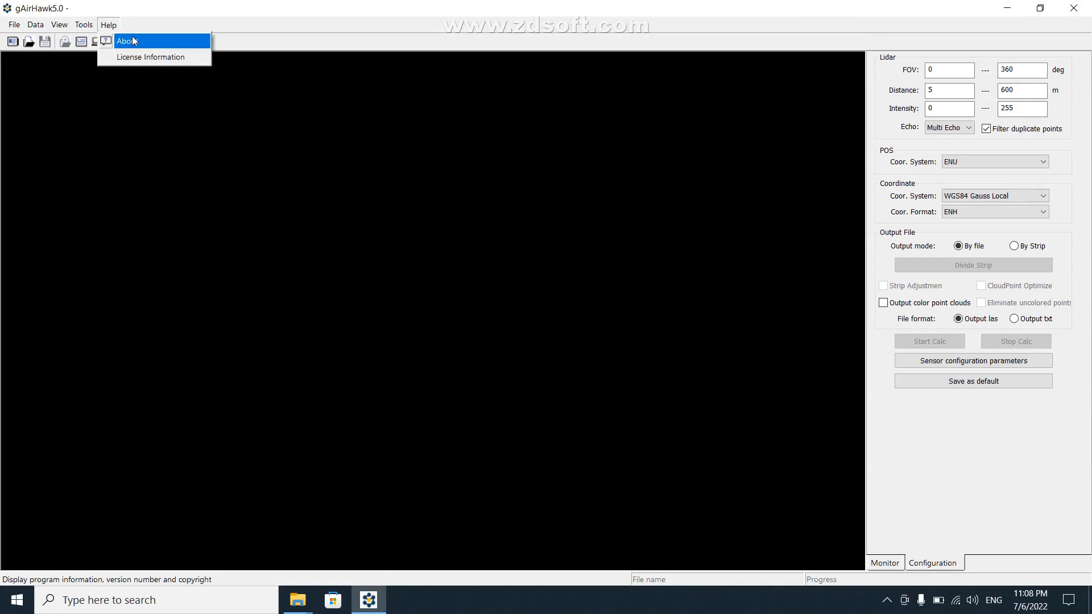
{"action": "left_click", "coordinate": [132, 39]}
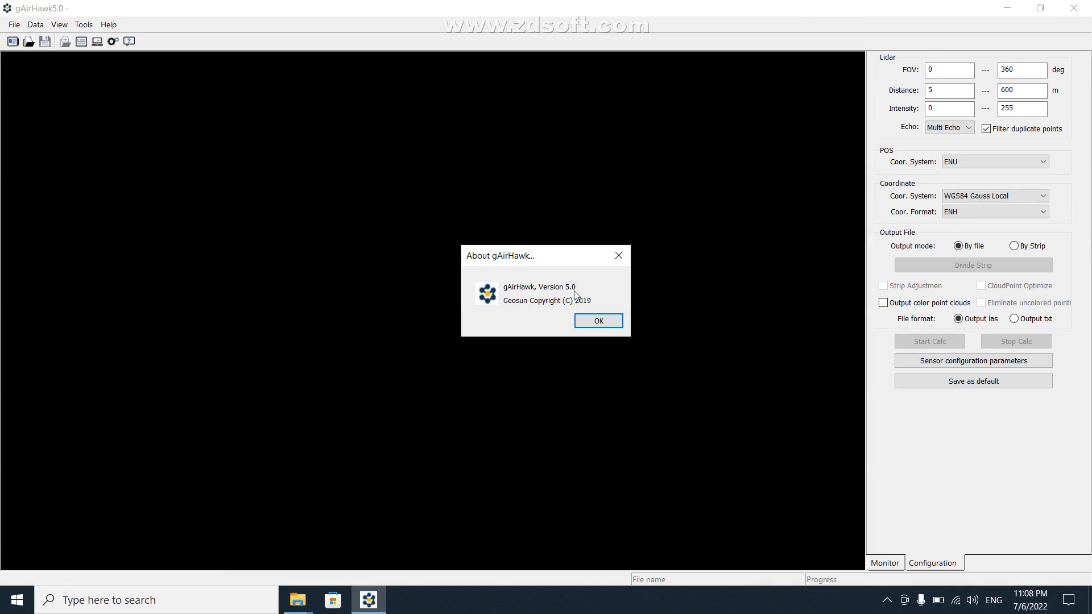
{"action": "left_click", "coordinate": [619, 258]}
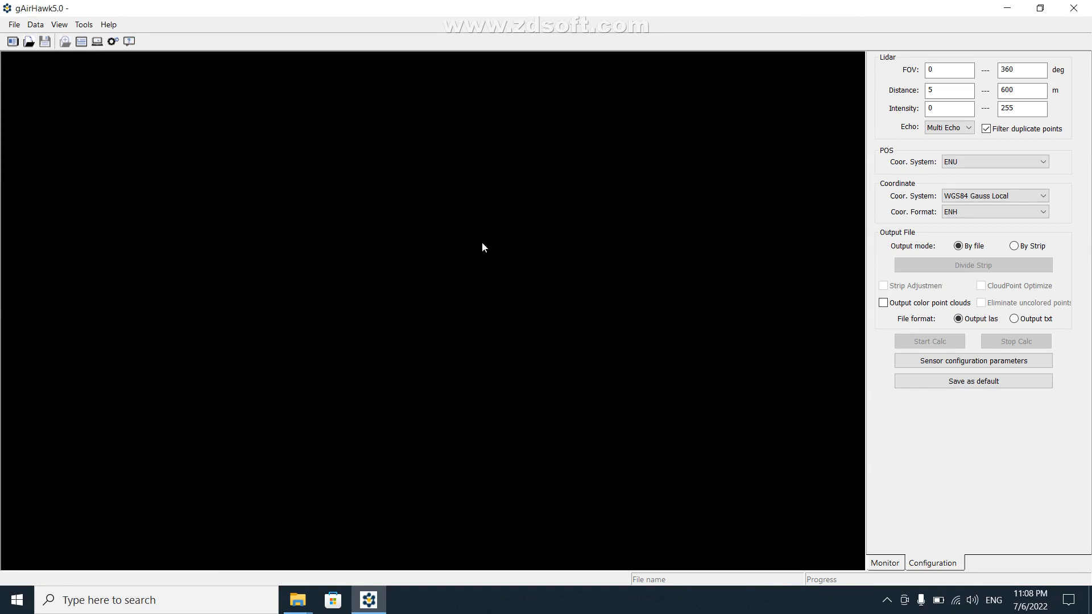
Review the License Information of gAirHawk, including authorization mode and time, and close the program.
{"action": "left_click", "coordinate": [108, 24]}
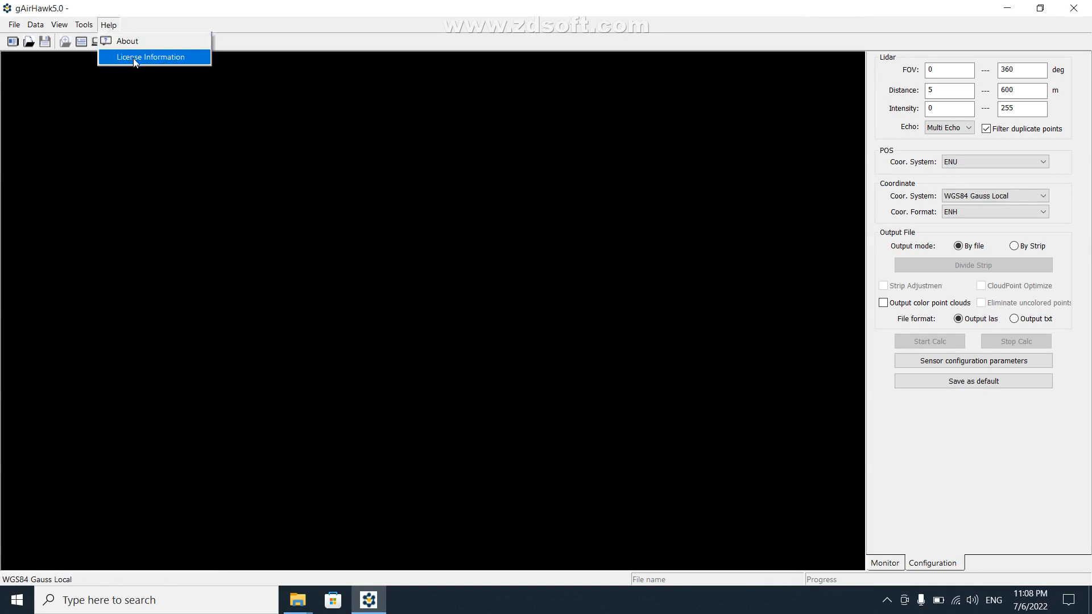
{"action": "left_click", "coordinate": [134, 57]}
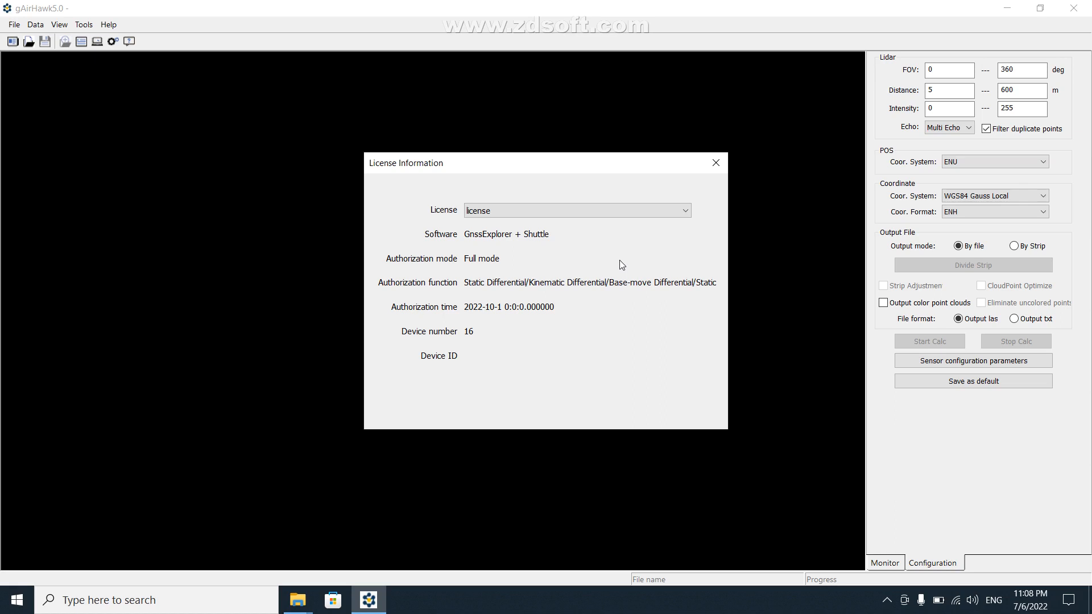
{"action": "left_click", "coordinate": [717, 164]}
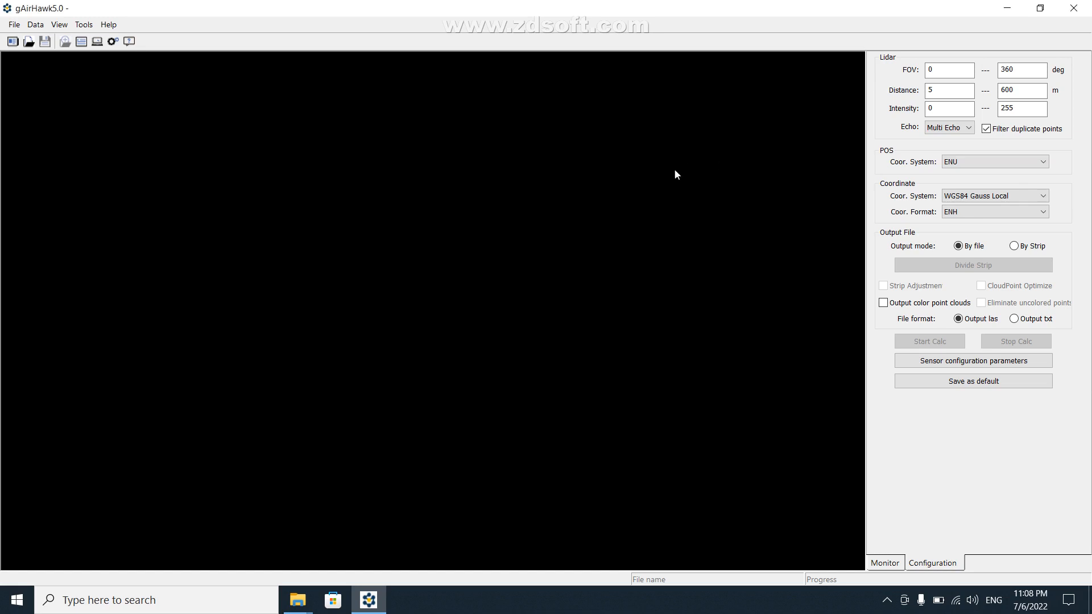
{"action": "left_click", "coordinate": [1072, 9]}
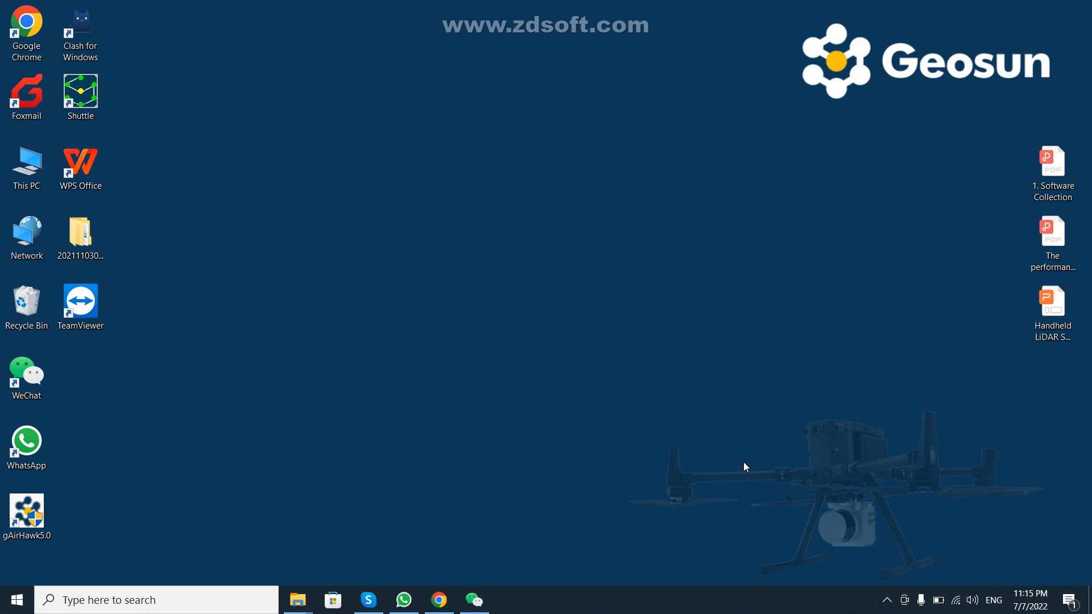
{"action": "double_click", "coordinate": [83, 248]}
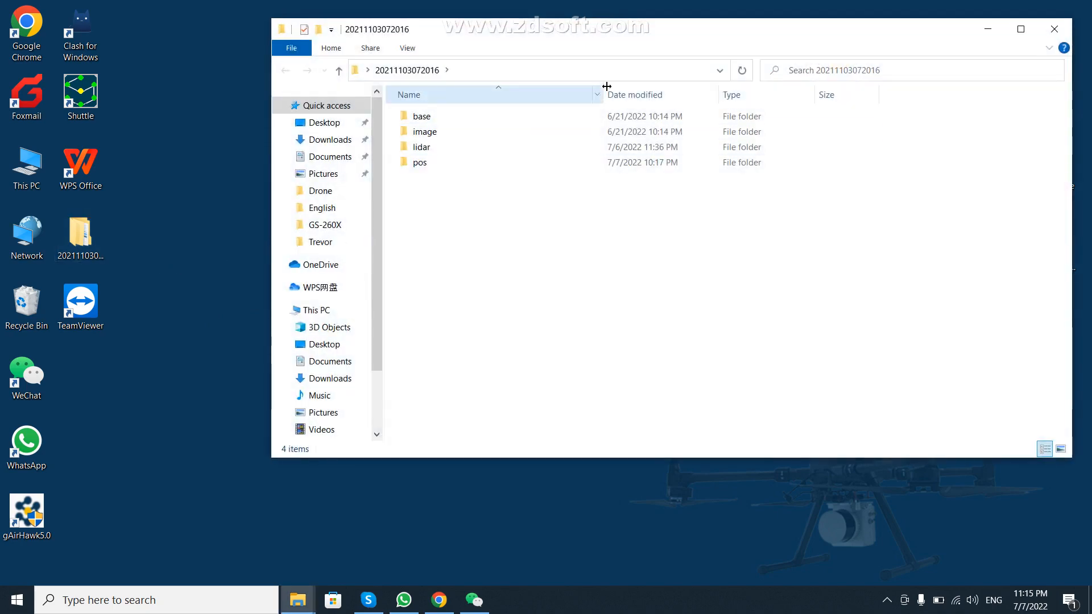
{"action": "left_click_drag", "start_coordinate": [624, 35], "coordinate": [579, 92]}
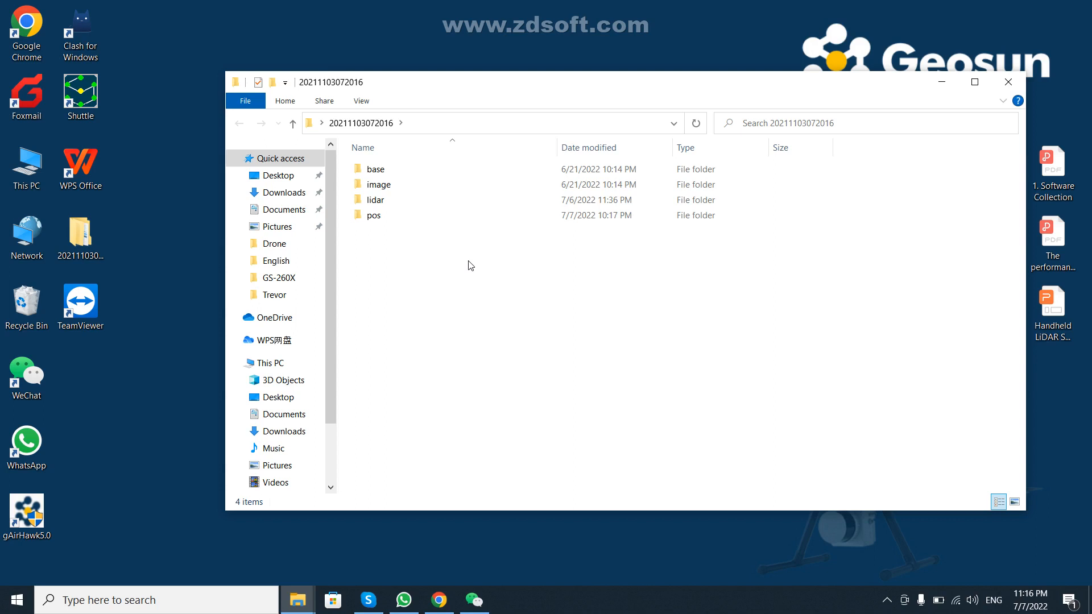
{"action": "left_click", "coordinate": [376, 170]}
{"action": "left_click", "coordinate": [378, 185]}
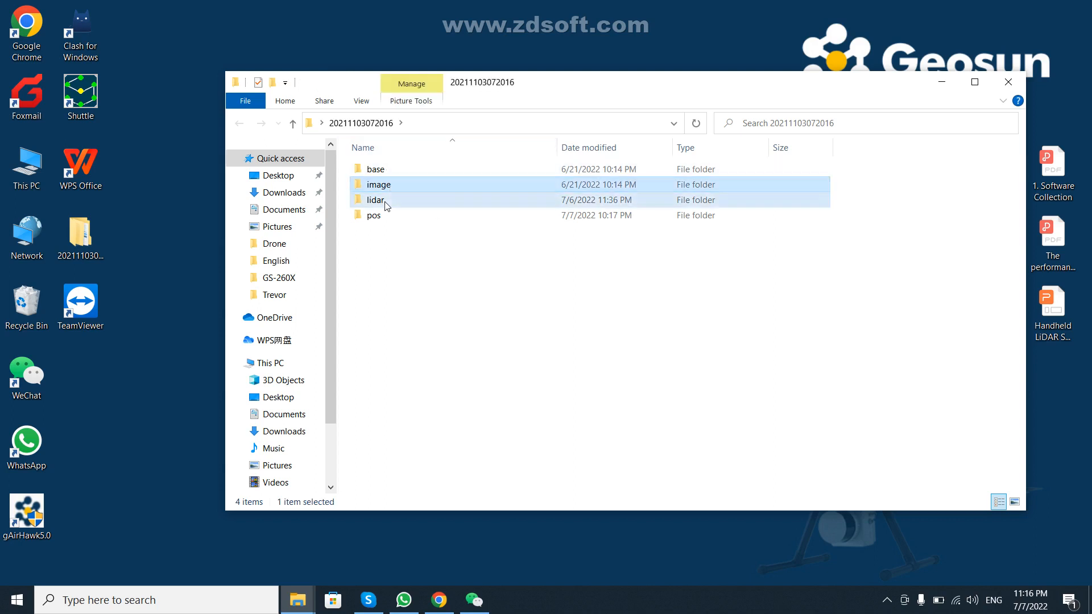
{"action": "left_click", "coordinate": [386, 203]}
{"action": "left_click", "coordinate": [386, 218]}
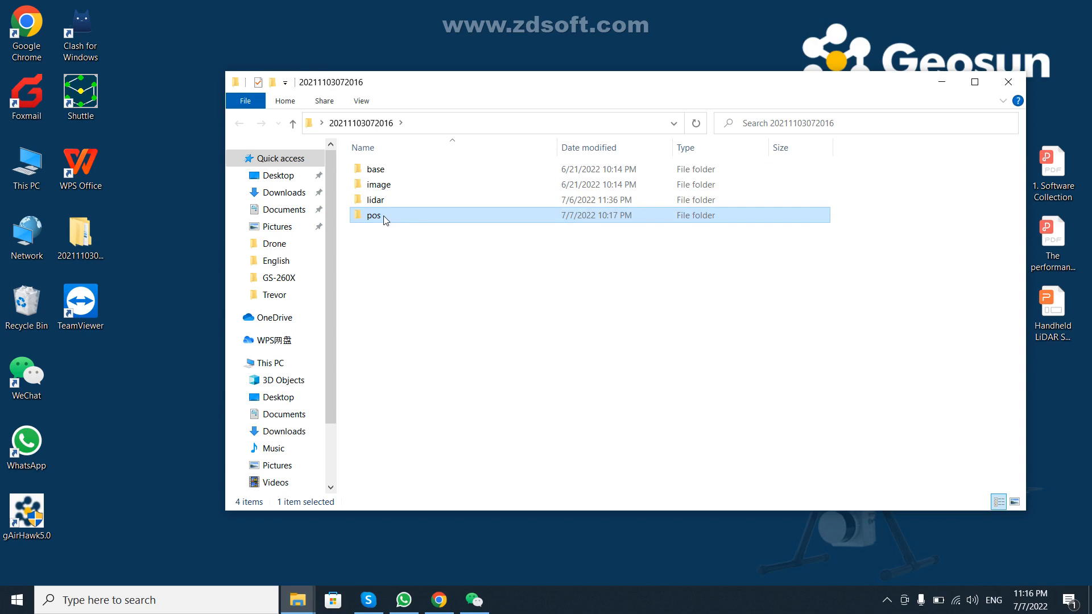
{"action": "left_click", "coordinate": [398, 260]}
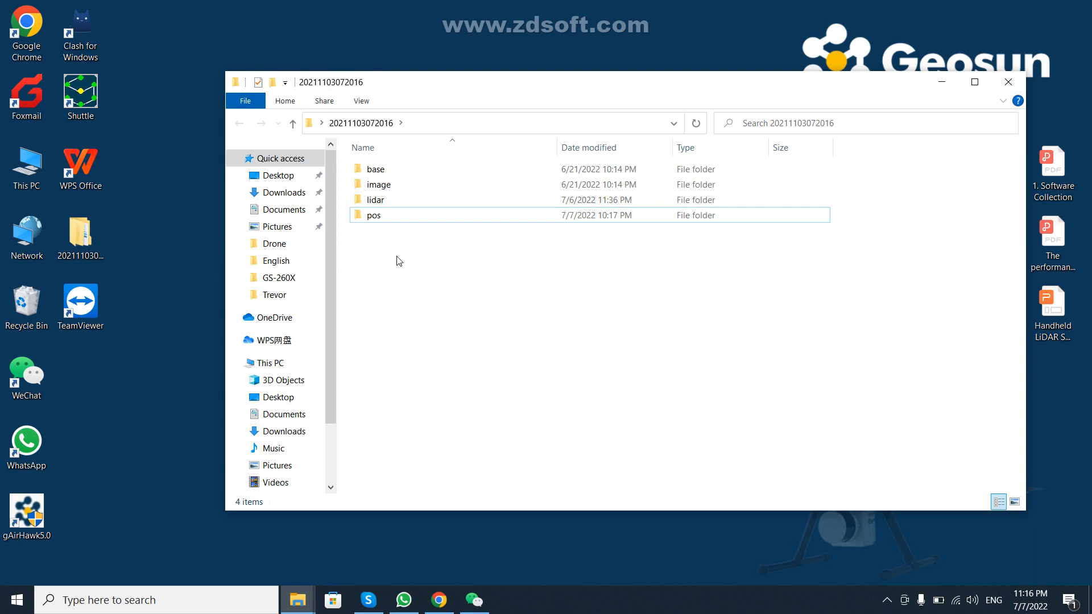
{"action": "left_click", "coordinate": [384, 169]}
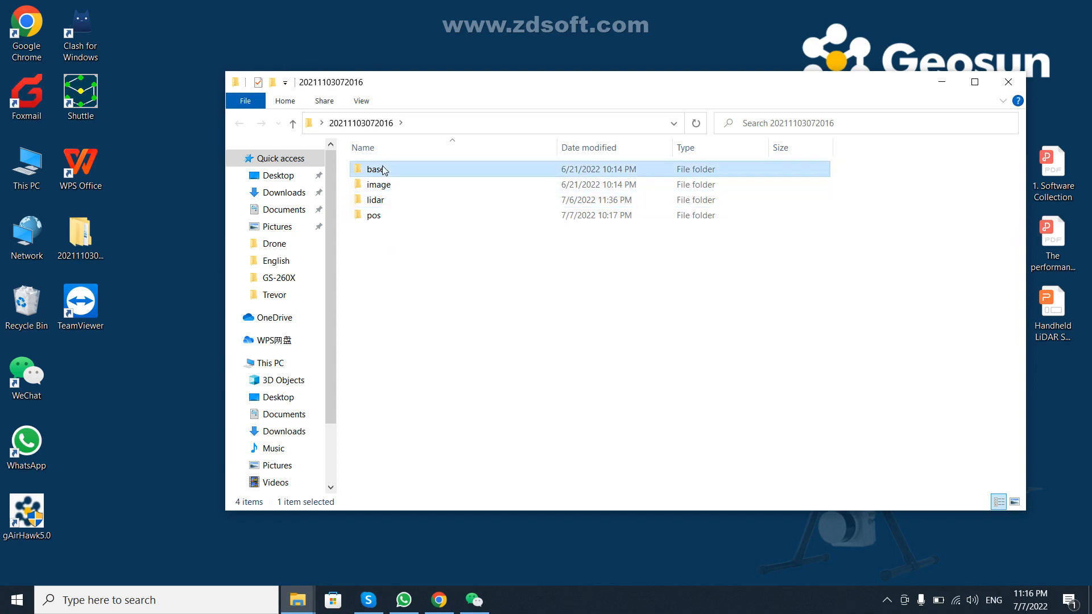
{"action": "left_click", "coordinate": [386, 186]}
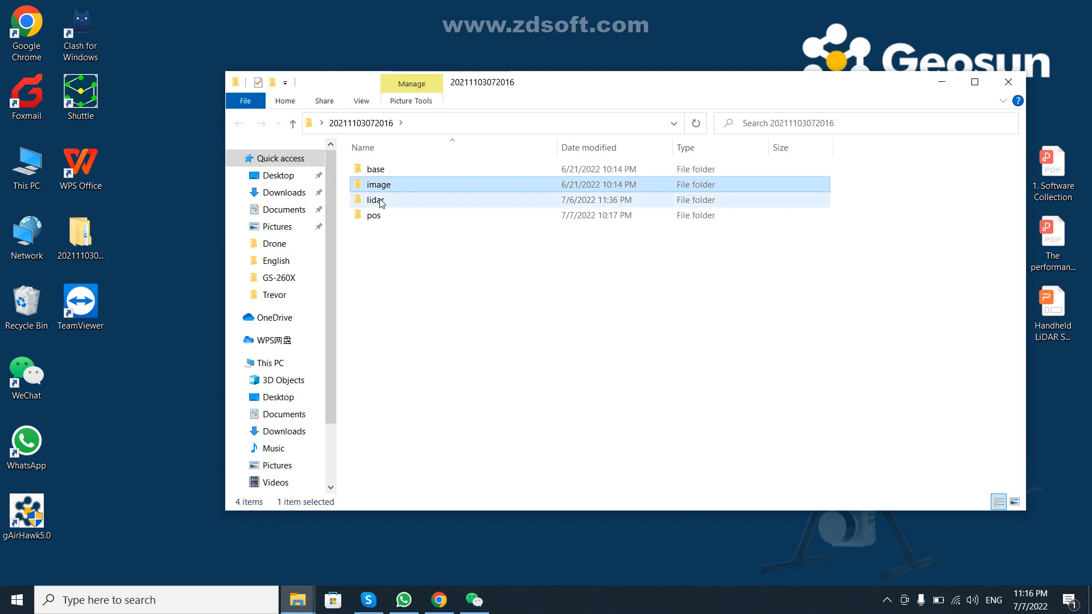
{"action": "left_click", "coordinate": [380, 202]}
{"action": "left_click", "coordinate": [373, 219]}
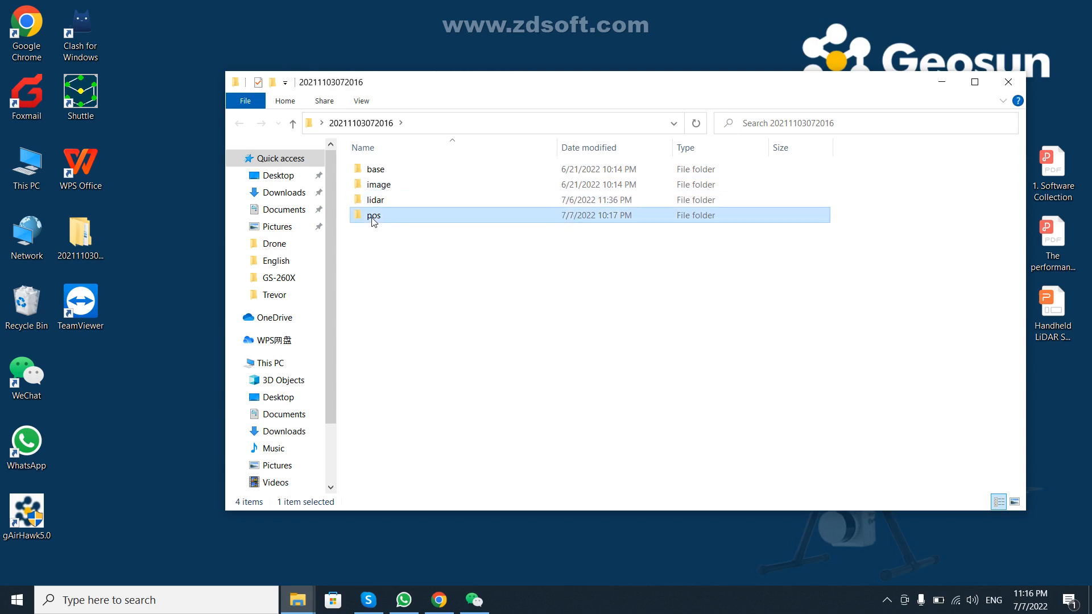
{"action": "left_click", "coordinate": [411, 263]}
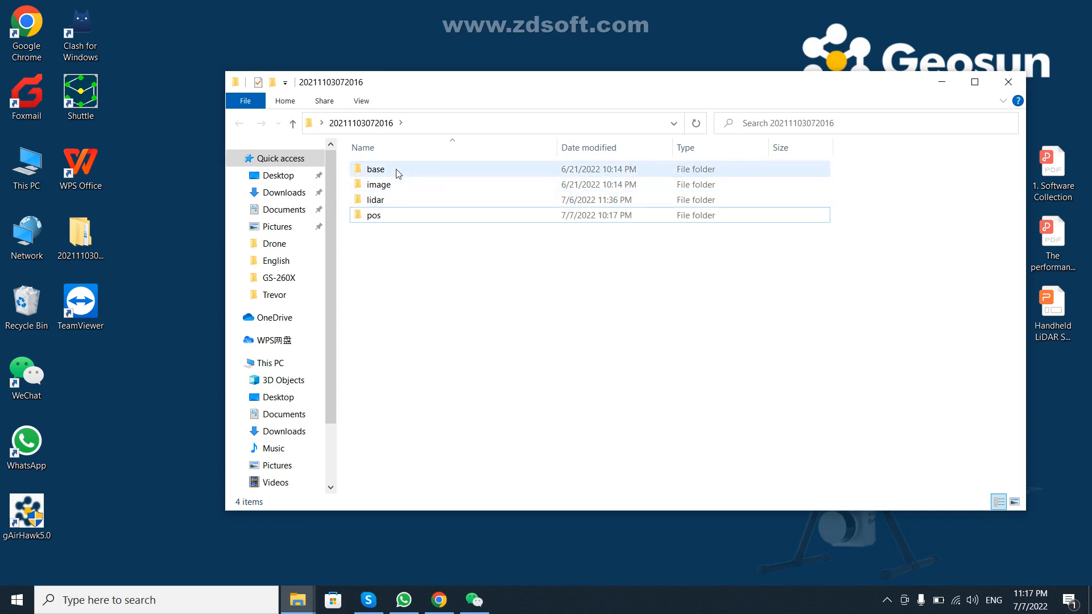
Open the base subfolder and look at the base station data file it holds.
{"action": "double_click", "coordinate": [376, 169]}
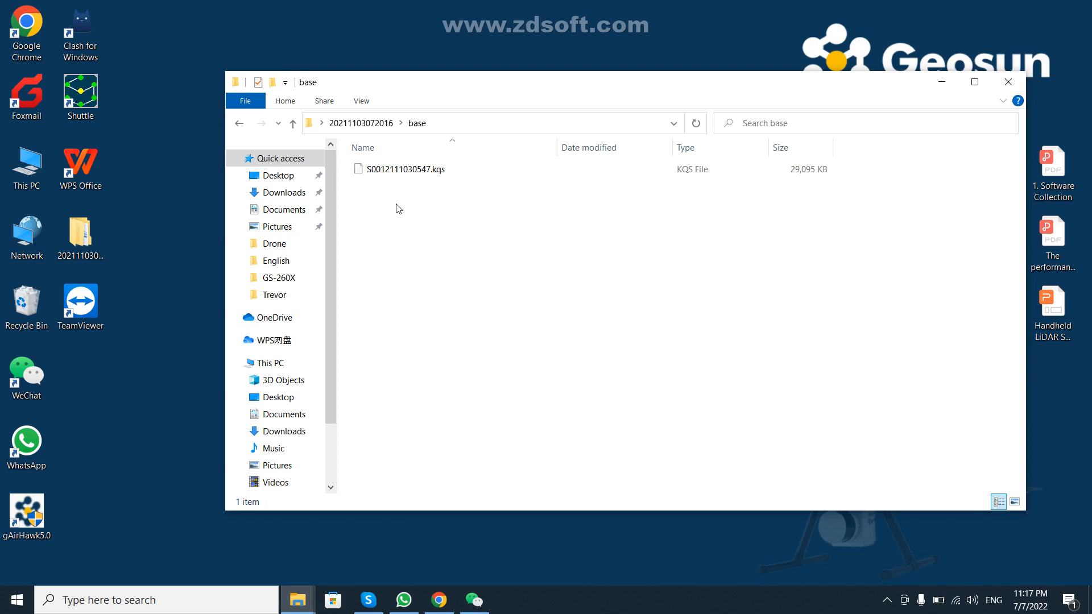
{"action": "left_click", "coordinate": [292, 123]}
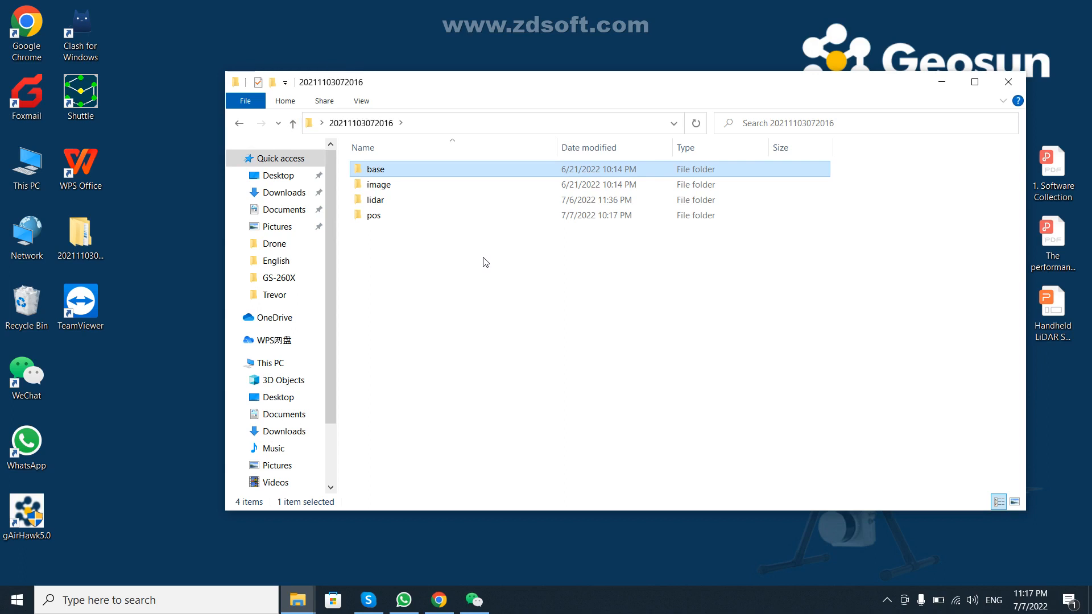
{"action": "double_click", "coordinate": [395, 171]}
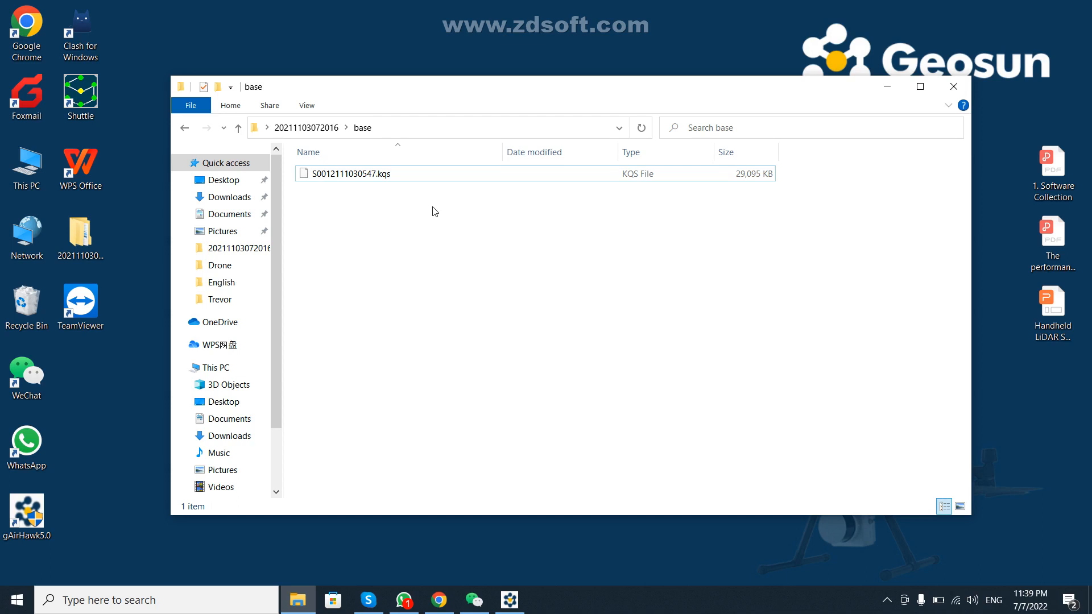
Launch gAirHawk5.0 from the desktop, start Shuttle from it, and open the Geosun Convert Tool.
{"action": "left_click", "coordinate": [109, 510]}
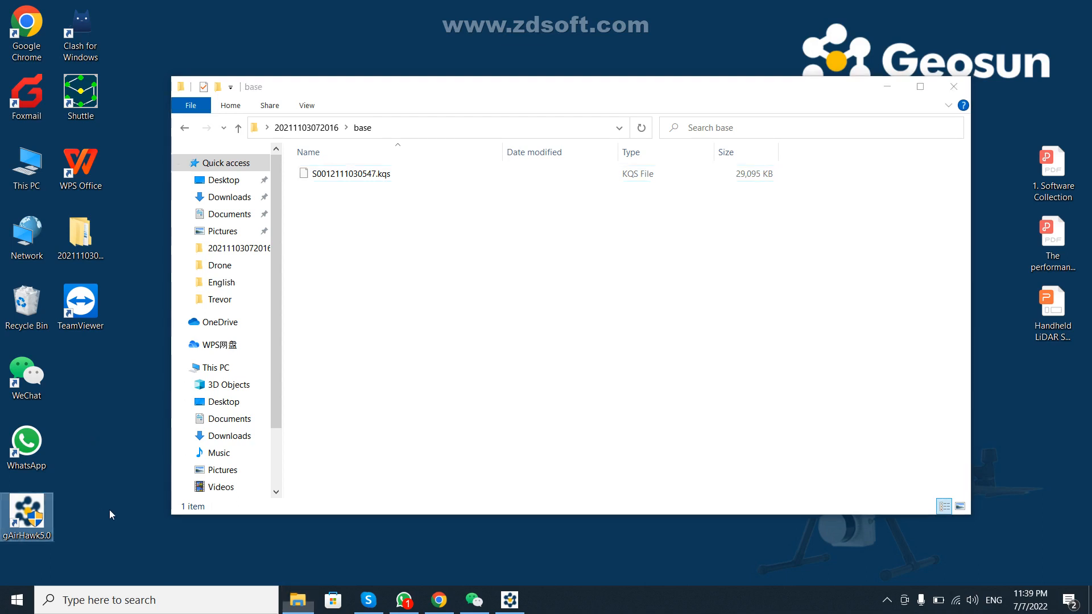
{"action": "double_click", "coordinate": [30, 519]}
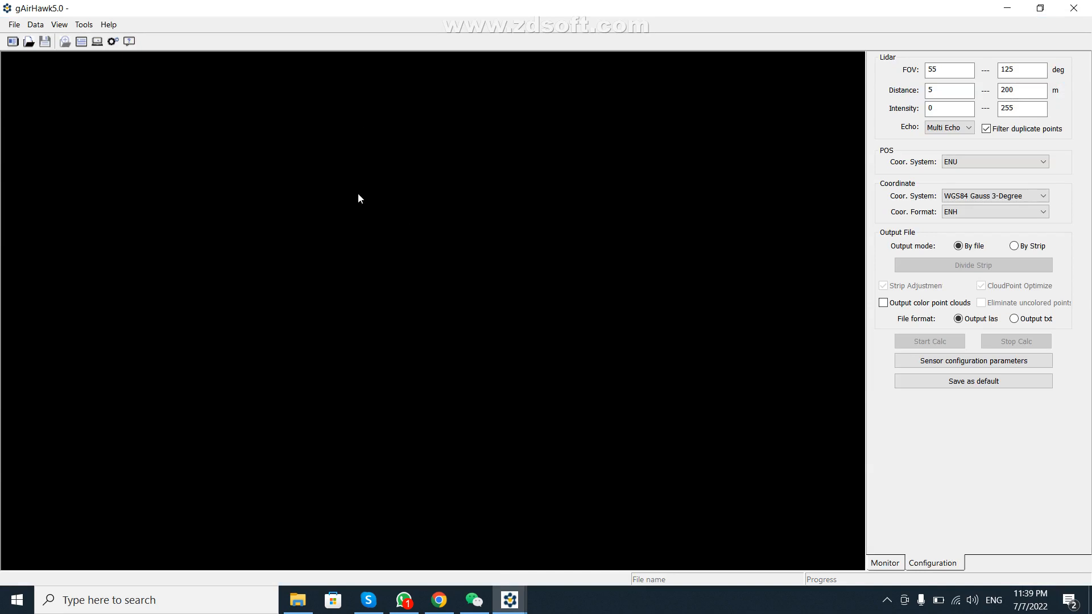
{"action": "left_click", "coordinate": [89, 30]}
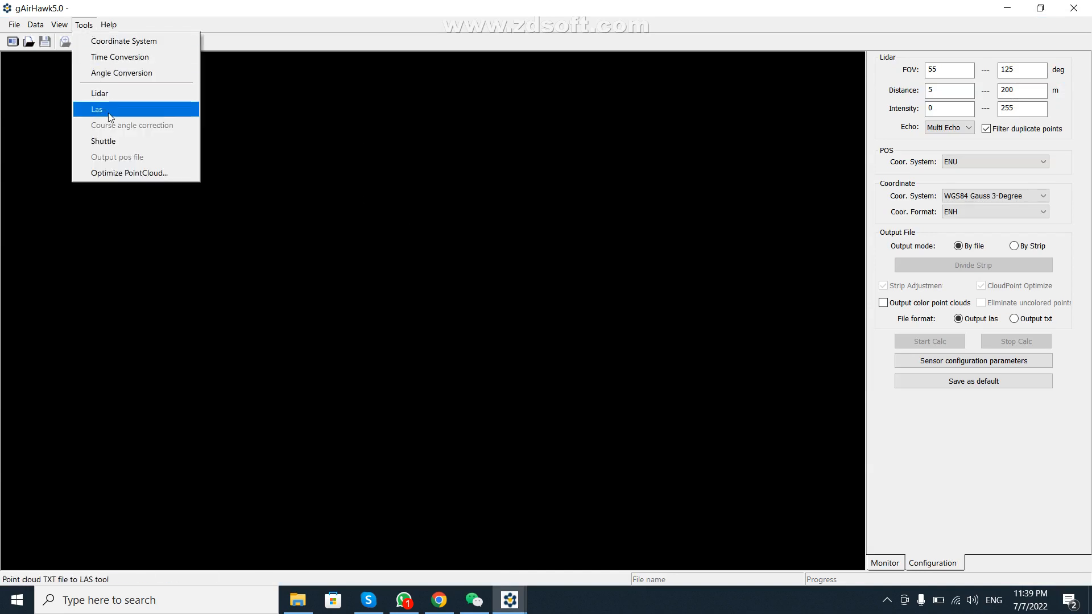
{"action": "left_click", "coordinate": [116, 141]}
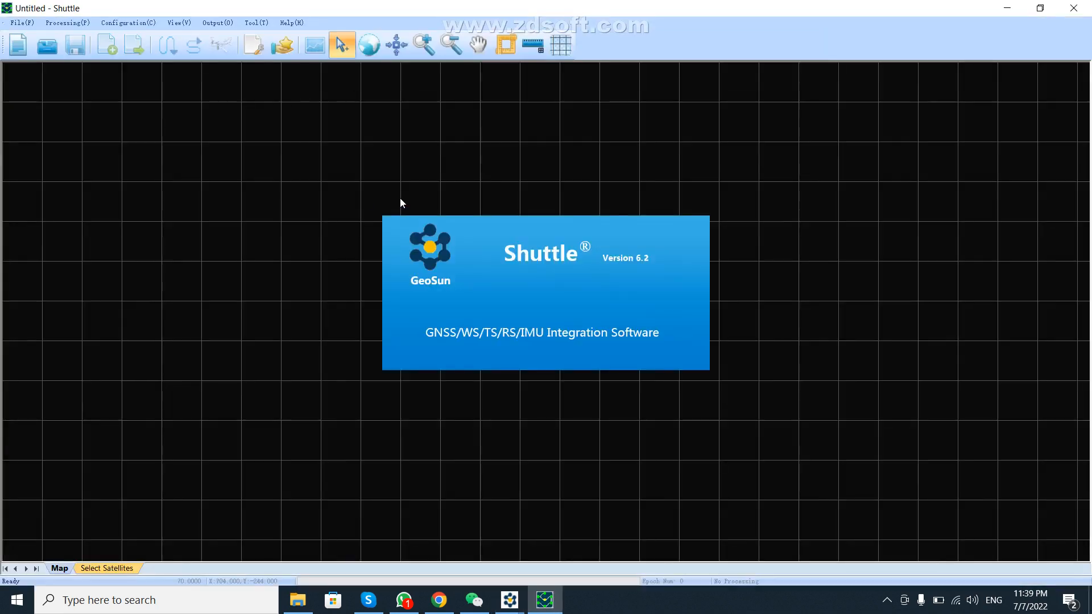
{"action": "left_click", "coordinate": [258, 23]}
{"action": "left_click", "coordinate": [281, 105]}
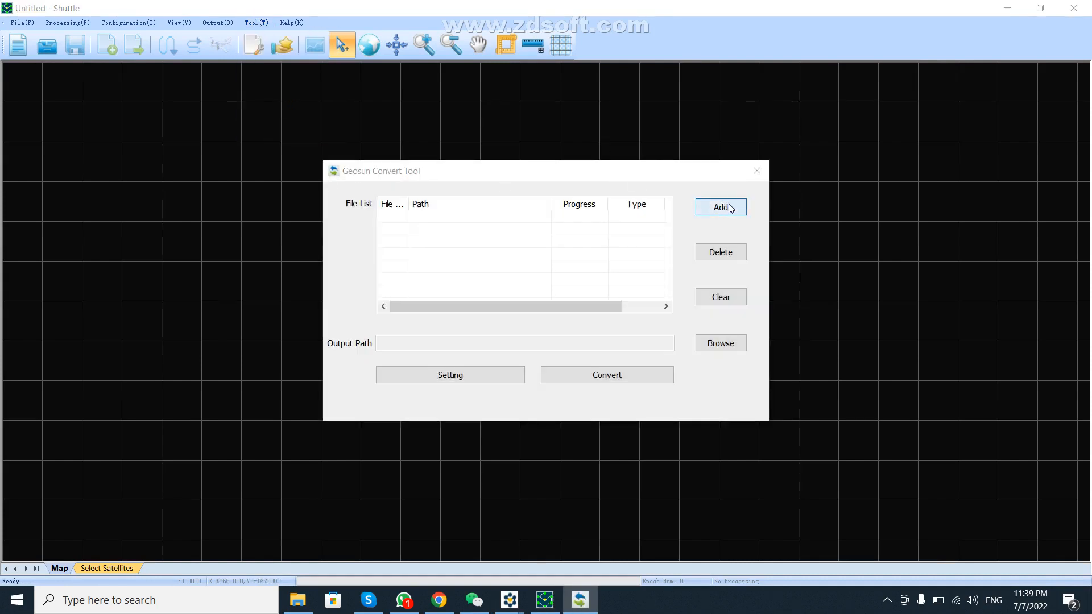
Add S0012111030547.kqs from the base folder to the conversion file list.
{"action": "left_click", "coordinate": [731, 208]}
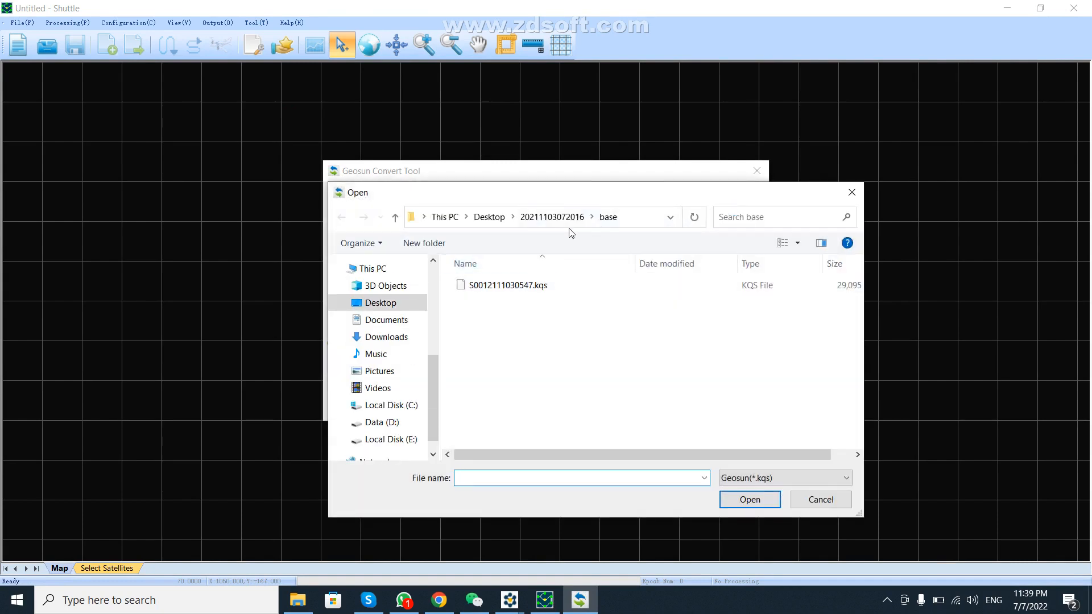
{"action": "left_click", "coordinate": [519, 286]}
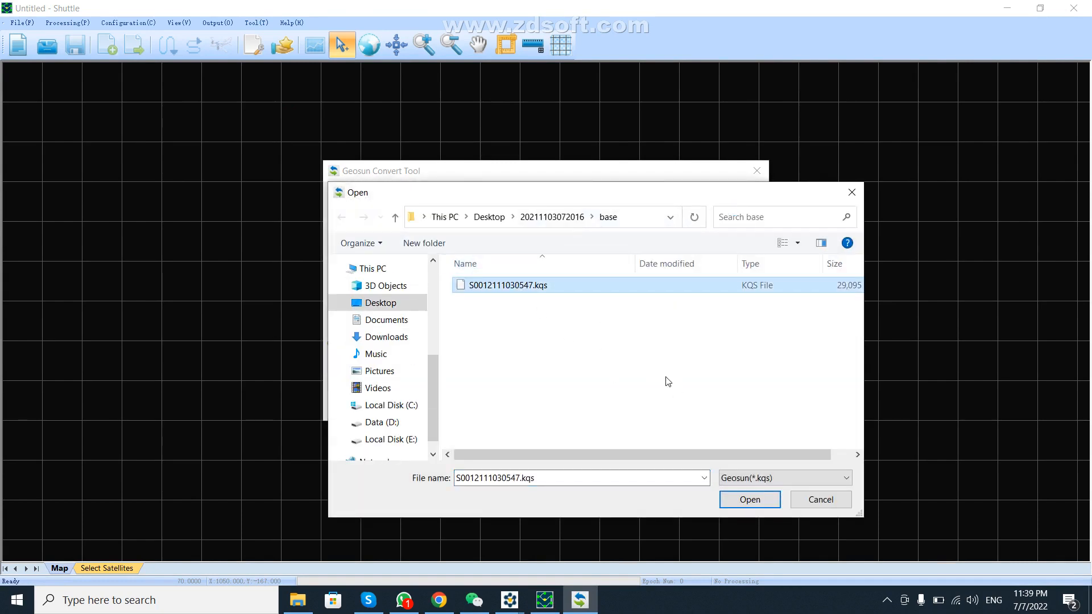
{"action": "left_click", "coordinate": [736, 502]}
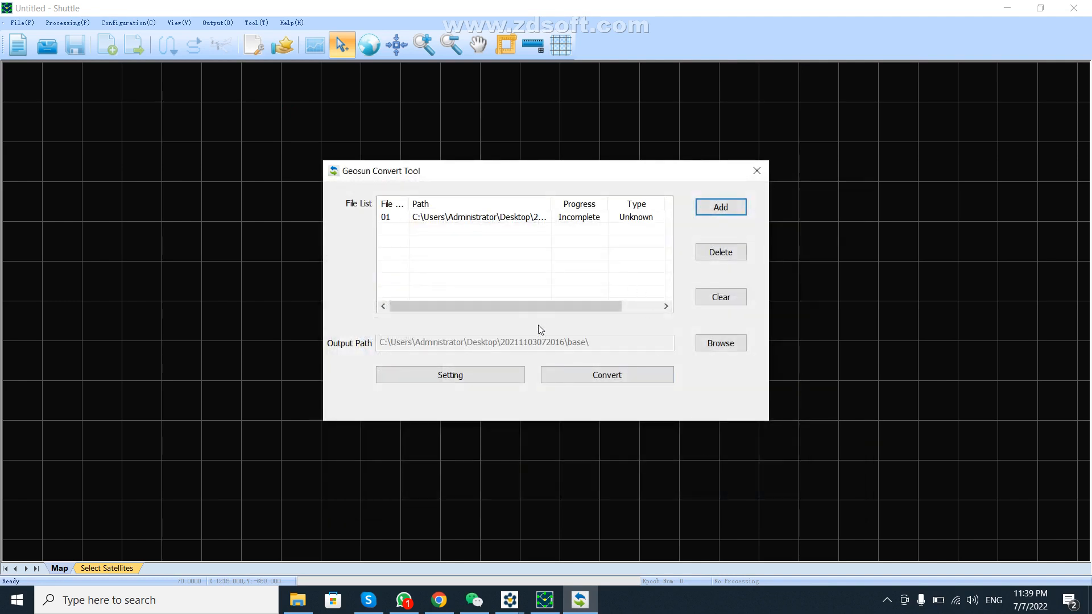
Accept the conversion settings with RINEX version 3.04, original interval and all four satellite systems, and convert the listed file.
{"action": "left_click_drag", "start_coordinate": [550, 310], "coordinate": [588, 310]}
{"action": "left_click", "coordinate": [502, 379]}
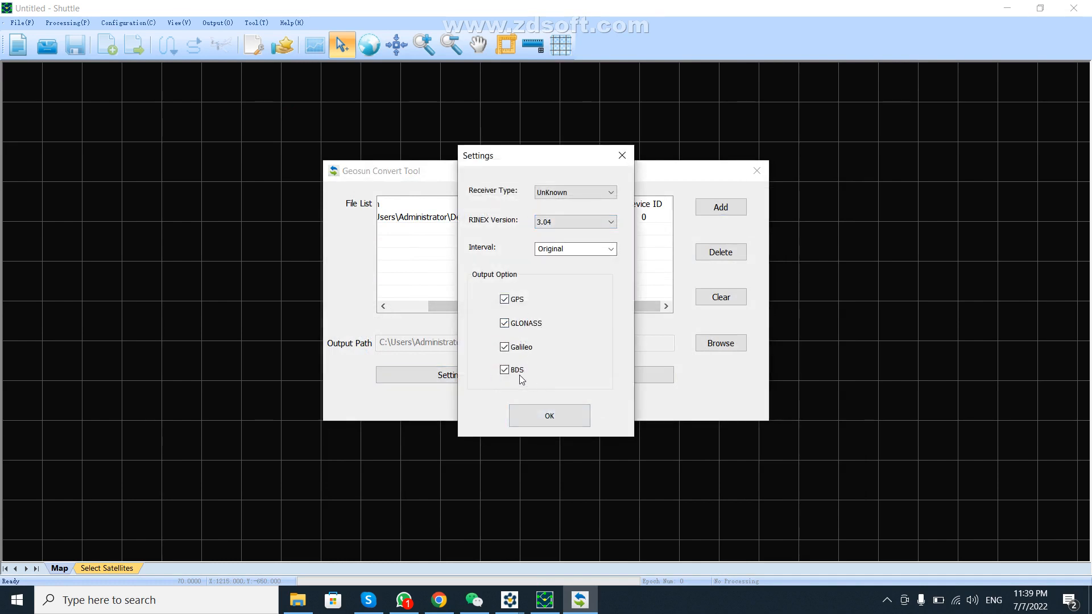
{"action": "left_click", "coordinate": [549, 418]}
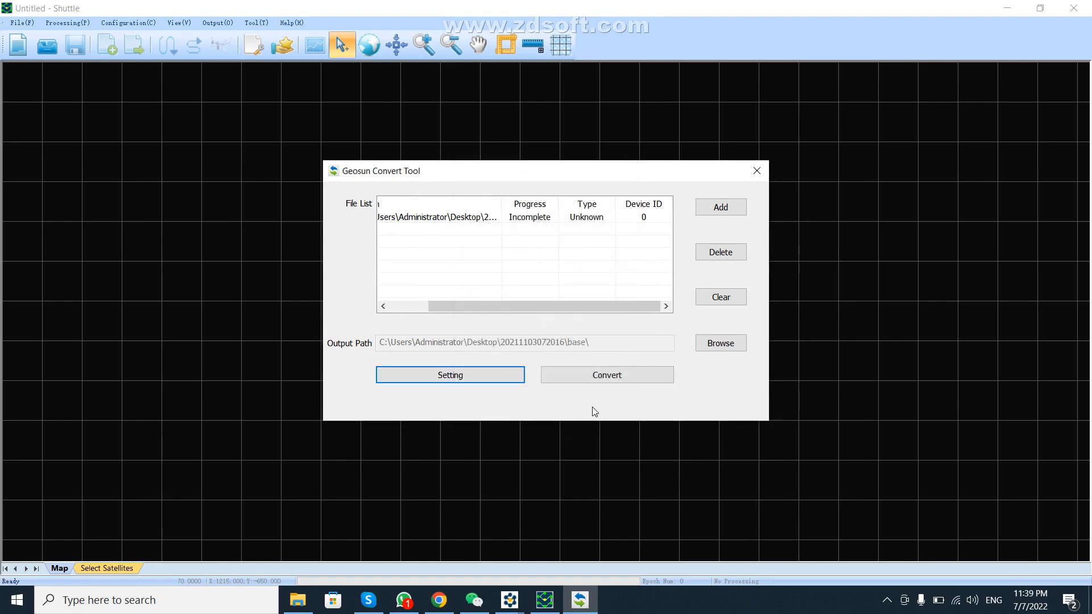
{"action": "left_click", "coordinate": [596, 378]}
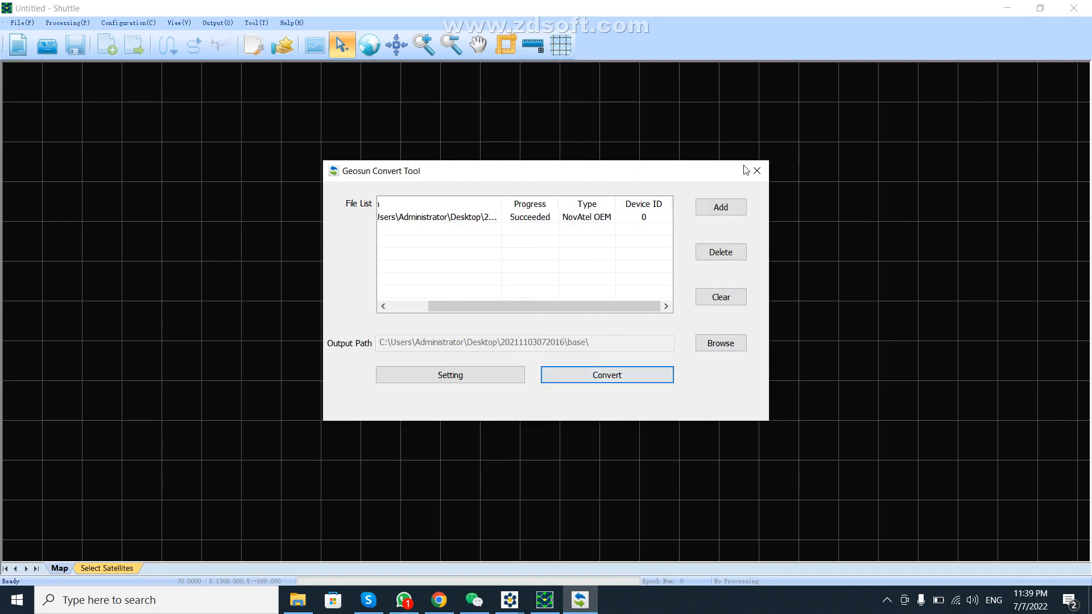
Close the Geosun Convert Tool and minimize Shuttle and gAirHawk to get back to the base folder.
{"action": "left_click", "coordinate": [757, 170]}
{"action": "left_click", "coordinate": [1007, 8]}
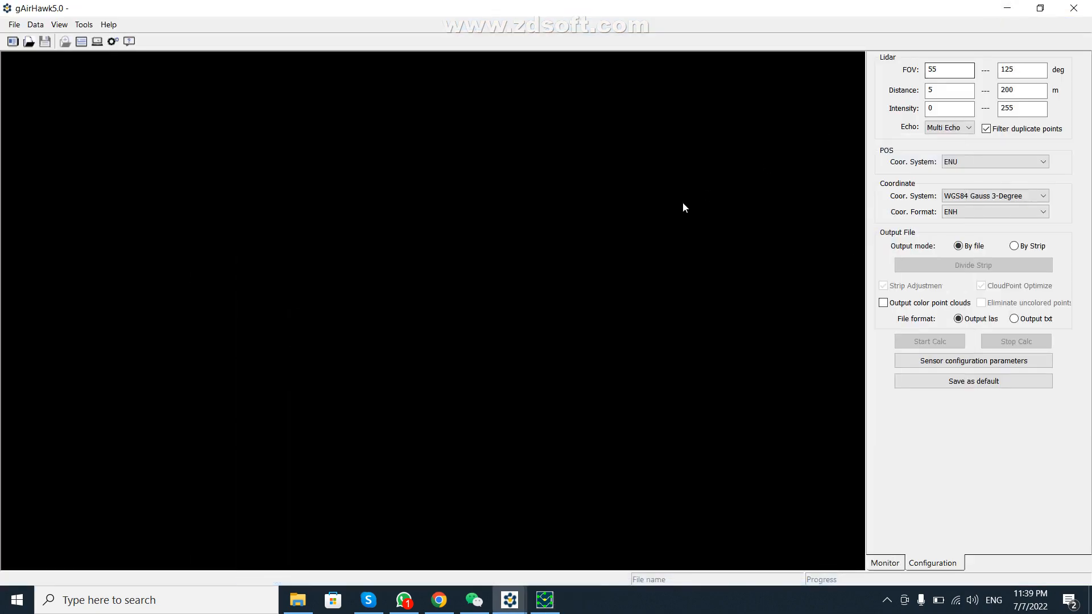
{"action": "left_click", "coordinate": [1010, 12]}
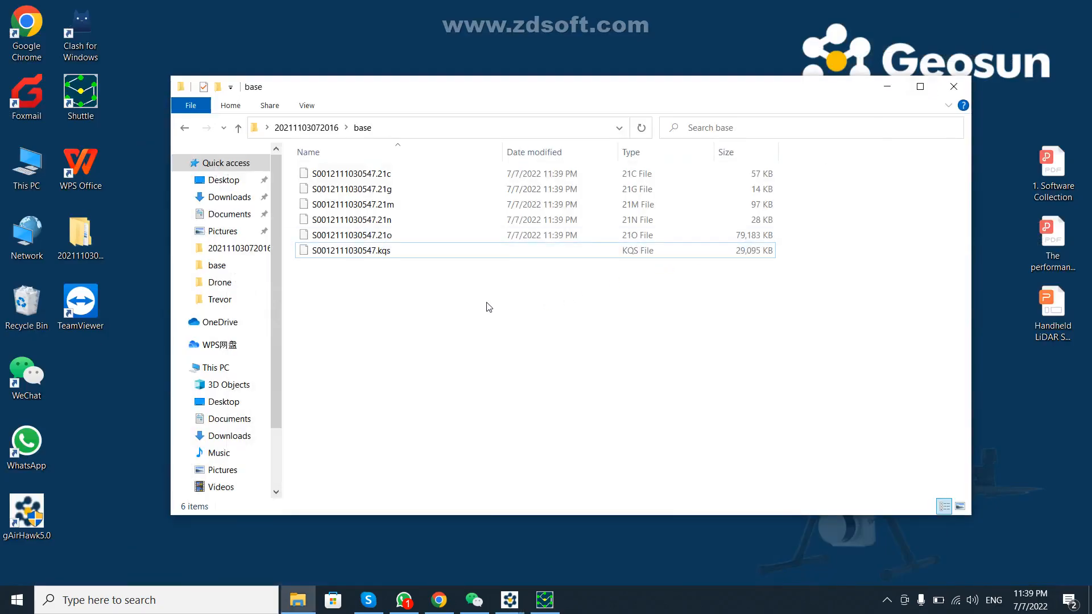
Examine the converted 21c, 21g, 21m, 21n and 21o files next to the original kqs file in the base folder.
{"action": "left_click", "coordinate": [396, 178]}
{"action": "left_click", "coordinate": [387, 191]}
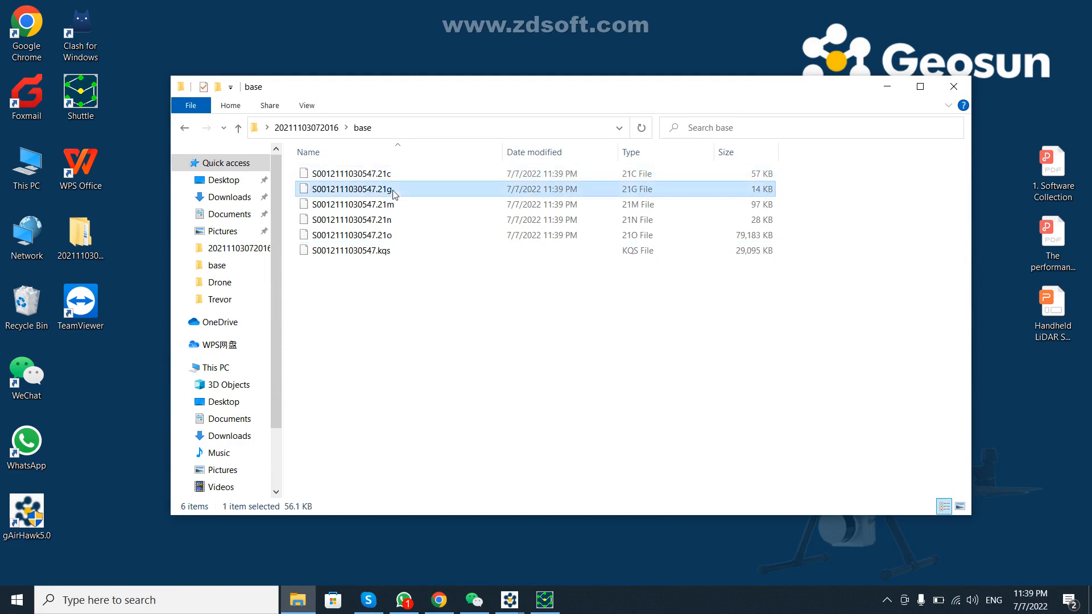
{"action": "left_click", "coordinate": [393, 251]}
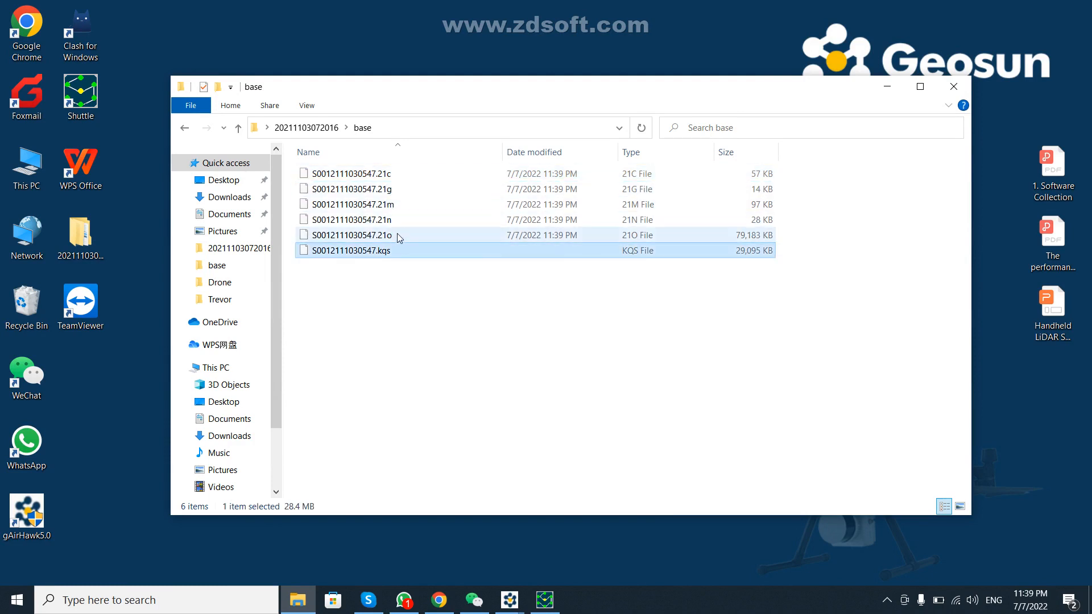
{"action": "left_click", "coordinate": [397, 234]}
{"action": "left_click", "coordinate": [400, 220]}
{"action": "left_click", "coordinate": [399, 205]}
{"action": "left_click", "coordinate": [398, 189]}
{"action": "left_click", "coordinate": [398, 174]}
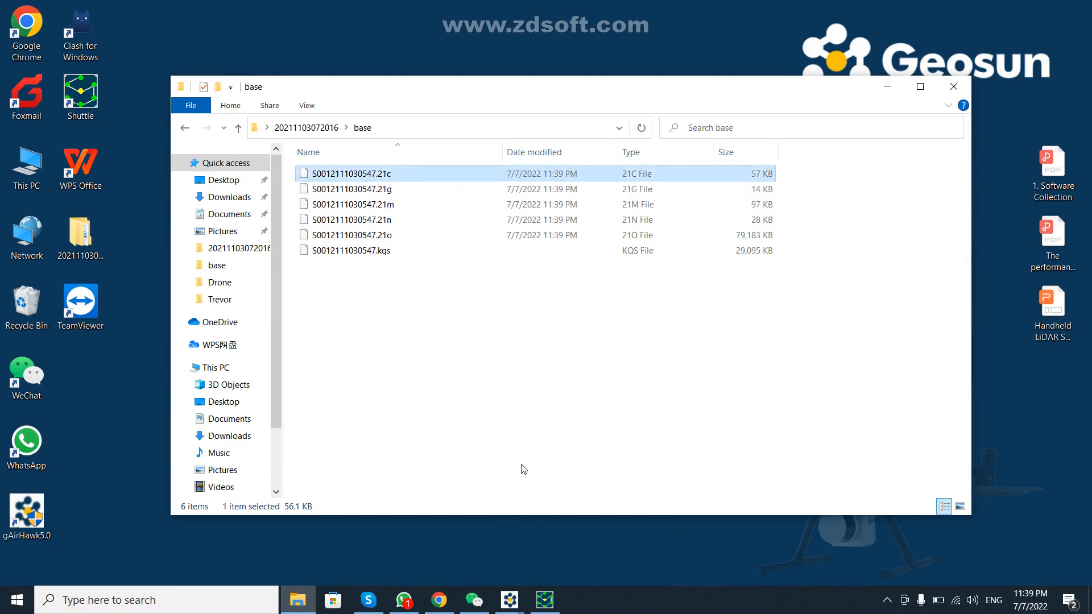
Close the extra gAirHawk5.0 window and switch to the remaining one.
{"action": "mouse_move", "coordinate": [512, 602]}
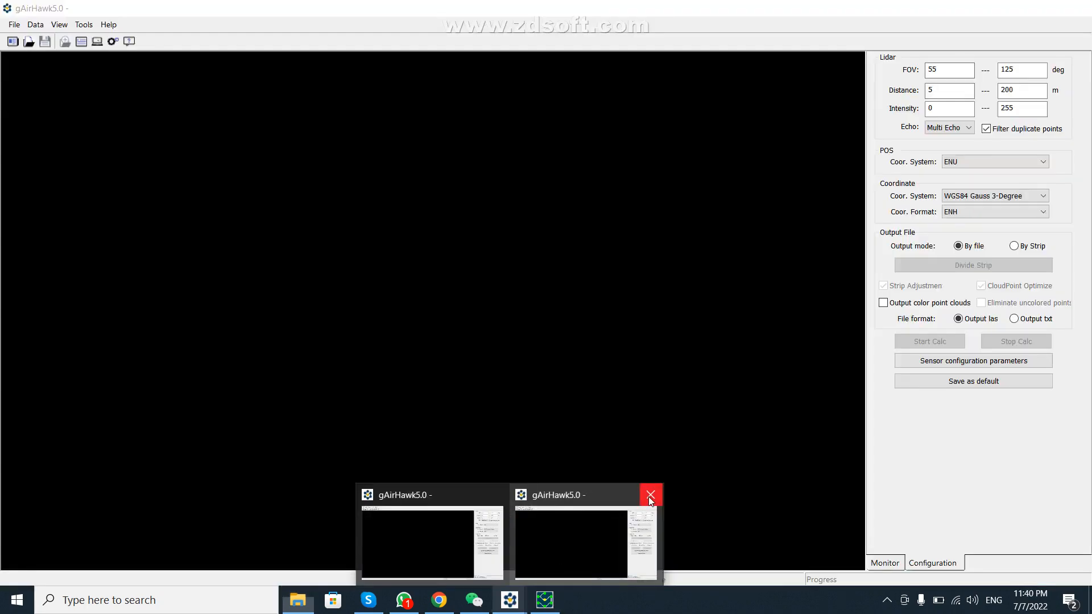
{"action": "left_click", "coordinate": [651, 495]}
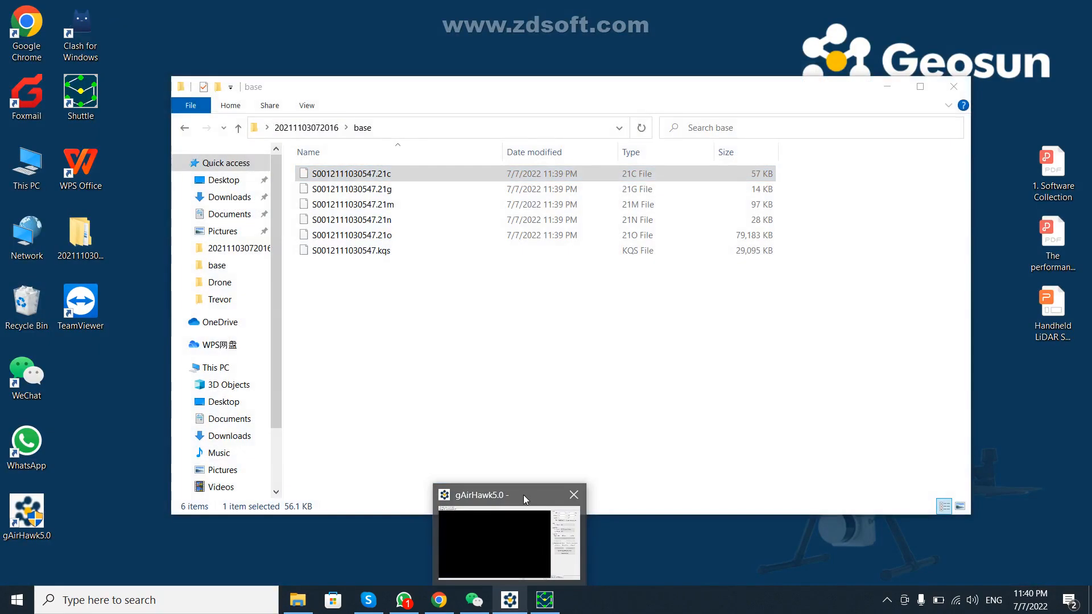
{"action": "left_click", "coordinate": [524, 495]}
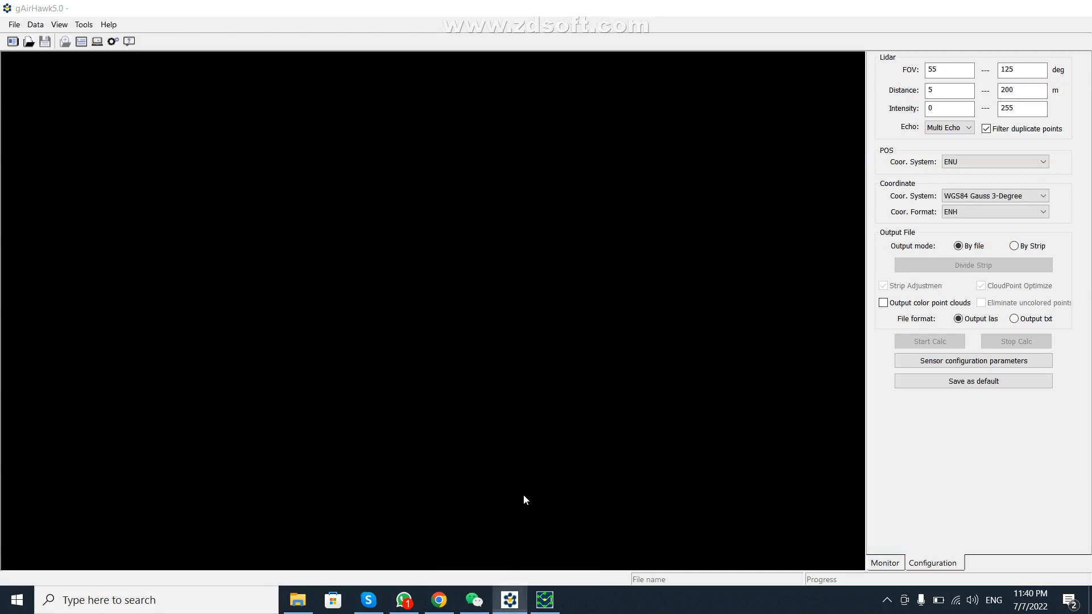
{"action": "left_click", "coordinate": [14, 24]}
{"action": "left_click", "coordinate": [28, 50]}
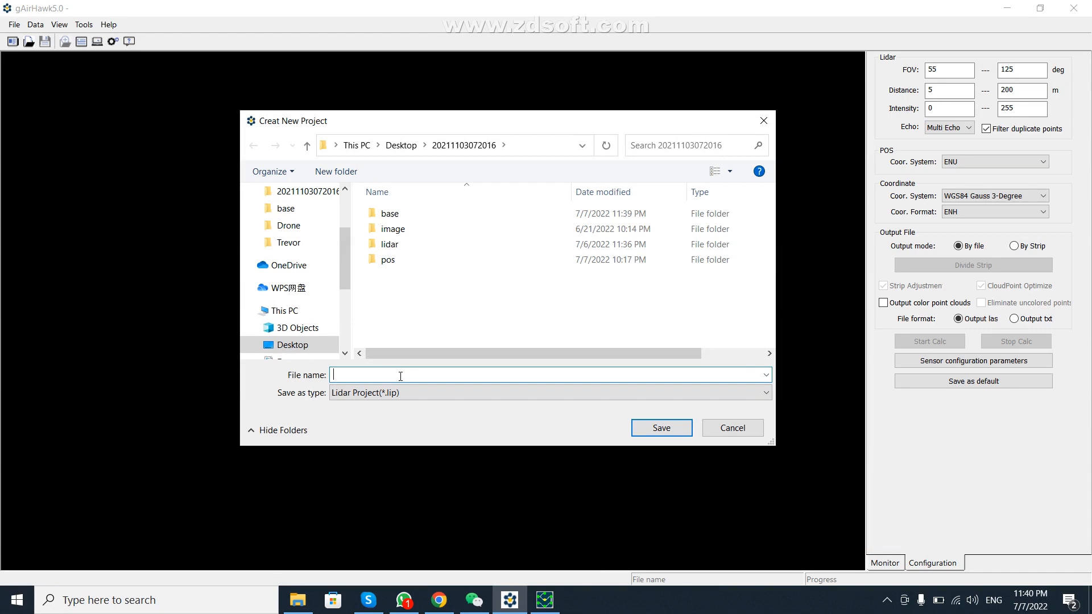
{"action": "type", "text": "TEST"}
{"action": "left_click", "coordinate": [657, 430]}
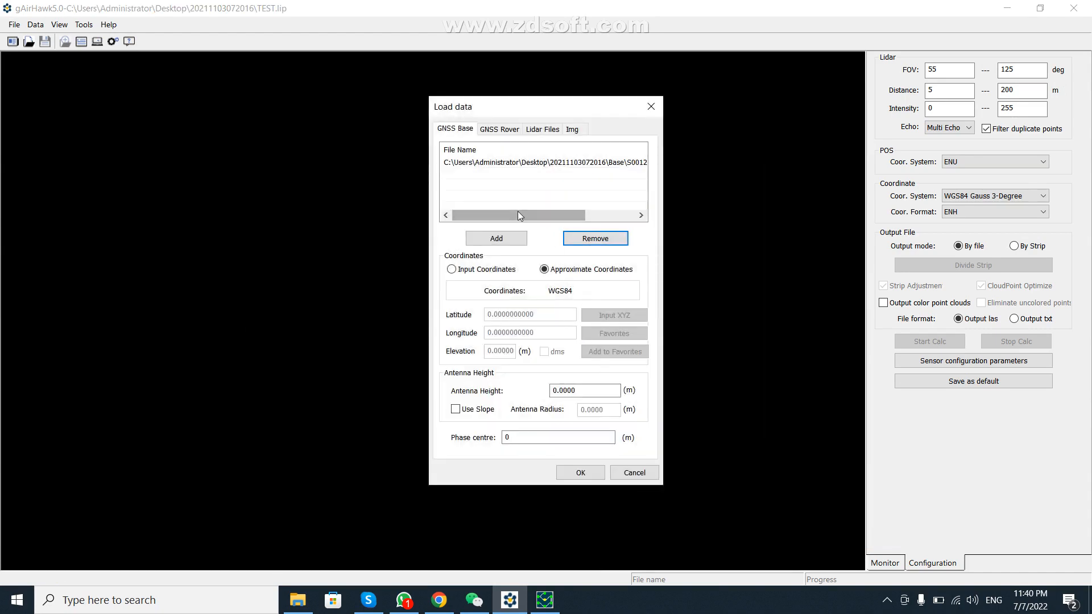
Compare the file listed under GNSS Base with the base folder's contents, placing the folder window below the file list.
{"action": "left_click_drag", "start_coordinate": [515, 216], "coordinate": [565, 216]}
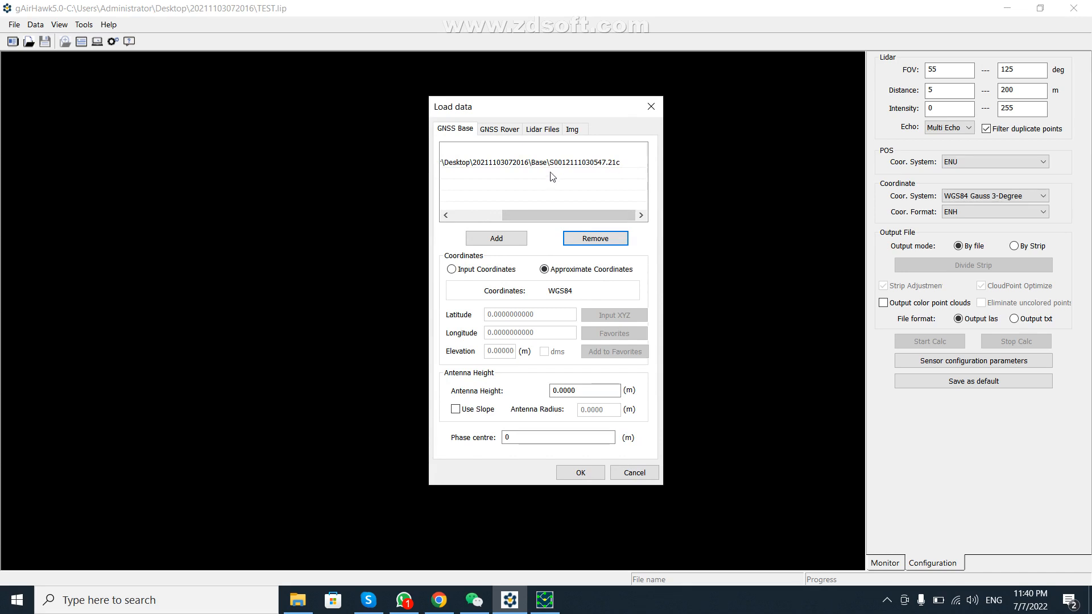
{"action": "mouse_move", "coordinate": [305, 602]}
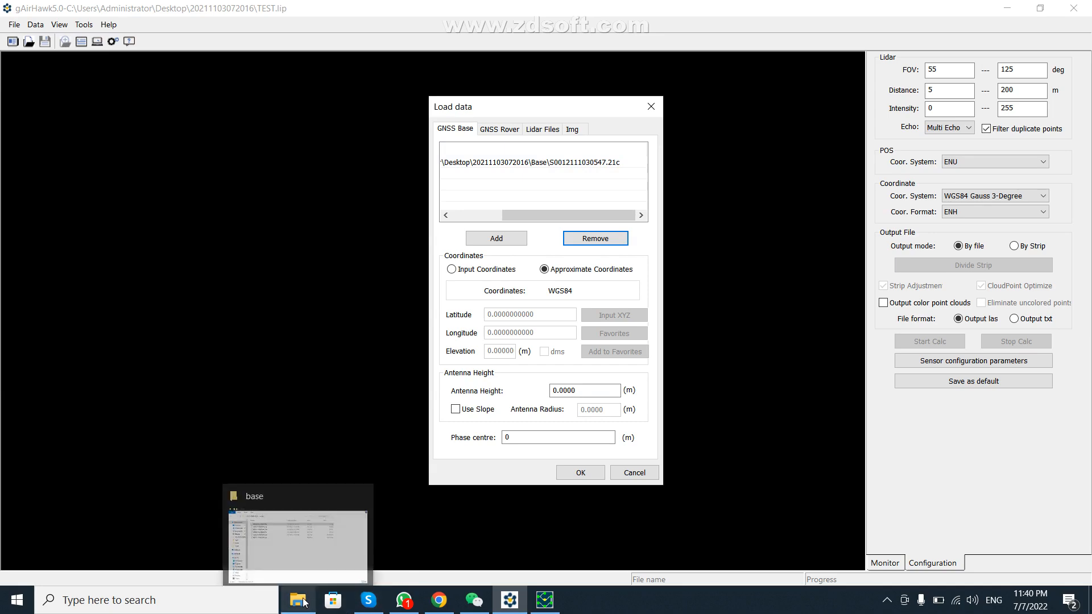
{"action": "left_click", "coordinate": [316, 489]}
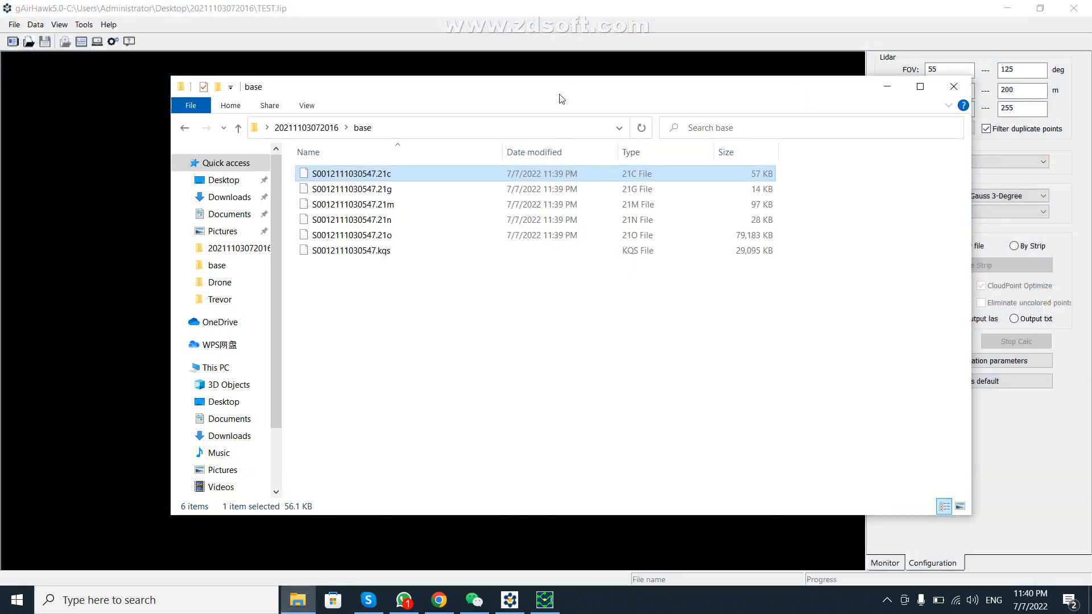
{"action": "left_click_drag", "start_coordinate": [560, 95], "coordinate": [569, 205]}
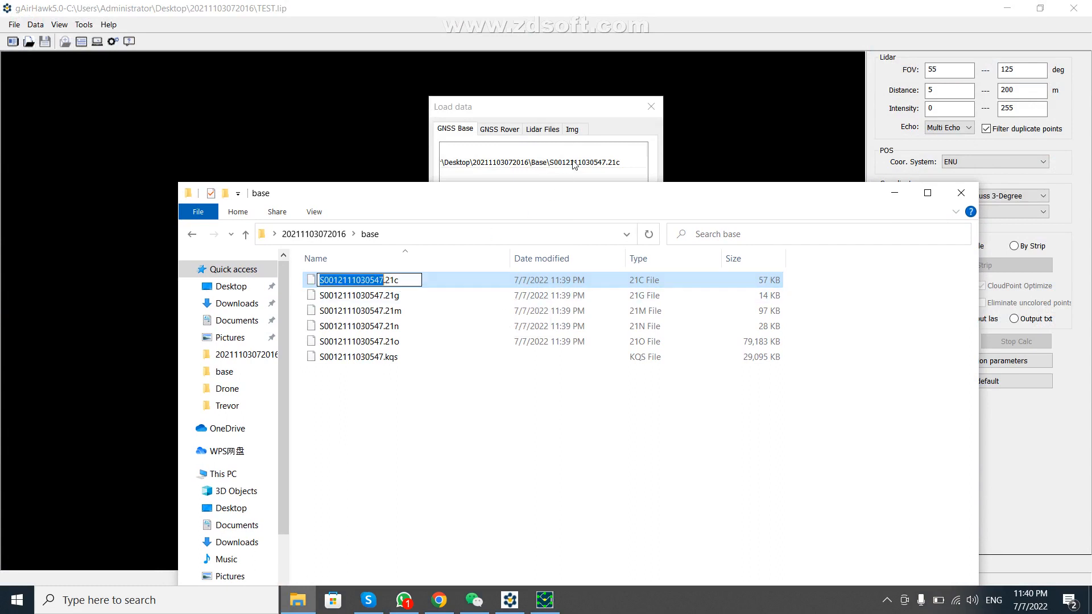
Leave the 21c file's name editing and inspect the 21c, 21o and kqs files in the base folder.
{"action": "left_click", "coordinate": [422, 401]}
{"action": "left_click", "coordinate": [413, 284]}
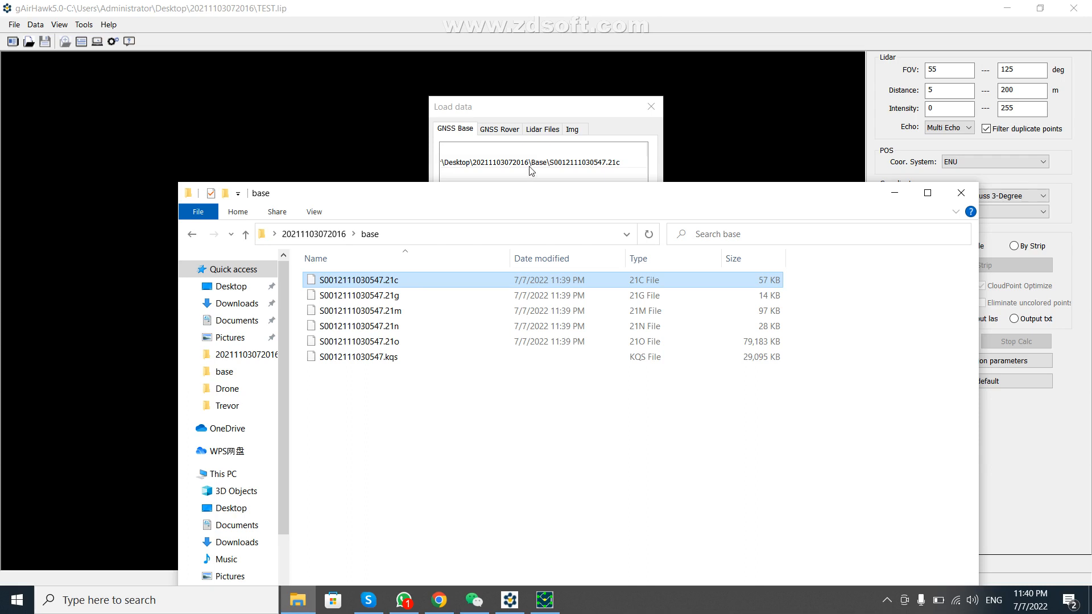
{"action": "left_click", "coordinate": [448, 425]}
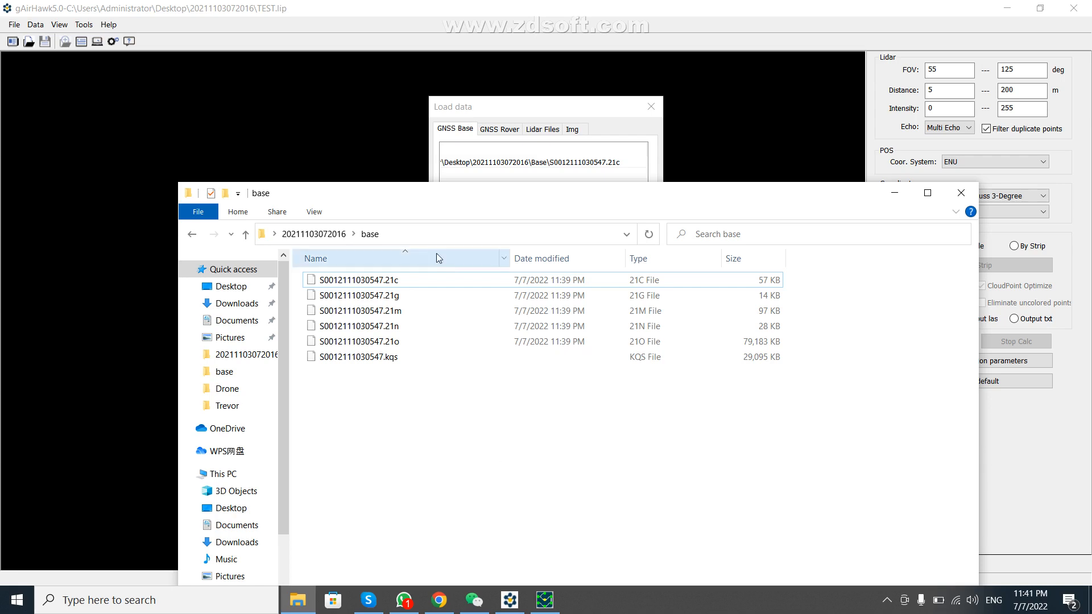
{"action": "left_click", "coordinate": [454, 282]}
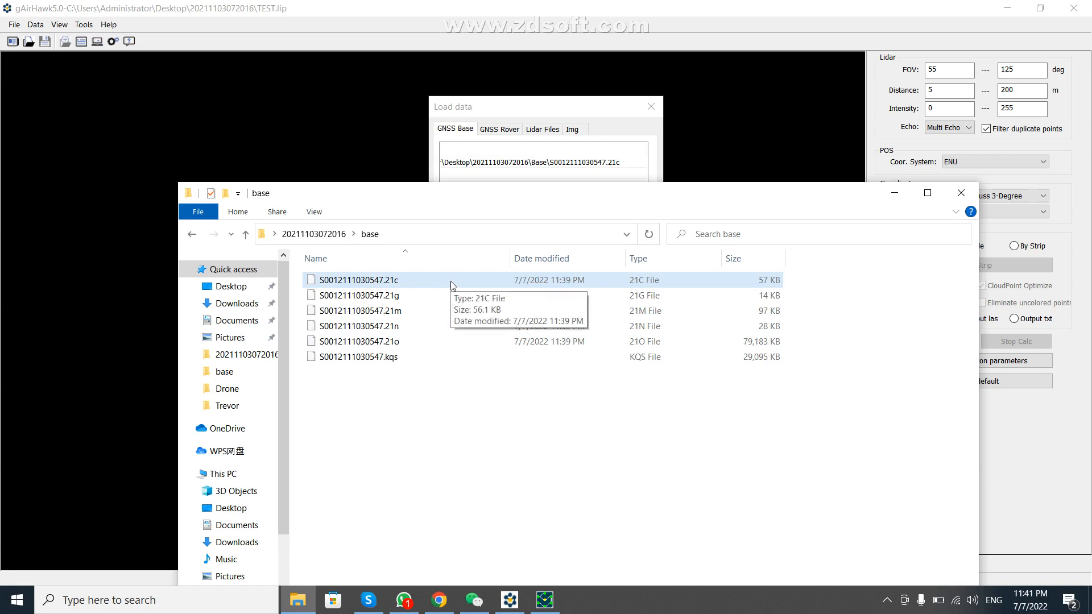
{"action": "left_click", "coordinate": [398, 343]}
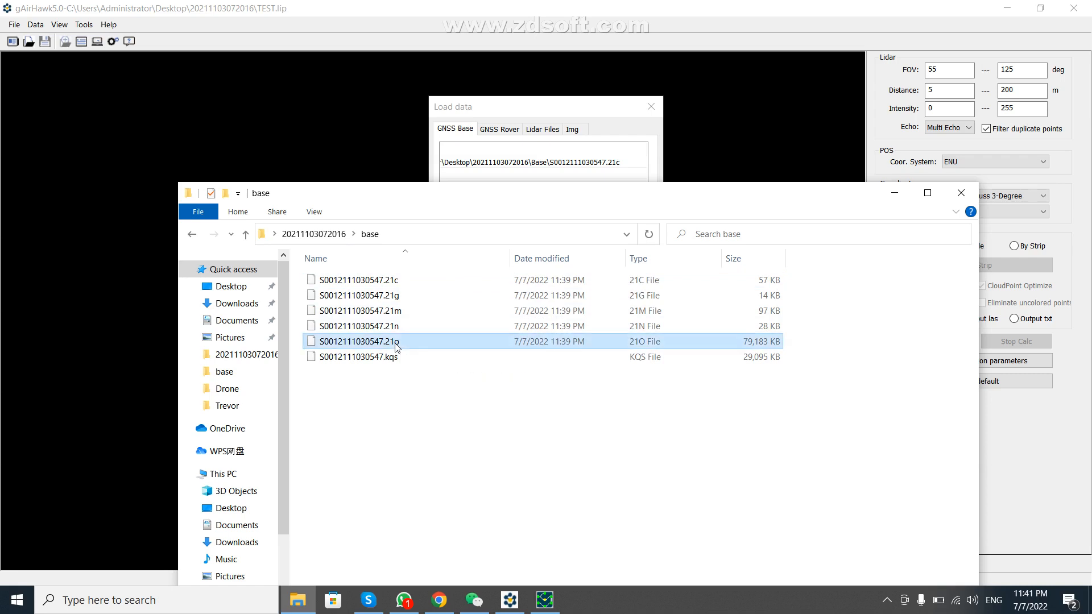
{"action": "left_click", "coordinate": [397, 357]}
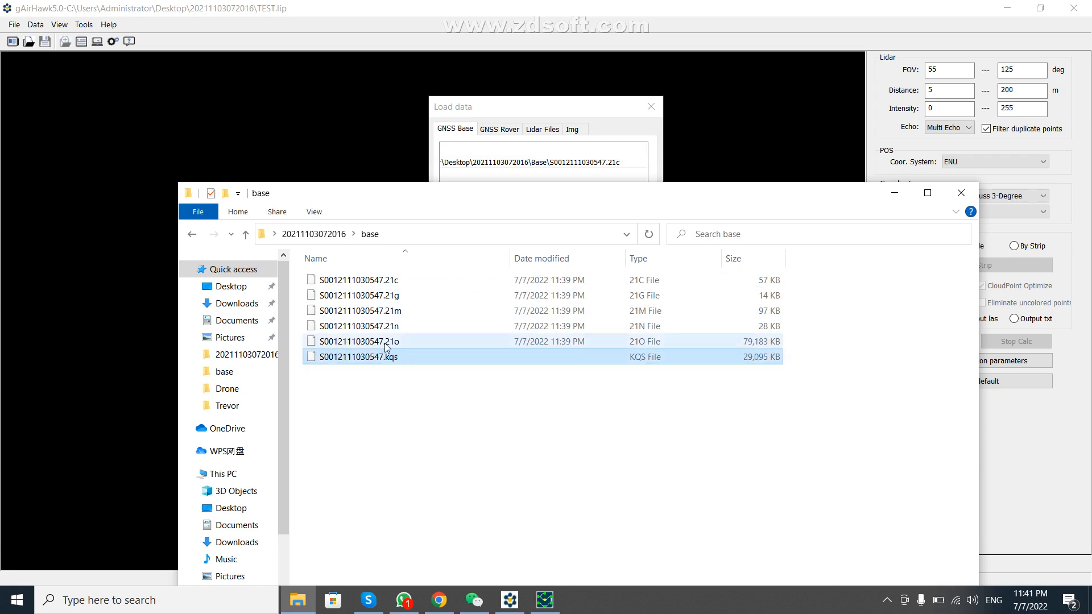
{"action": "left_click", "coordinate": [381, 342]}
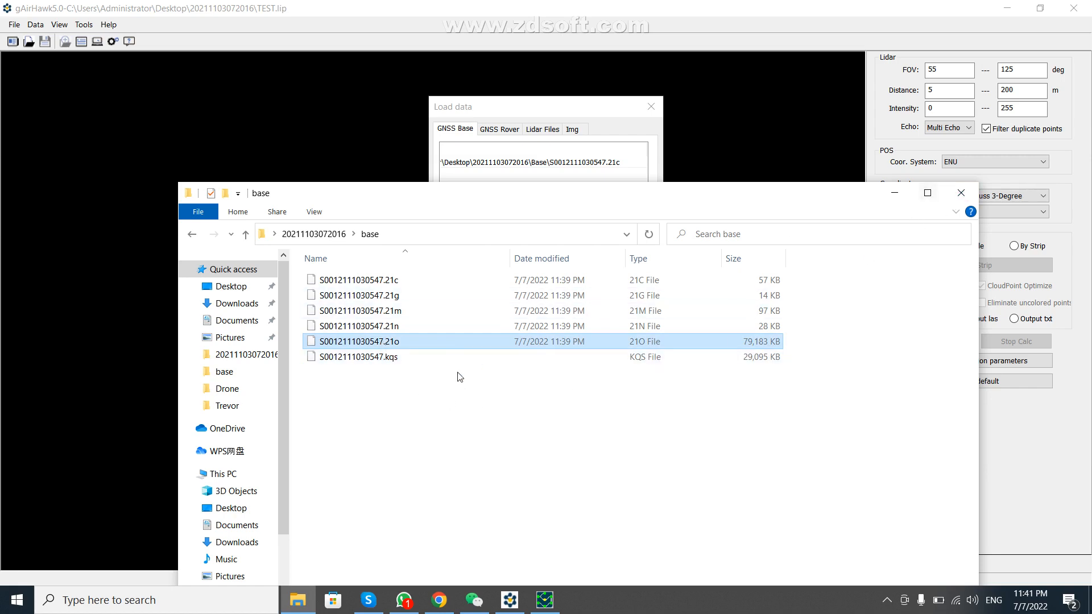
Delete the 21c, 21g, 21m and 21n files from the base folder and minimize the folder window.
{"action": "left_click", "coordinate": [369, 282]}
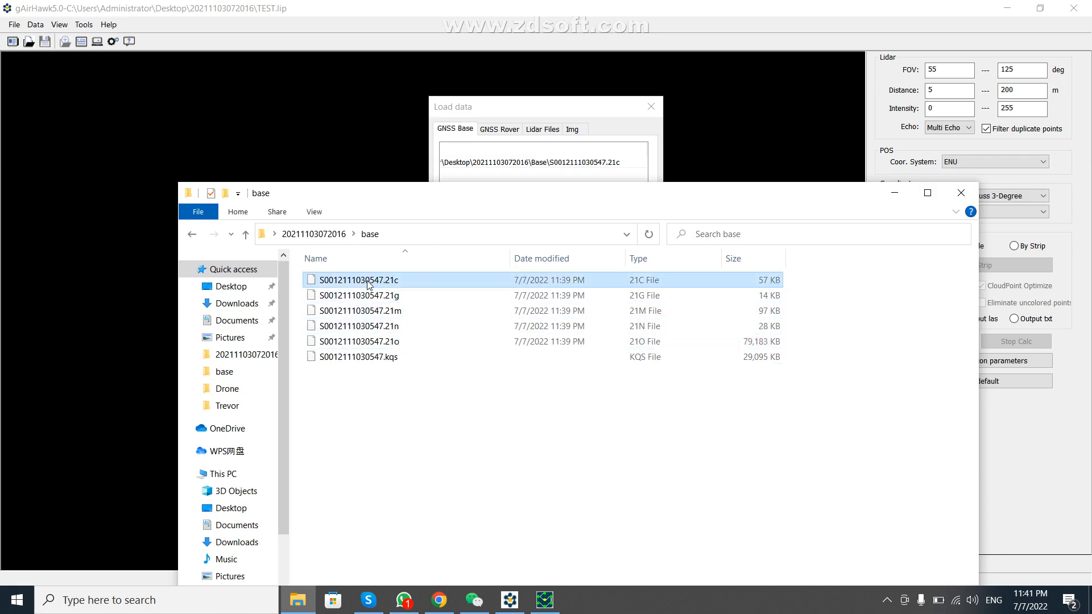
{"action": "left_click", "coordinate": [387, 328], "text": "shift"}
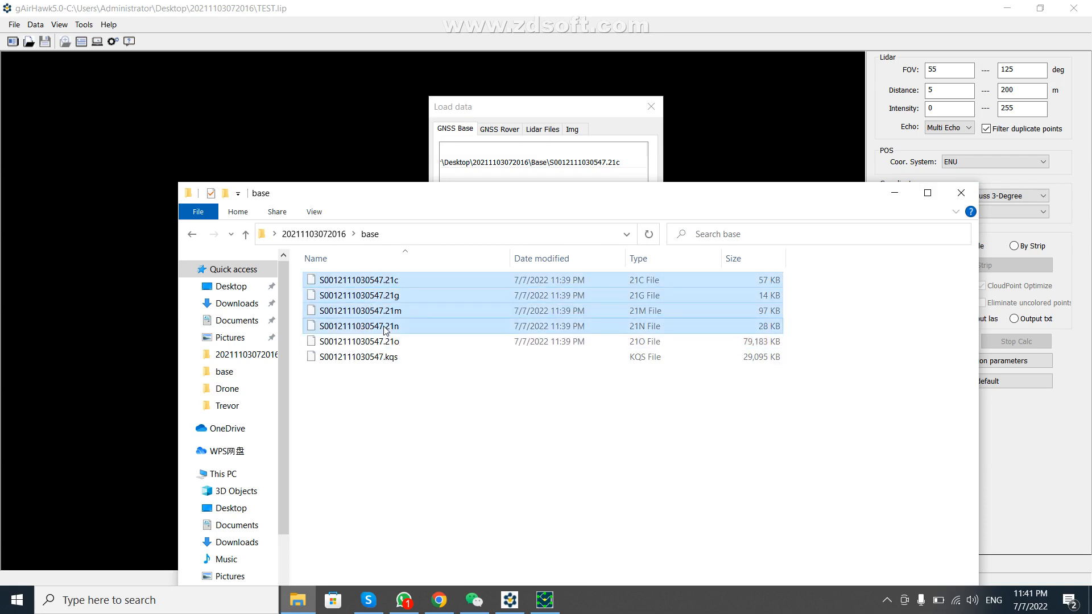
{"action": "key", "text": "Delete"}
{"action": "left_click", "coordinate": [895, 193]}
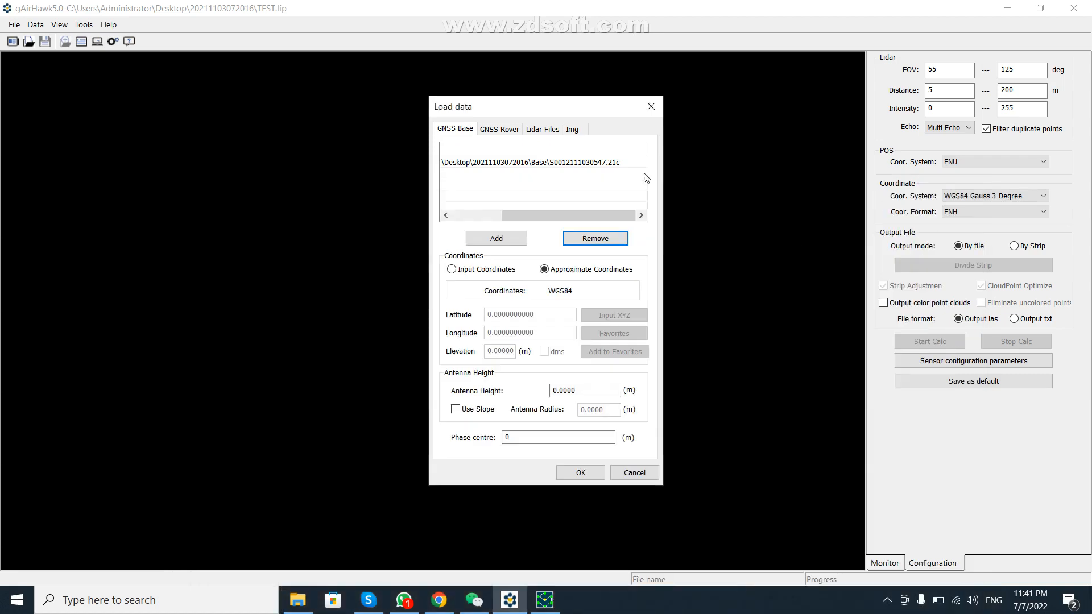
{"action": "left_click", "coordinate": [620, 475]}
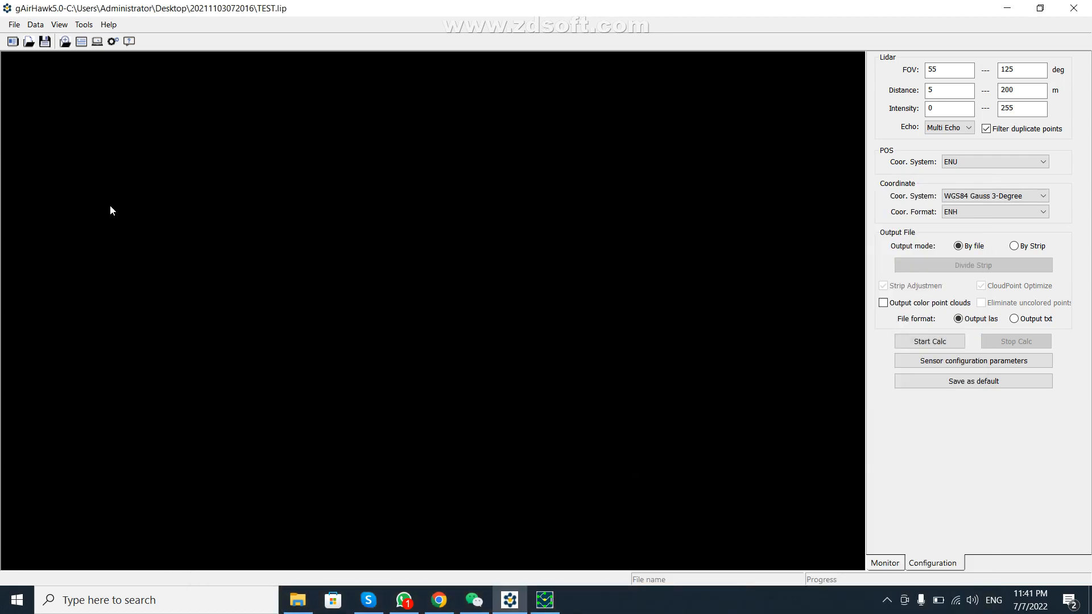
{"action": "left_click", "coordinate": [14, 25]}
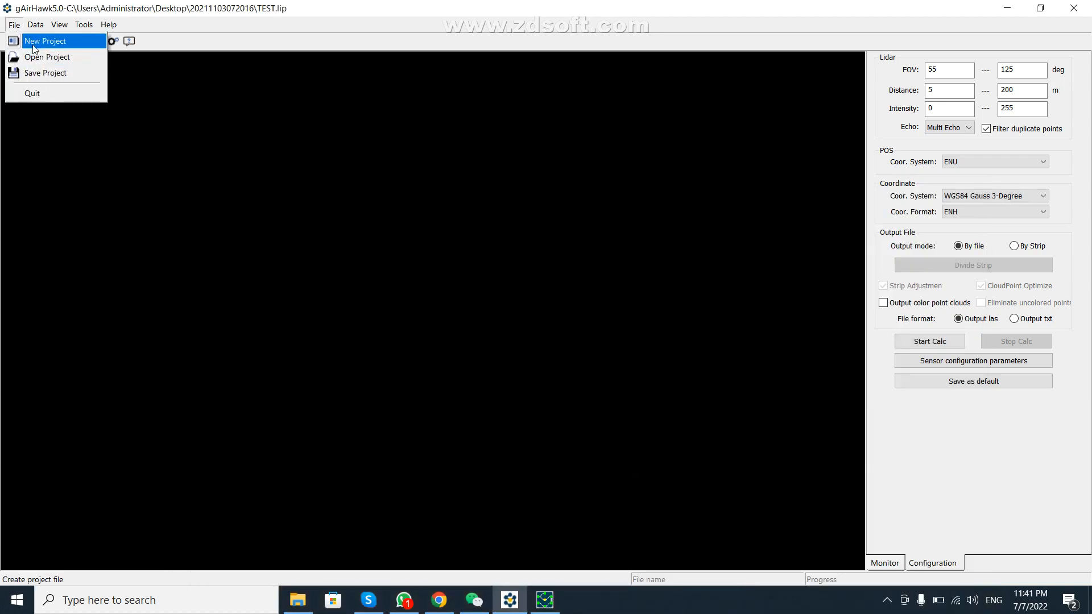
{"action": "left_click", "coordinate": [34, 43]}
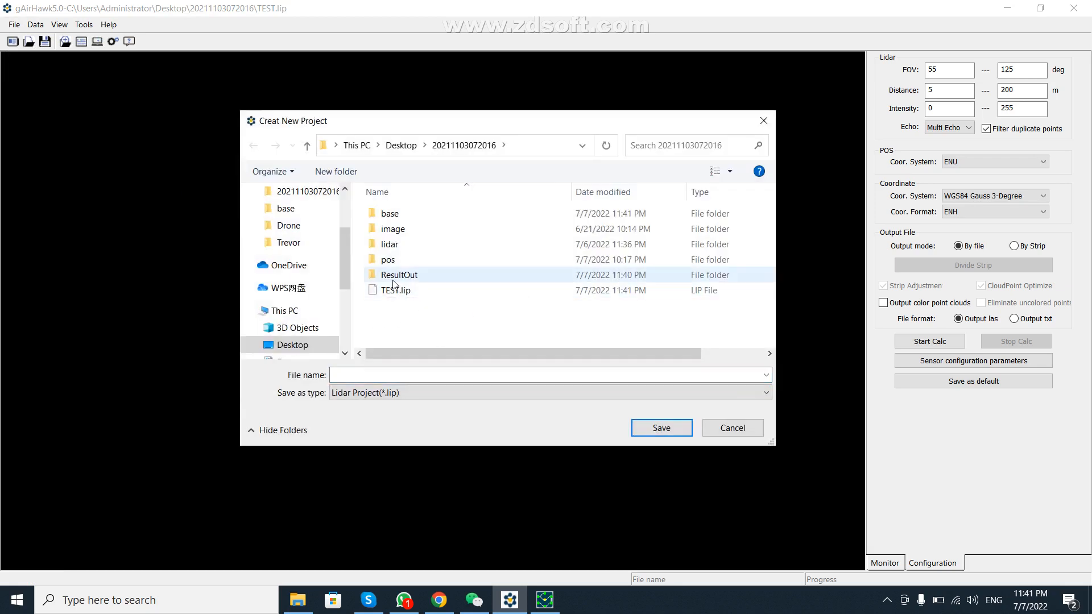
{"action": "left_click", "coordinate": [385, 373]}
{"action": "type", "text": "TEST"}
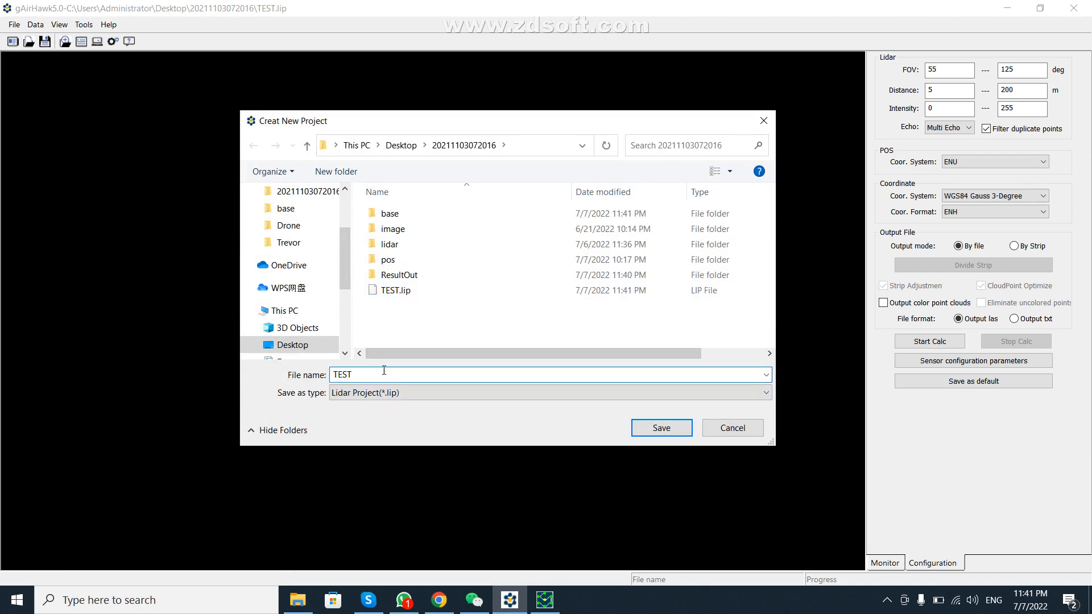
{"action": "type", "text": "1"}
{"action": "left_click", "coordinate": [637, 427]}
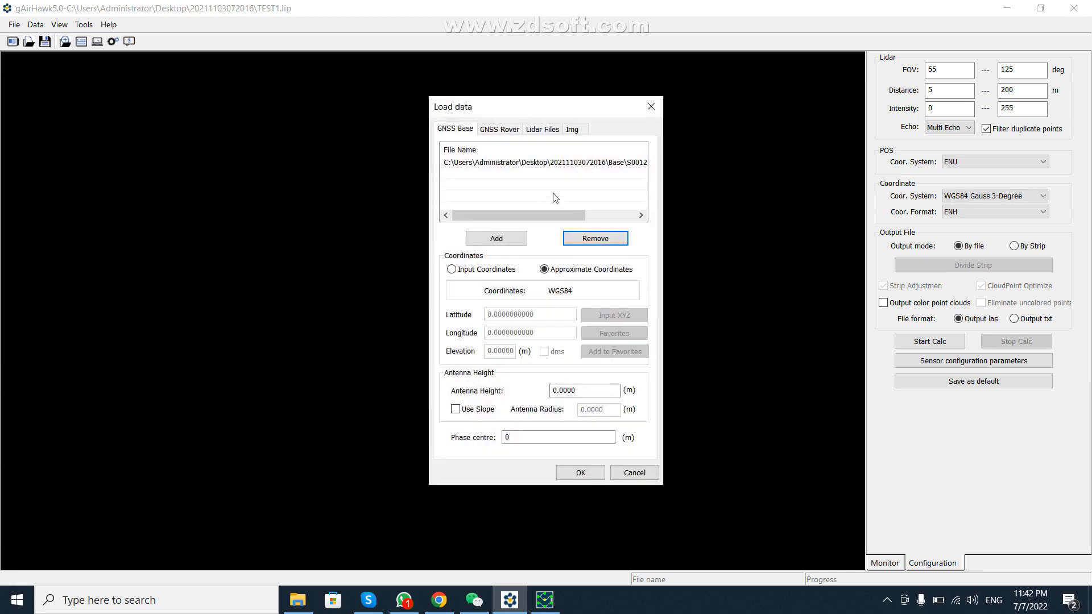
Check the full file path listed under GNSS Base against the base folder's contents, then close the folder window and the data loading dialog.
{"action": "left_click_drag", "start_coordinate": [532, 216], "coordinate": [589, 216]}
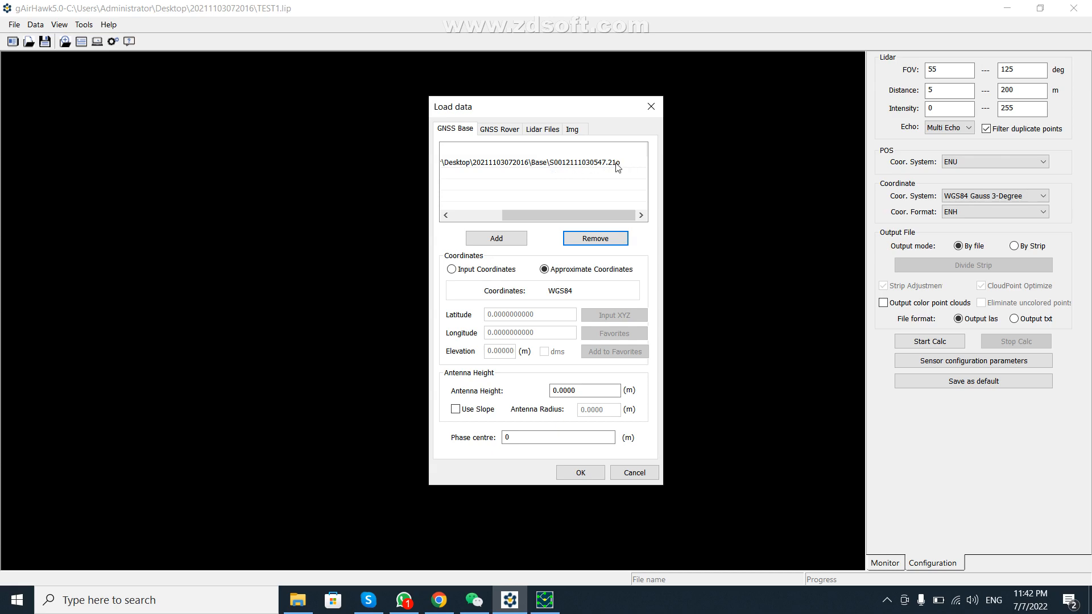
{"action": "left_click", "coordinate": [298, 600]}
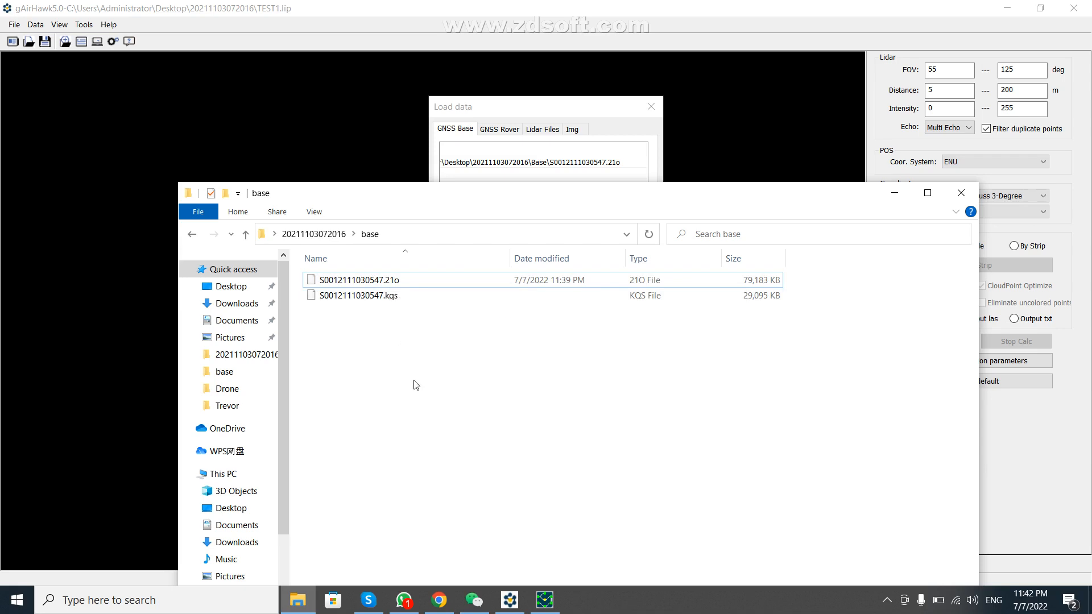
{"action": "left_click", "coordinate": [961, 193]}
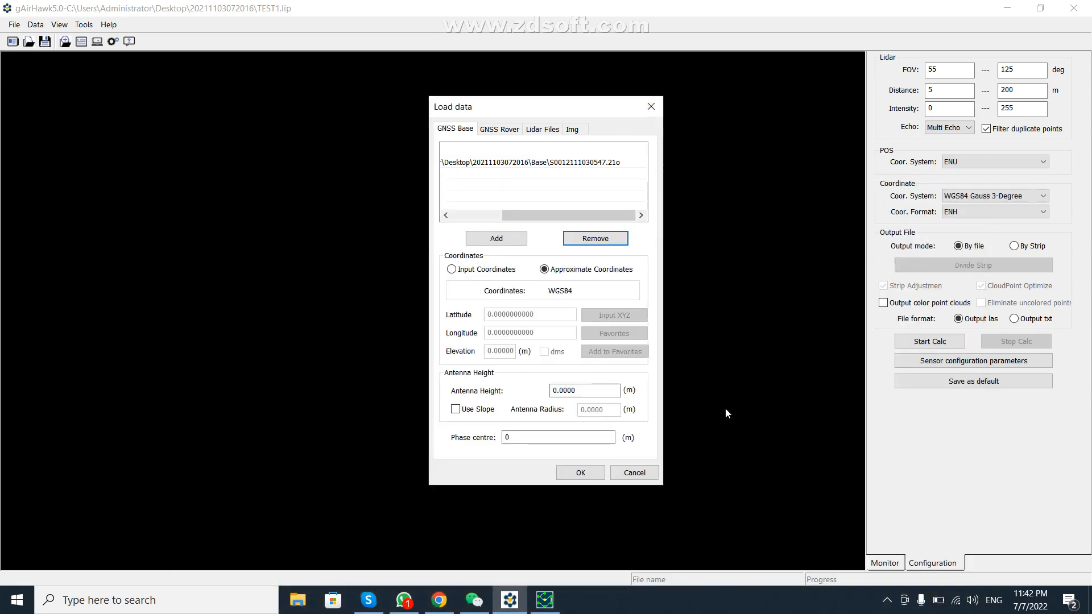
{"action": "left_click", "coordinate": [652, 105]}
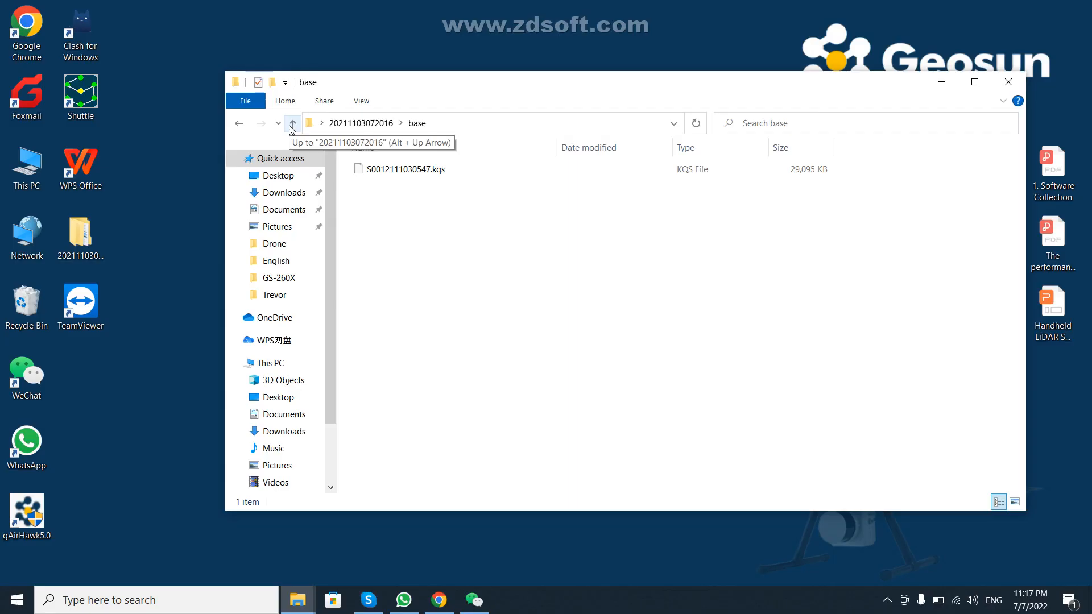
{"action": "left_click", "coordinate": [292, 124]}
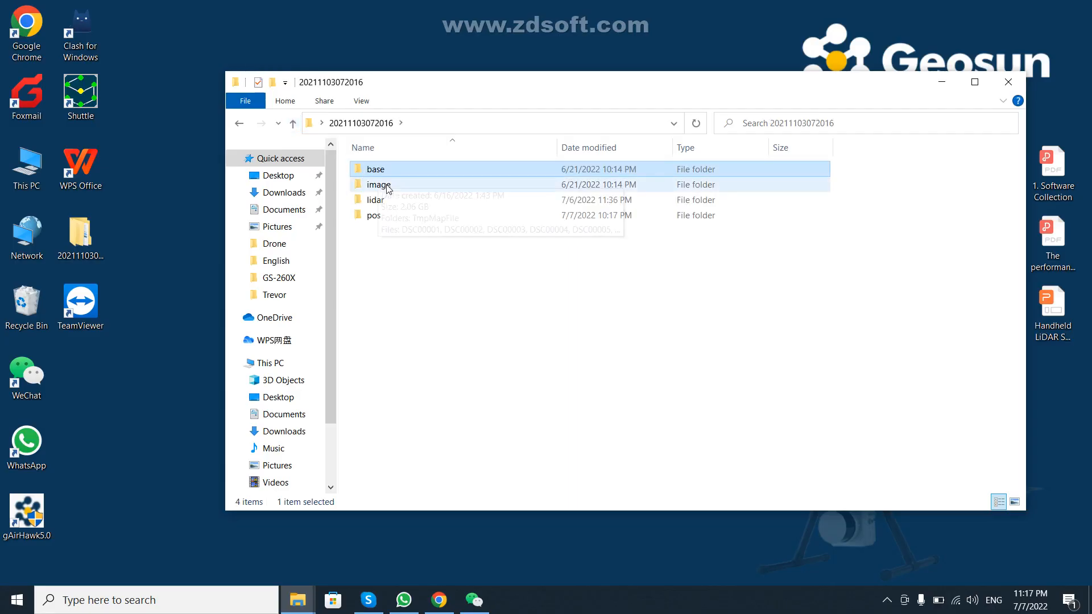
{"action": "double_click", "coordinate": [390, 188]}
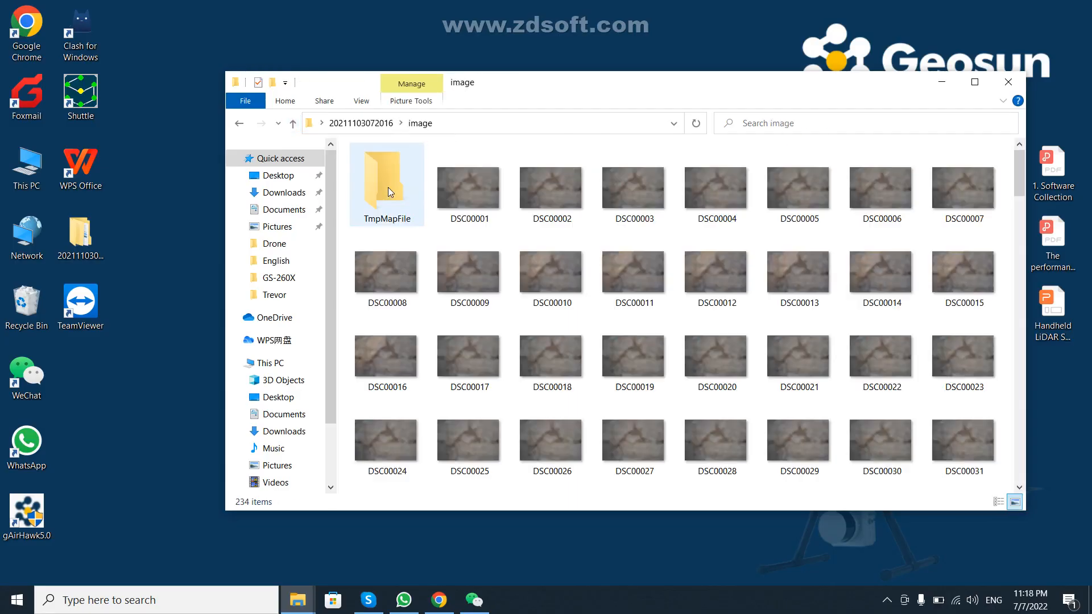
{"action": "scroll", "coordinate": [865, 311], "scroll_direction": "down", "scroll_amount": 15}
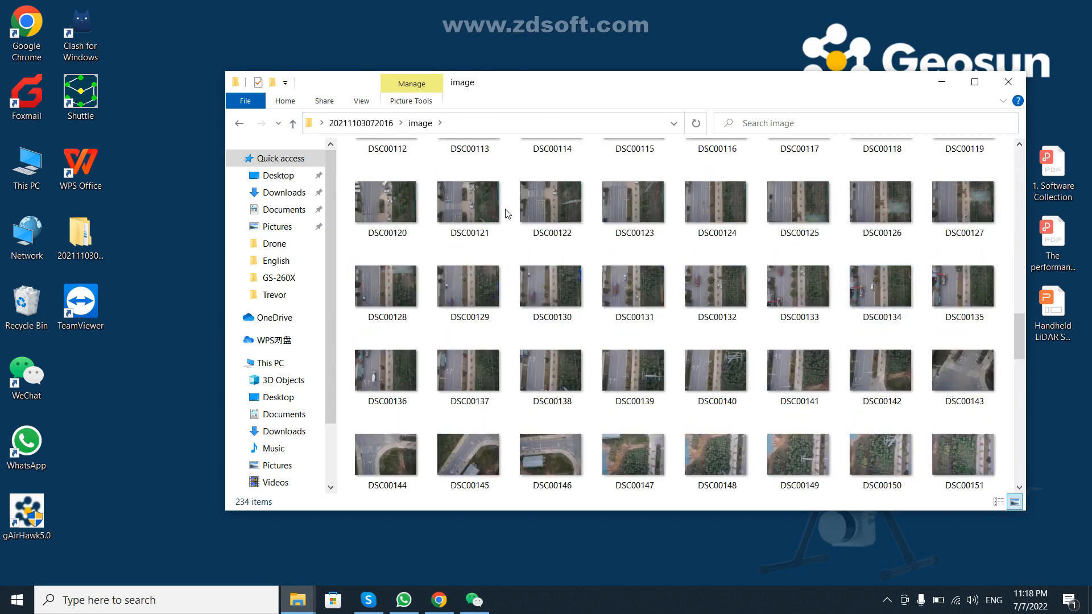
{"action": "left_click", "coordinate": [293, 124]}
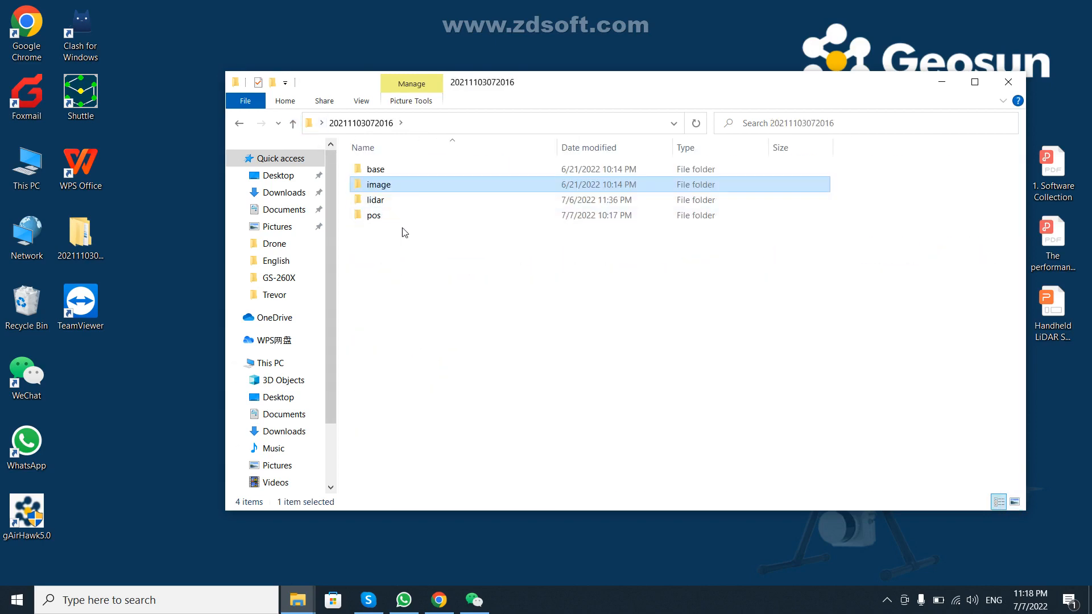
{"action": "double_click", "coordinate": [387, 200]}
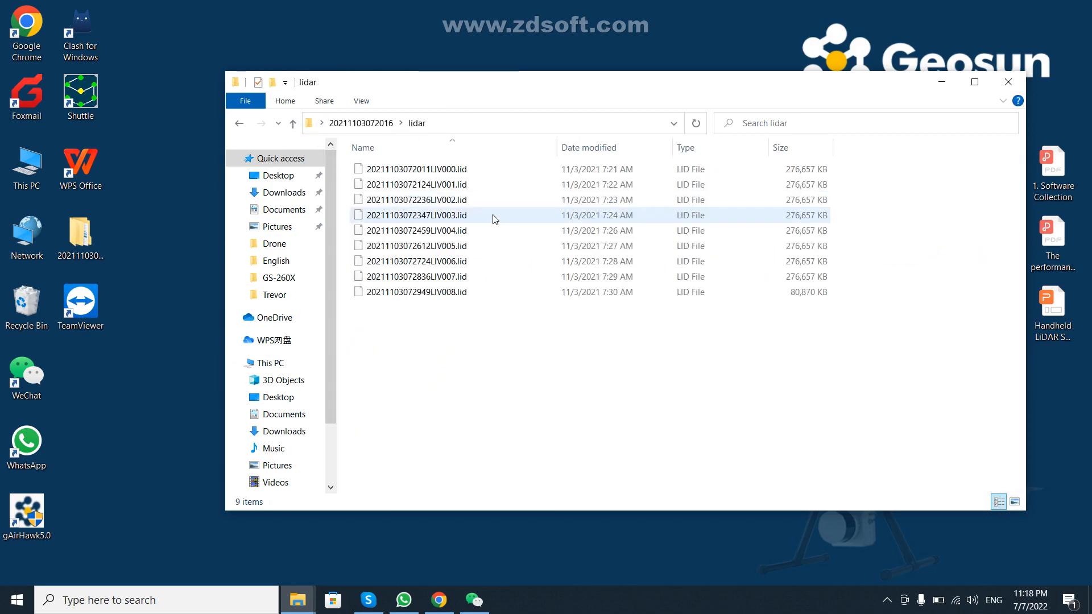
{"action": "left_click", "coordinate": [293, 124]}
{"action": "double_click", "coordinate": [380, 216]}
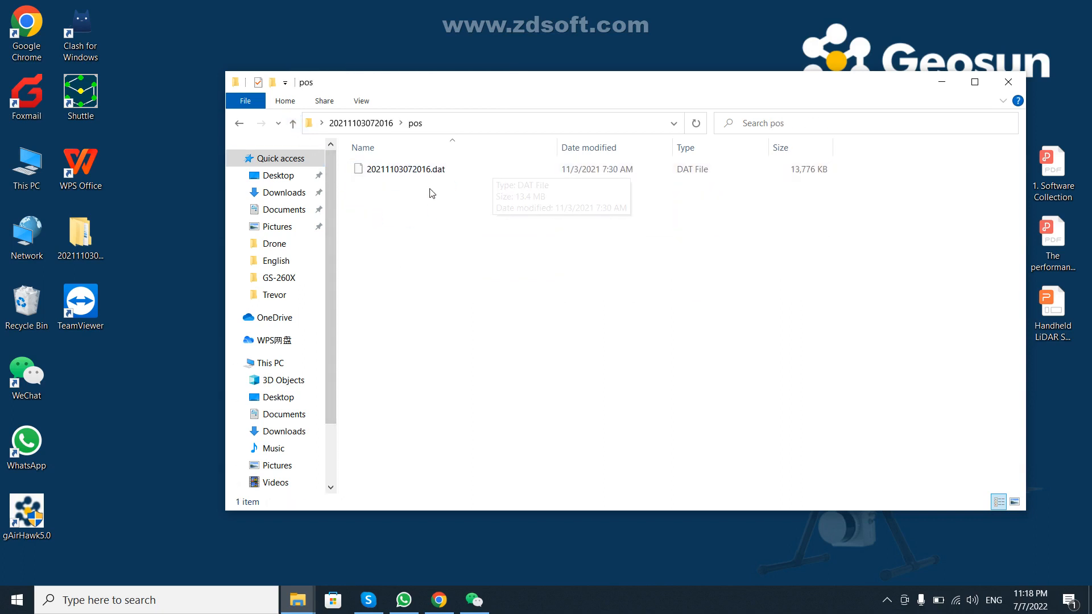
{"action": "left_click", "coordinate": [293, 124]}
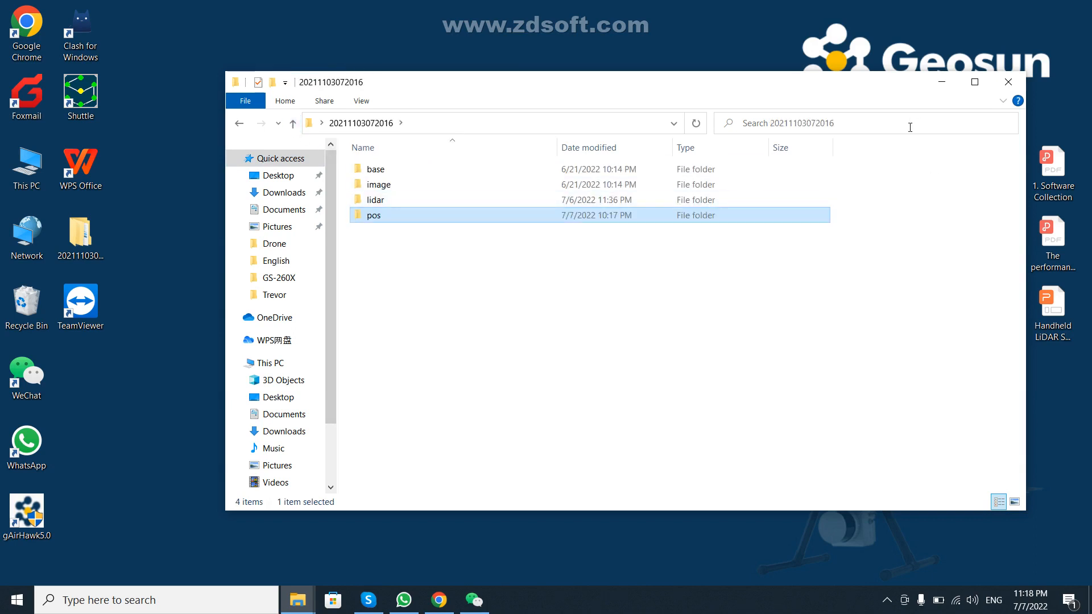
{"action": "left_click", "coordinate": [944, 85]}
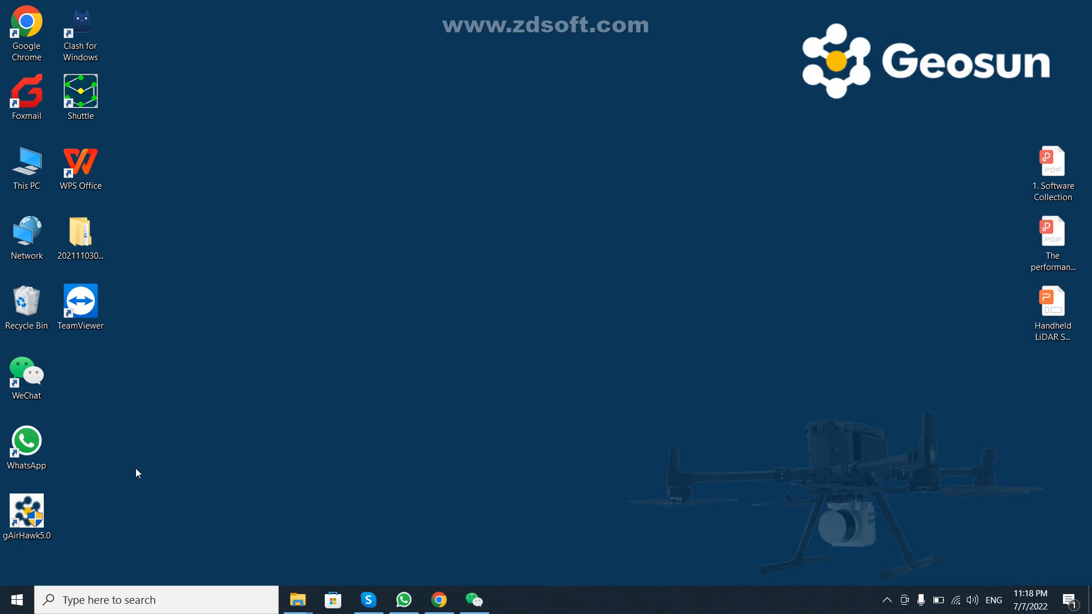
Launch gAirHawk5.0 and review its version and license information, closing both dialogs.
{"action": "double_click", "coordinate": [26, 515]}
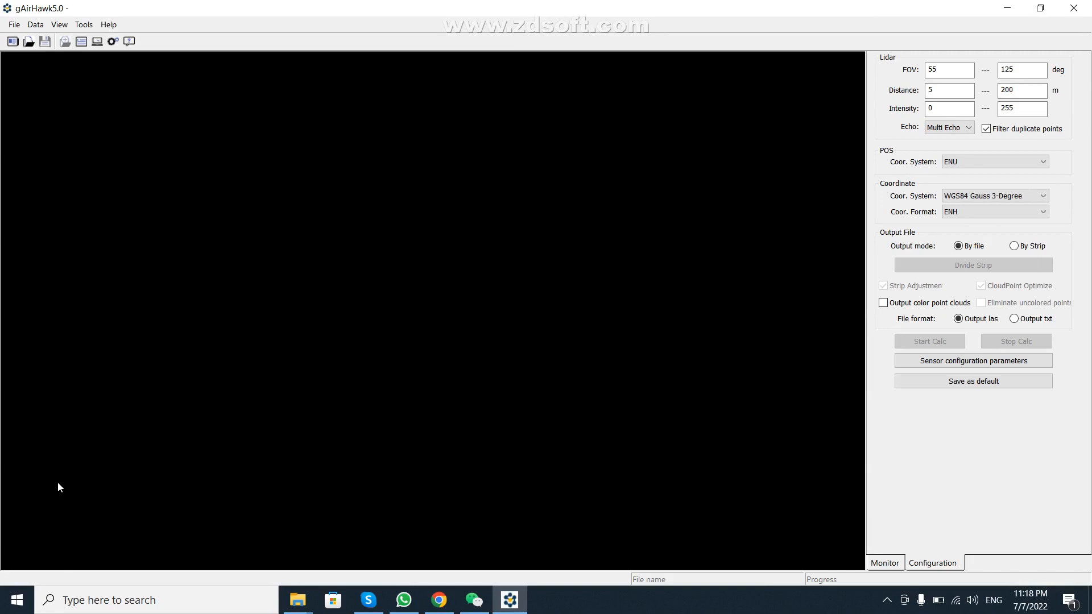
{"action": "left_click", "coordinate": [106, 26]}
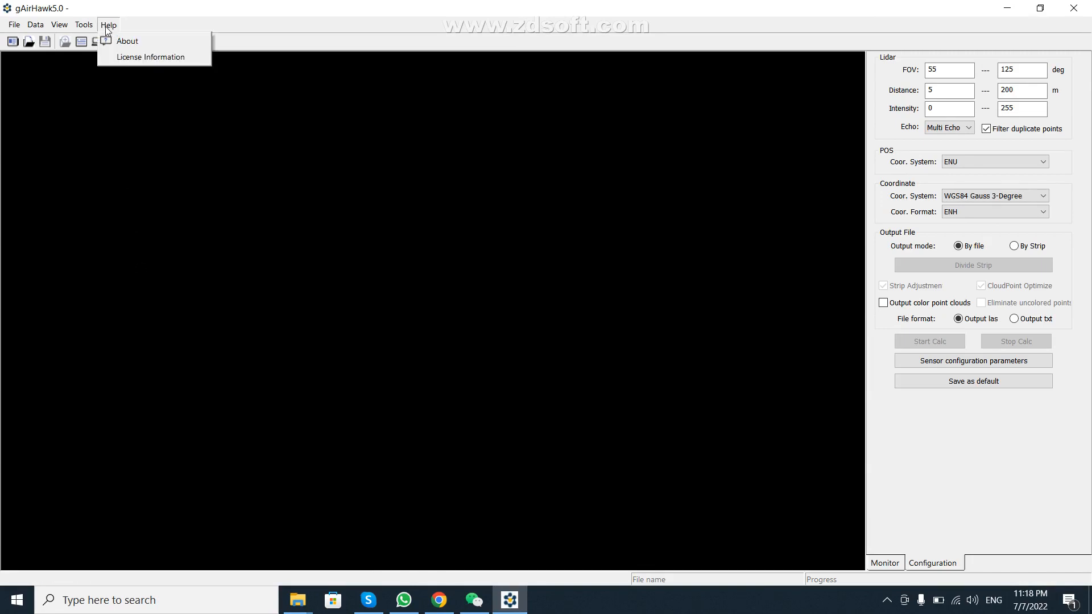
{"action": "left_click", "coordinate": [129, 44]}
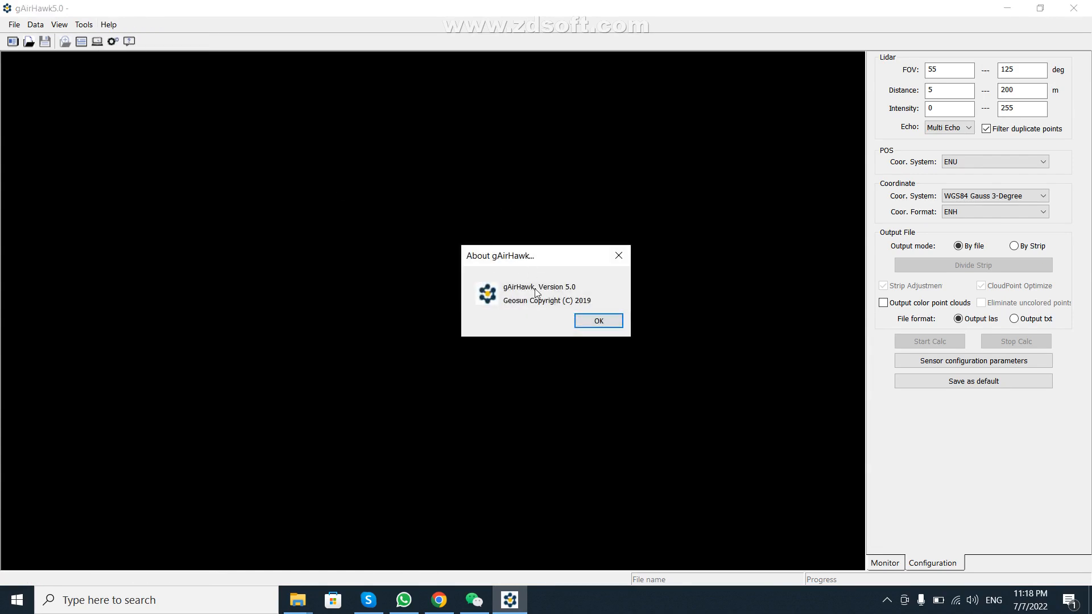
{"action": "left_click", "coordinate": [621, 250]}
{"action": "left_click", "coordinate": [109, 25]}
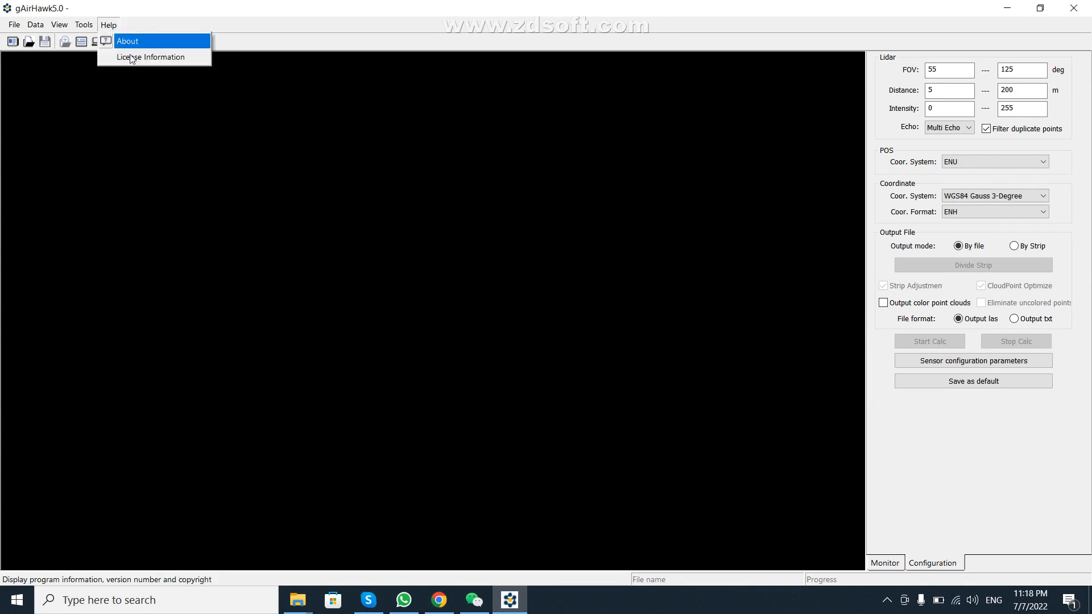
{"action": "left_click", "coordinate": [139, 61]}
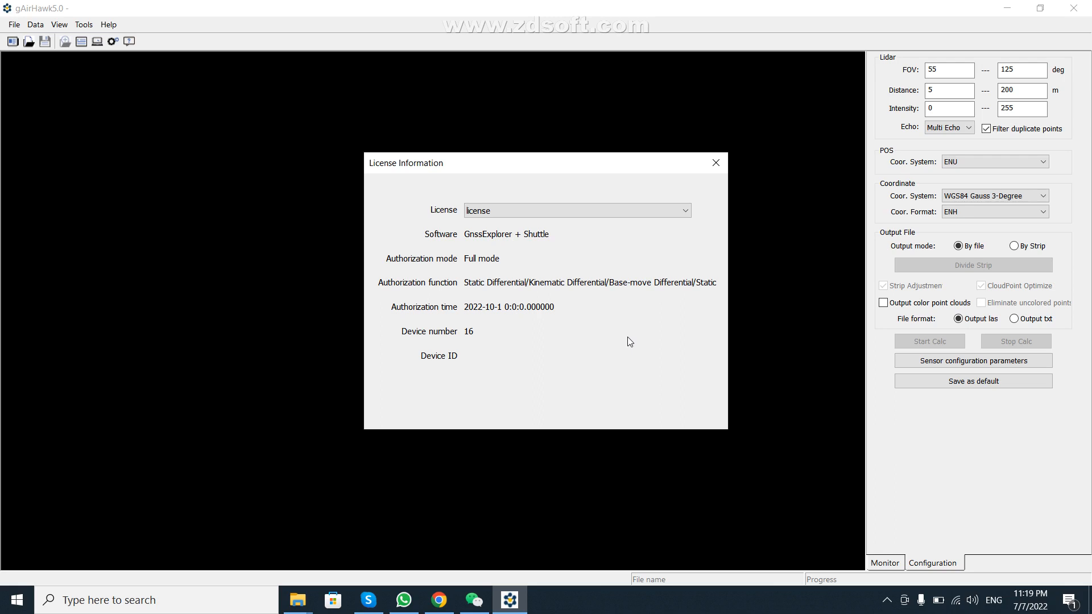
{"action": "left_click", "coordinate": [718, 164]}
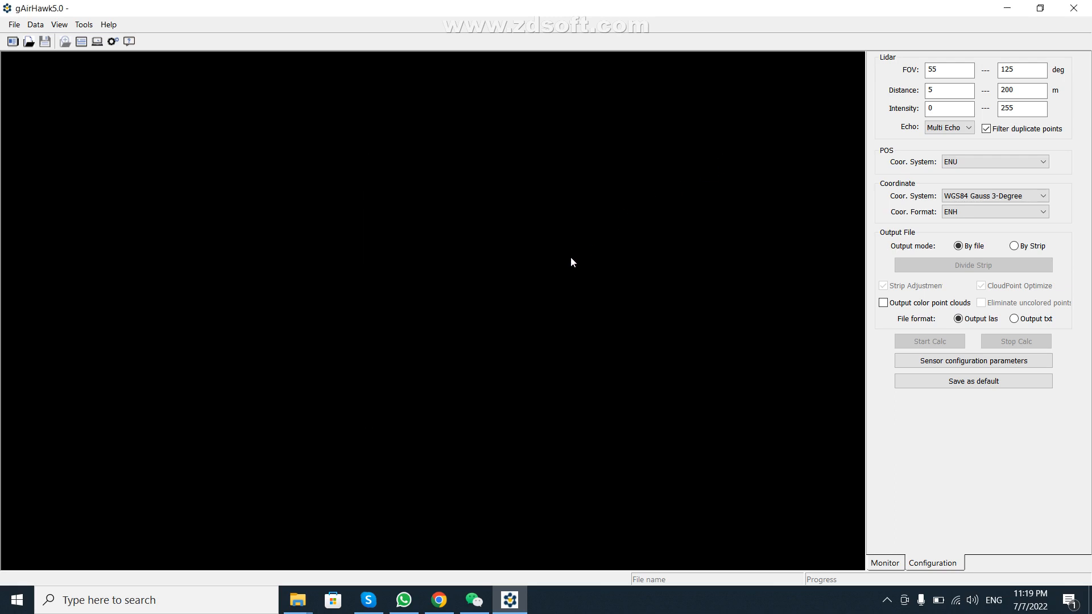
{"action": "left_click", "coordinate": [14, 25]}
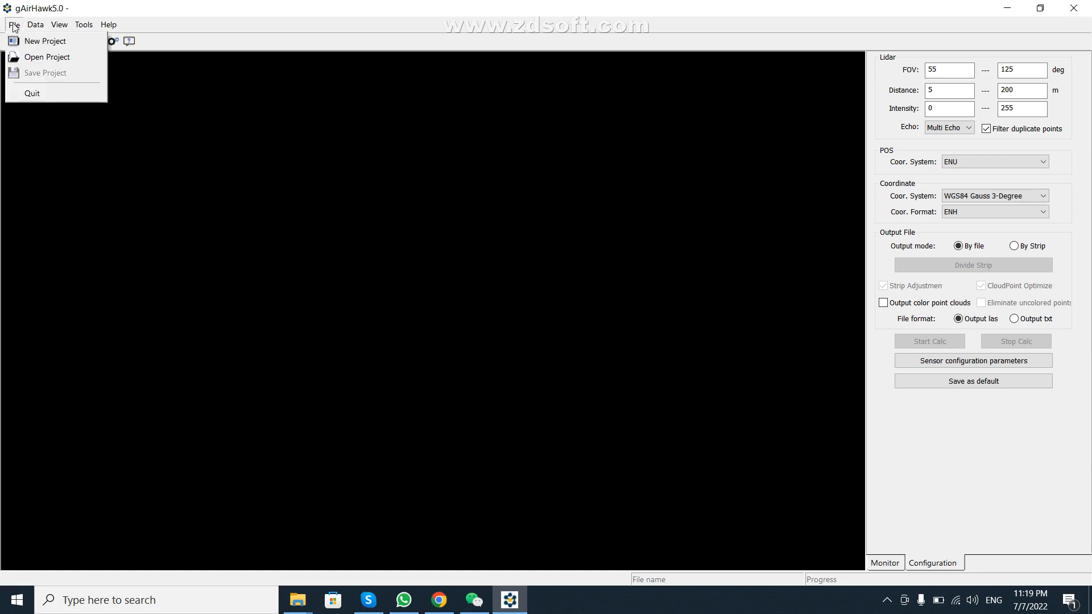
{"action": "left_click", "coordinate": [40, 46]}
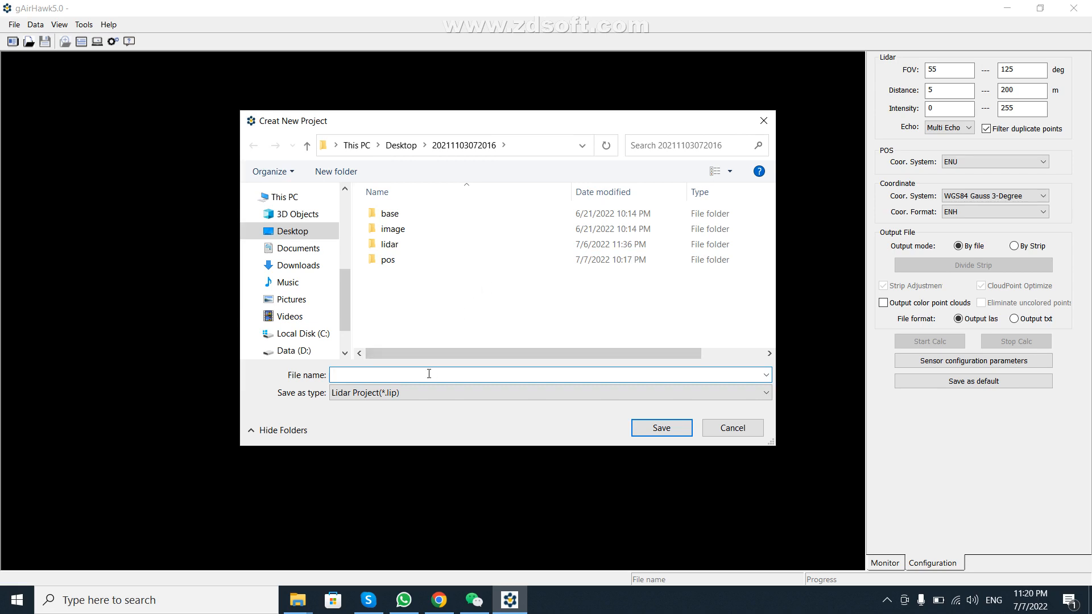
{"action": "type", "text": "t"}
{"action": "type", "text": "TEST"}
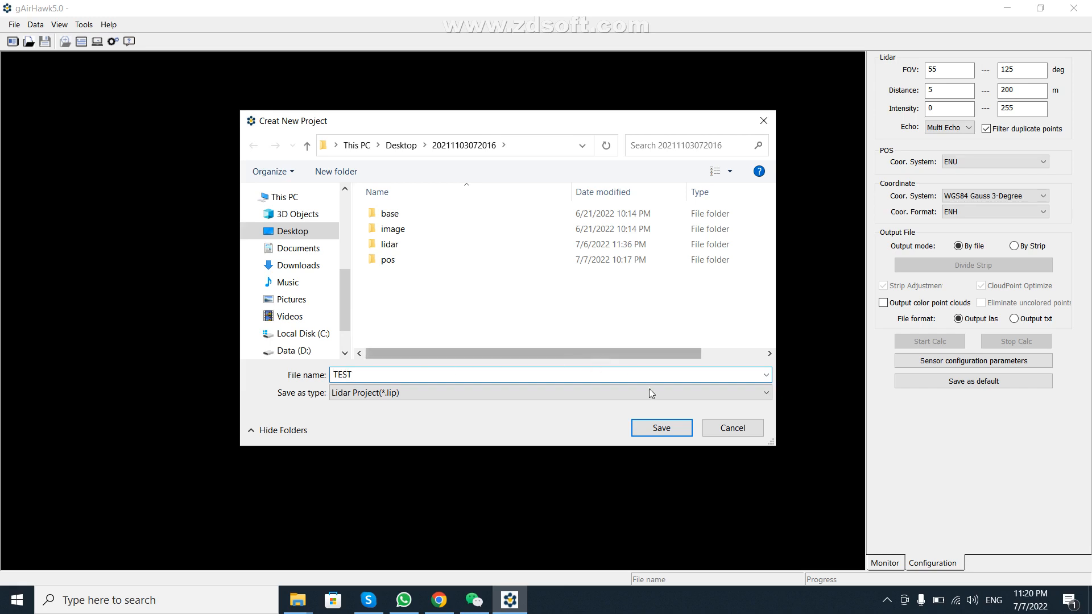
{"action": "left_click", "coordinate": [662, 428]}
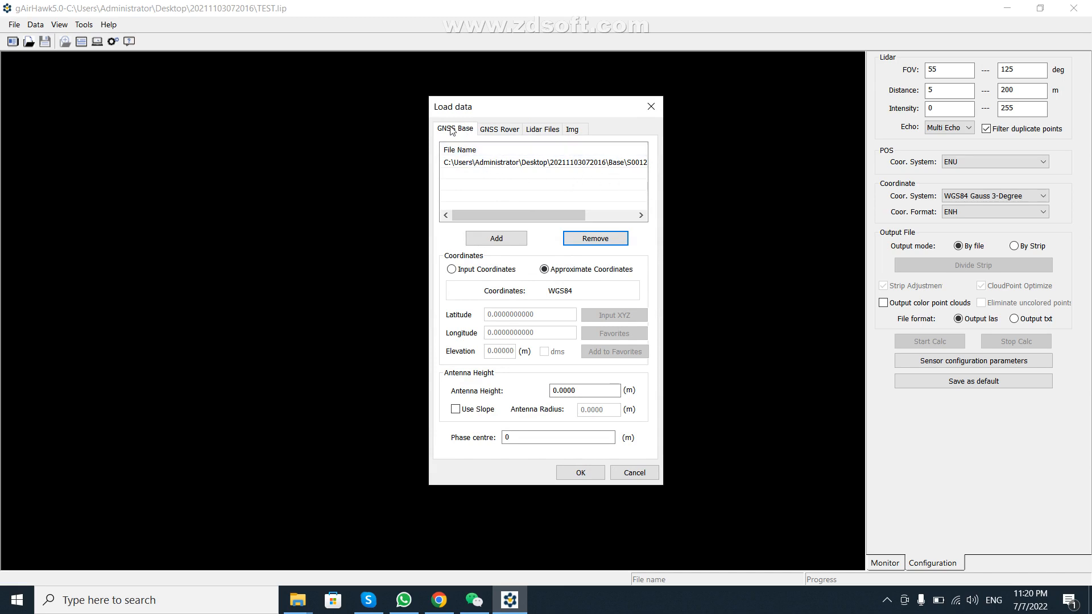
Review the GNSS rover, LiDAR file and image paths loaded for the new project, then cancel the data loading.
{"action": "left_click", "coordinate": [498, 130]}
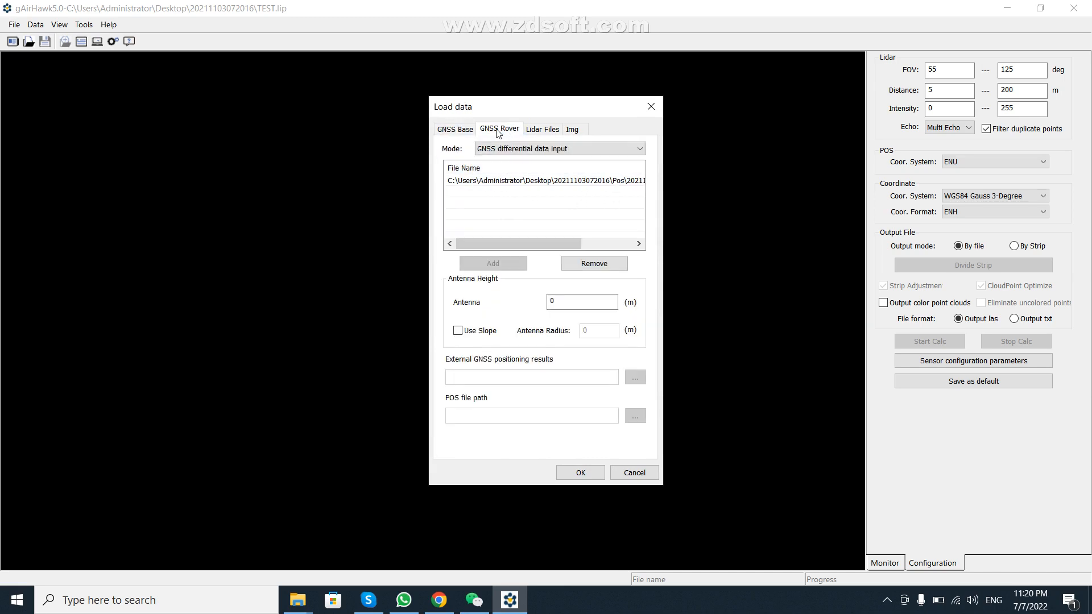
{"action": "left_click", "coordinate": [541, 130]}
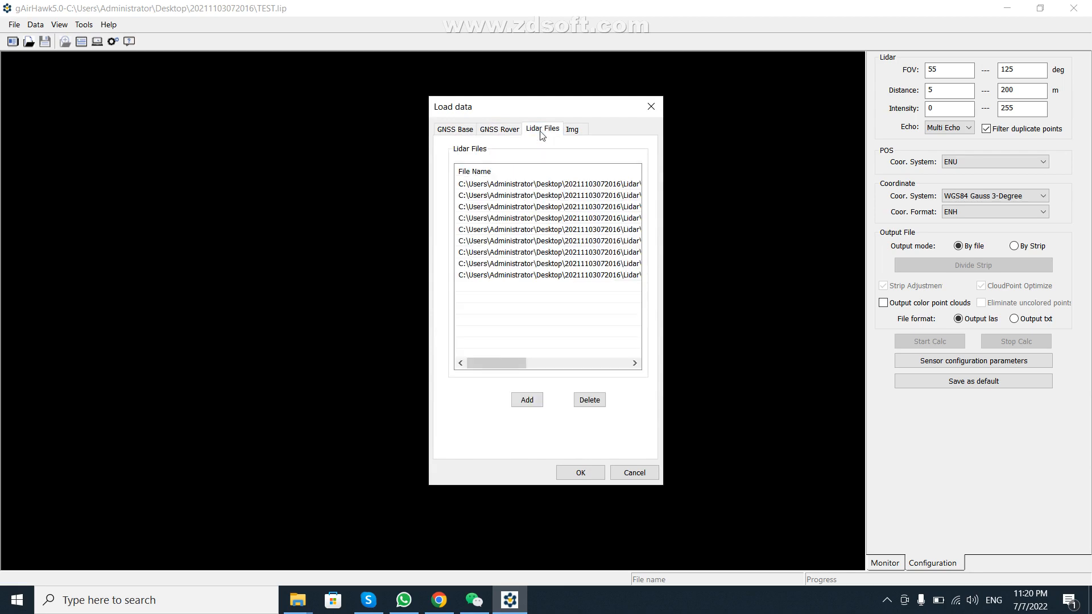
{"action": "left_click", "coordinate": [572, 131]}
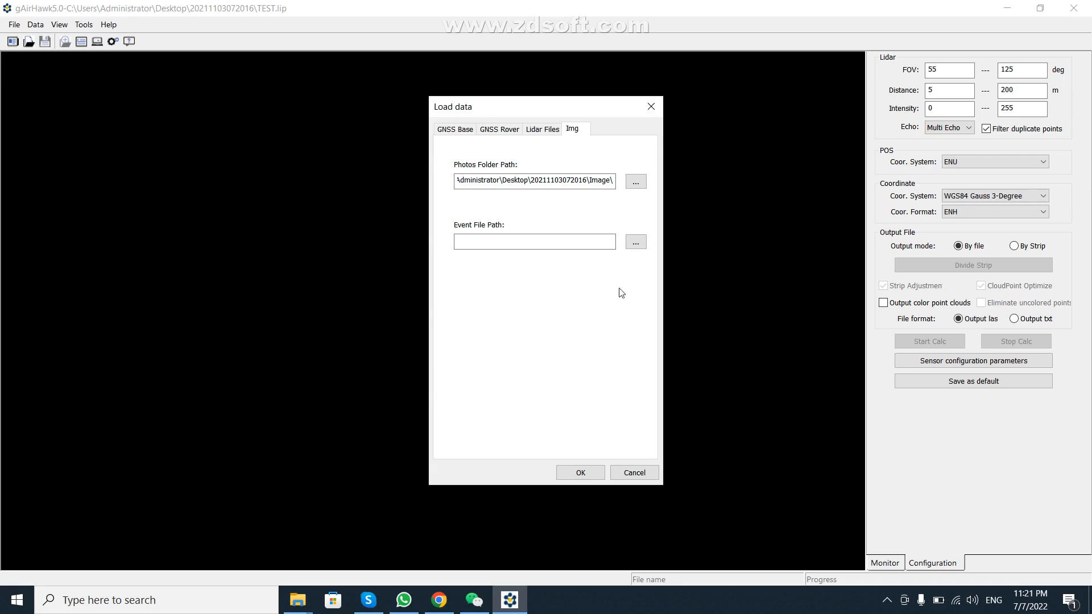
{"action": "left_click", "coordinate": [641, 475]}
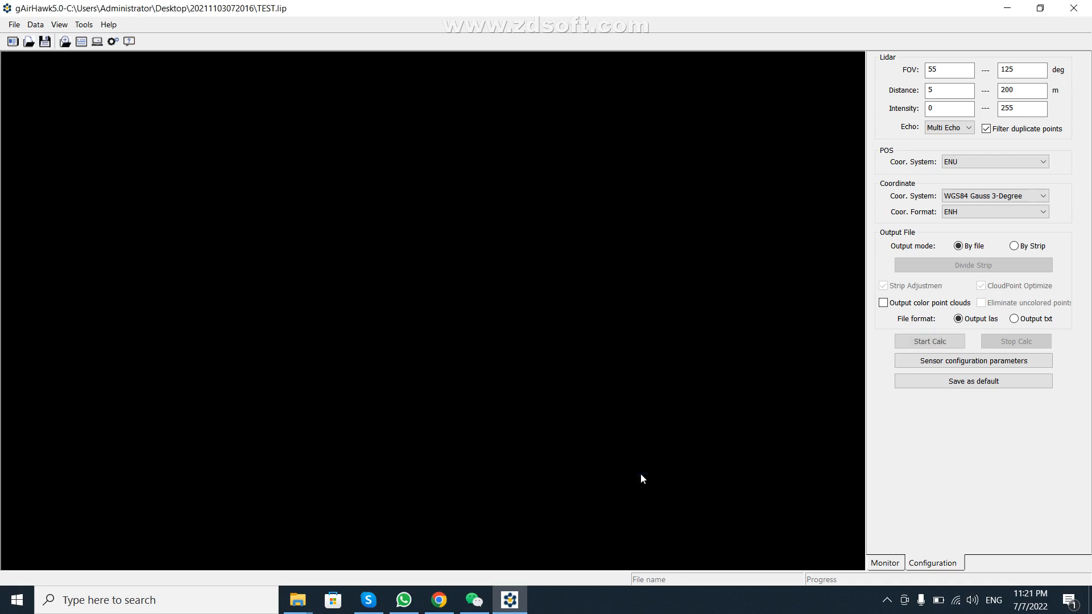
Create another LiDAR project named TEST directly on the Desktop and acknowledge the manual data import note.
{"action": "left_click", "coordinate": [14, 26]}
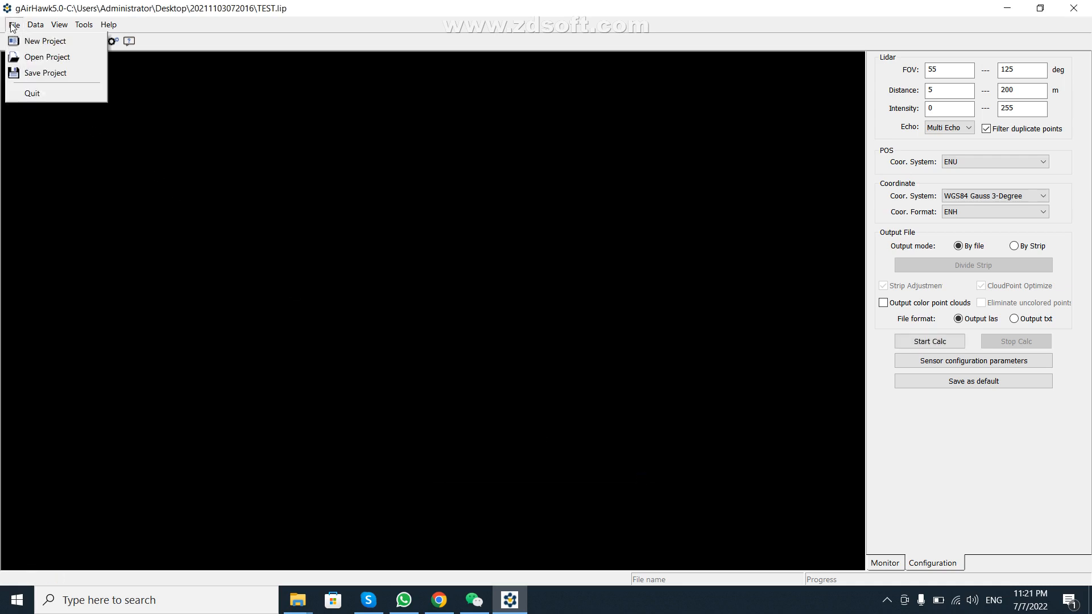
{"action": "left_click", "coordinate": [37, 40]}
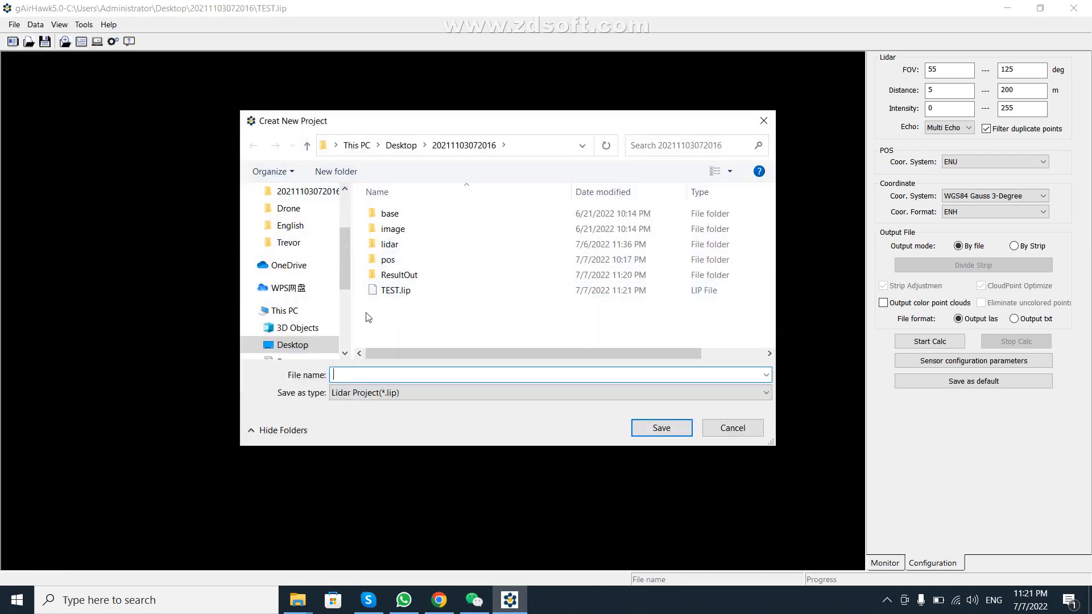
{"action": "left_click", "coordinate": [292, 345]}
{"action": "left_click", "coordinate": [451, 376]}
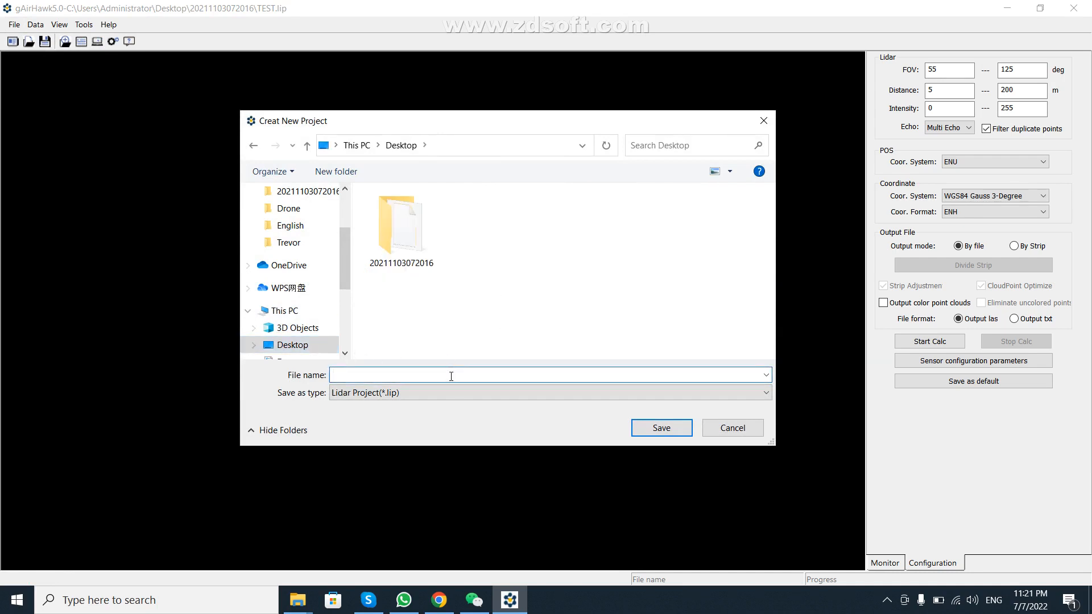
{"action": "type", "text": "TEST"}
{"action": "left_click", "coordinate": [662, 428]}
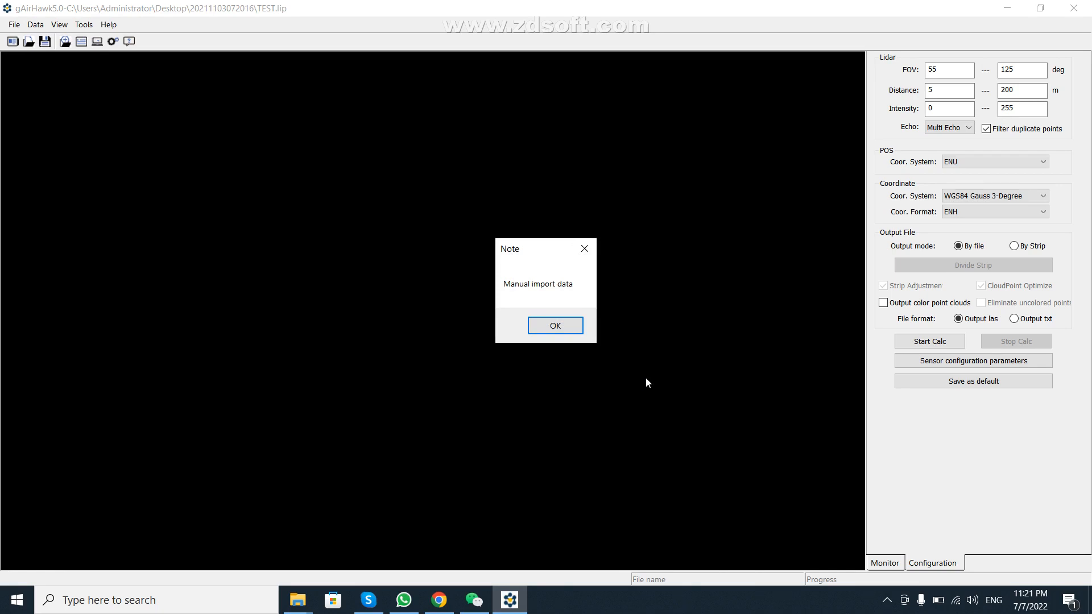
{"action": "left_click", "coordinate": [555, 326]}
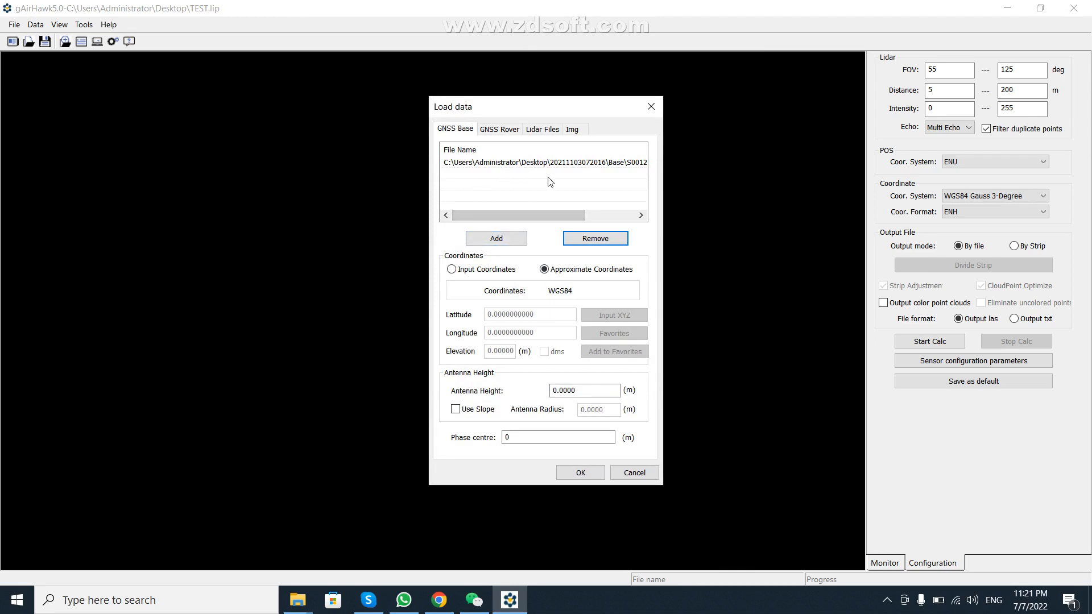
Check the GNSS rover and LiDAR file lists of the Desktop project, then cancel the data loading.
{"action": "left_click", "coordinate": [500, 129]}
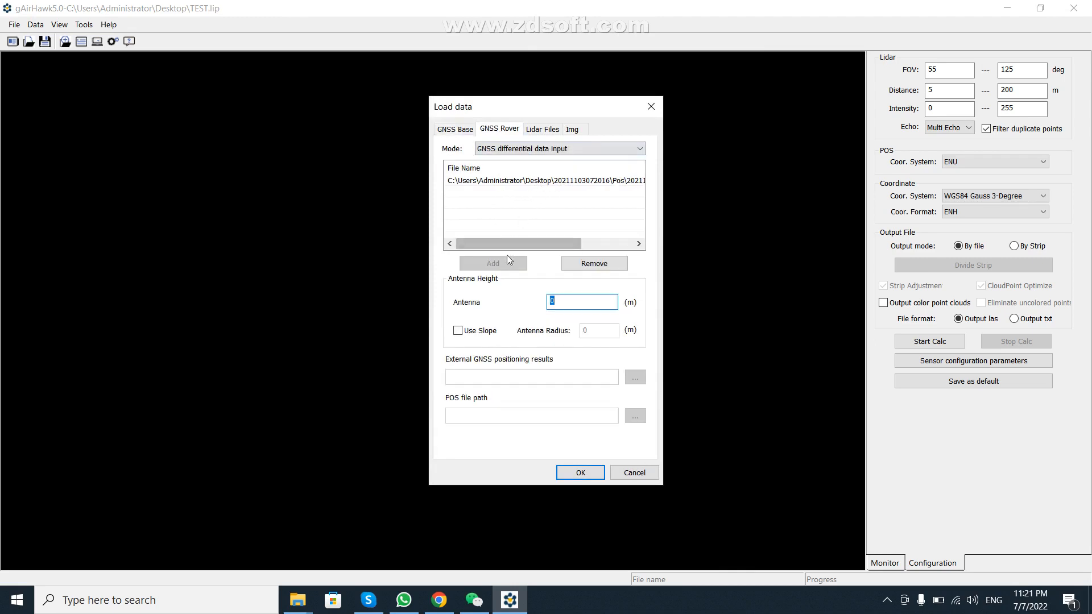
{"action": "left_click", "coordinate": [548, 131]}
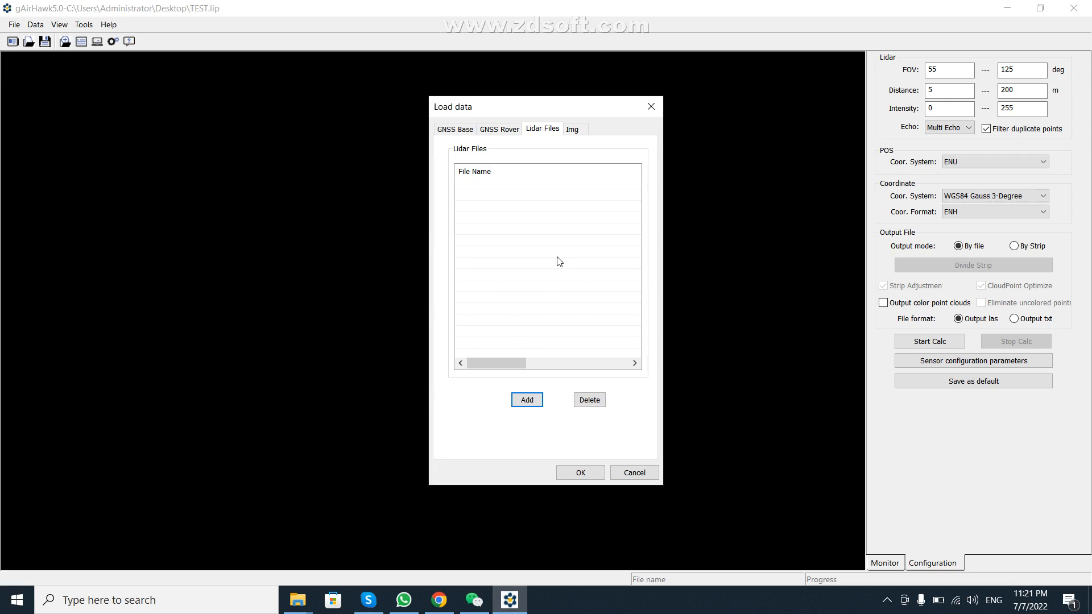
{"action": "left_click", "coordinate": [654, 474]}
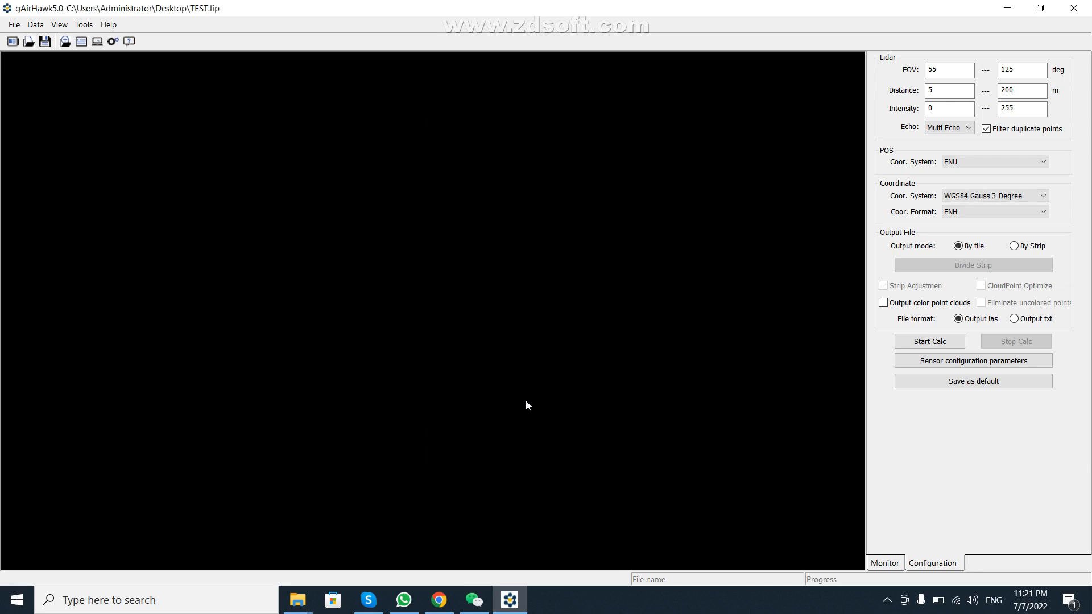
{"action": "left_click", "coordinate": [14, 25]}
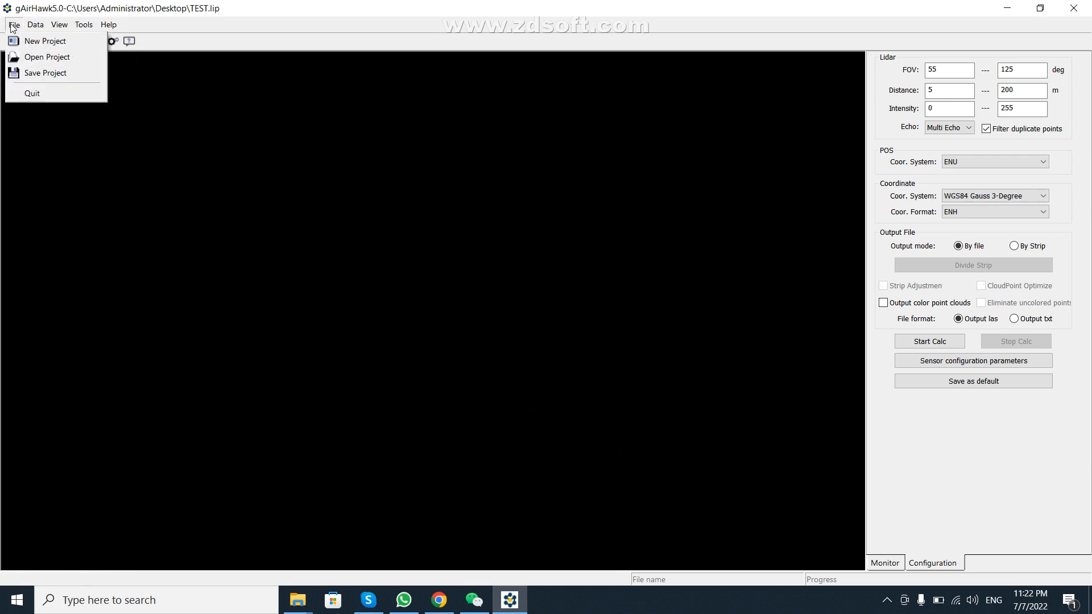
{"action": "left_click", "coordinate": [45, 58]}
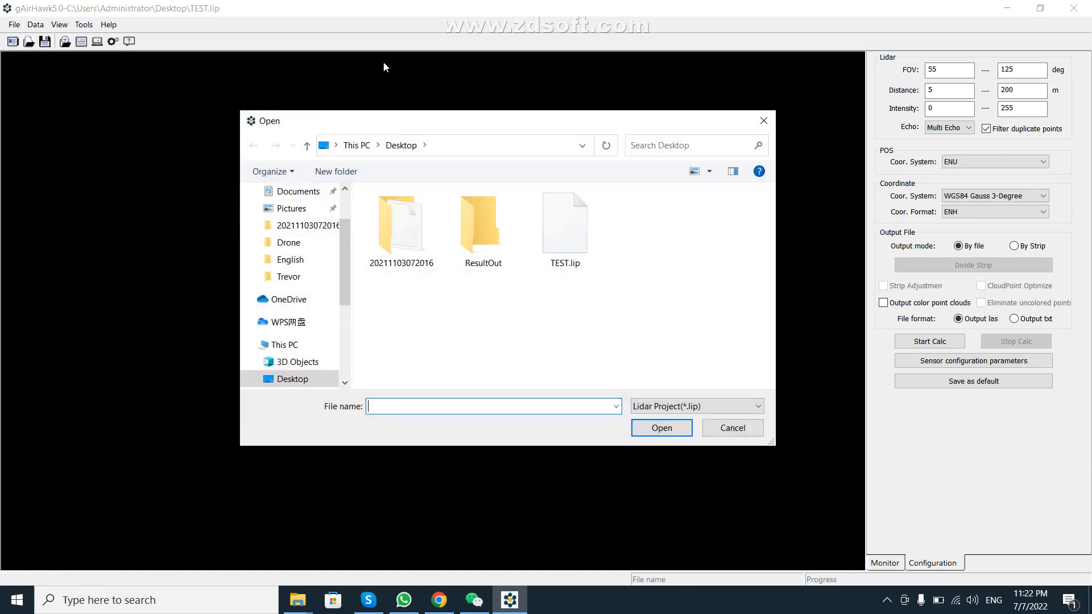
{"action": "double_click", "coordinate": [422, 238]}
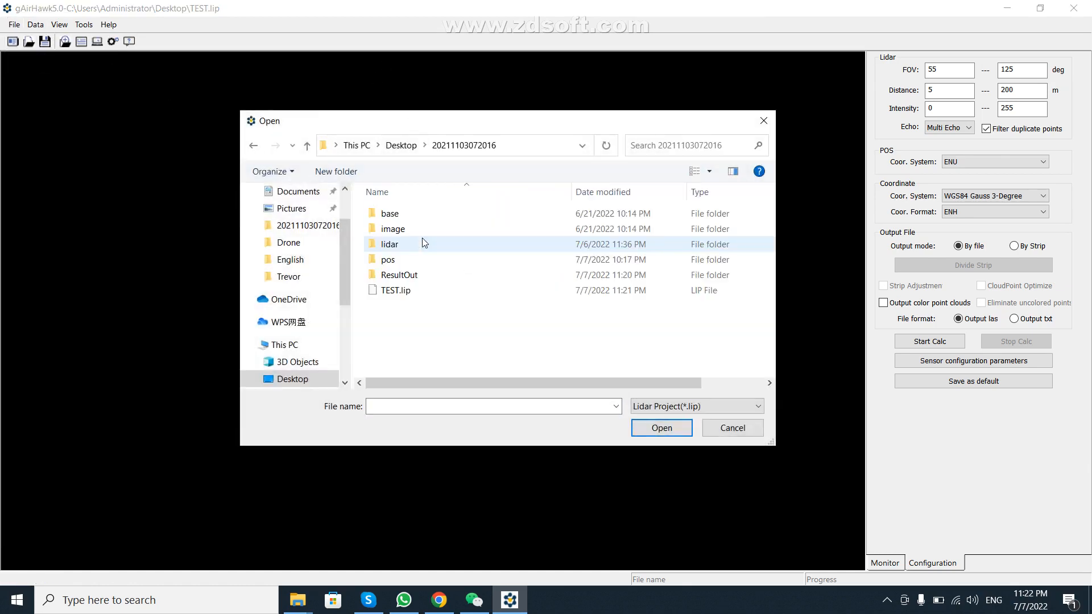
{"action": "left_click", "coordinate": [398, 291]}
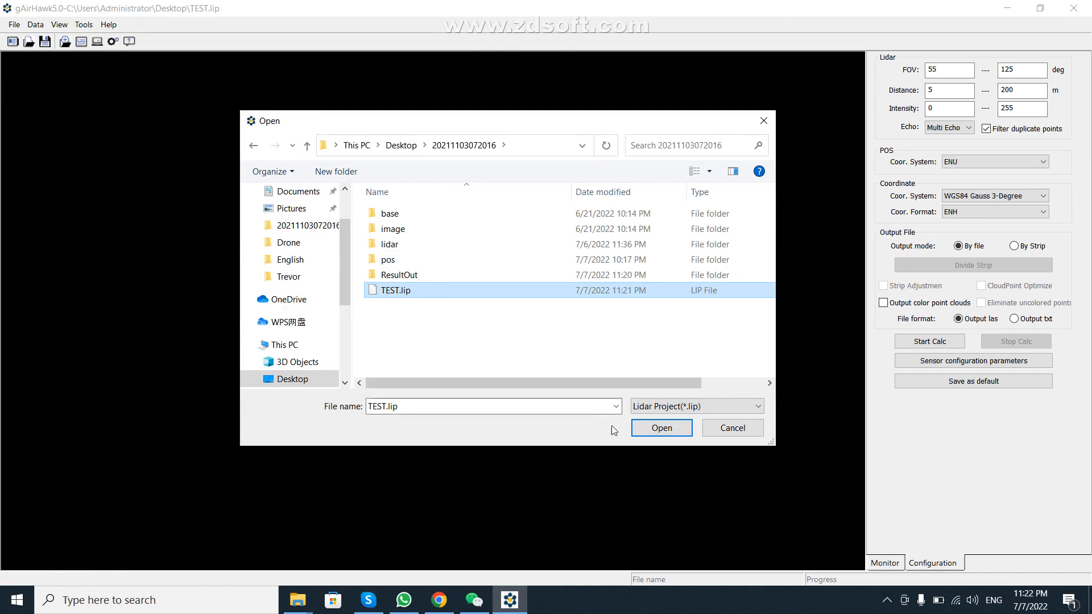
{"action": "left_click", "coordinate": [660, 430]}
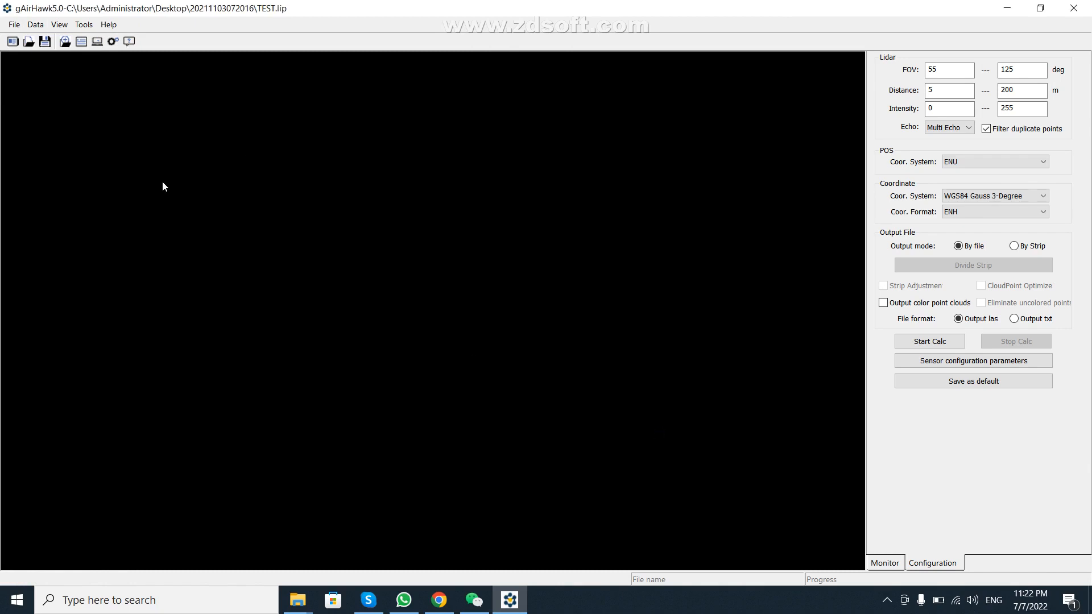
Bring up data loading for the opened project and review its GNSS rover, LiDAR, image and GNSS base entries.
{"action": "left_click", "coordinate": [35, 25]}
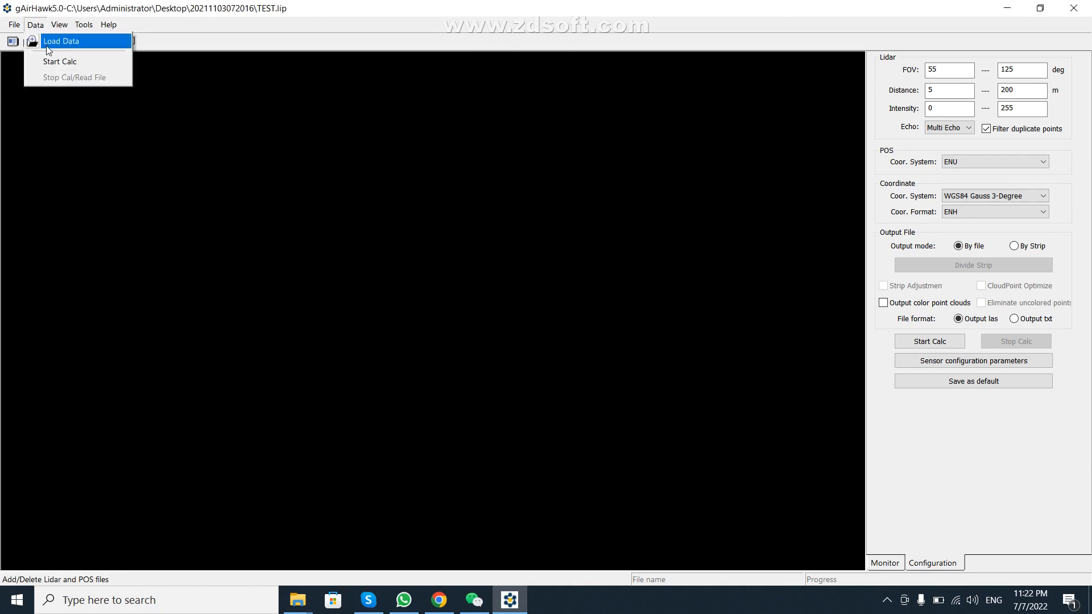
{"action": "left_click", "coordinate": [47, 45]}
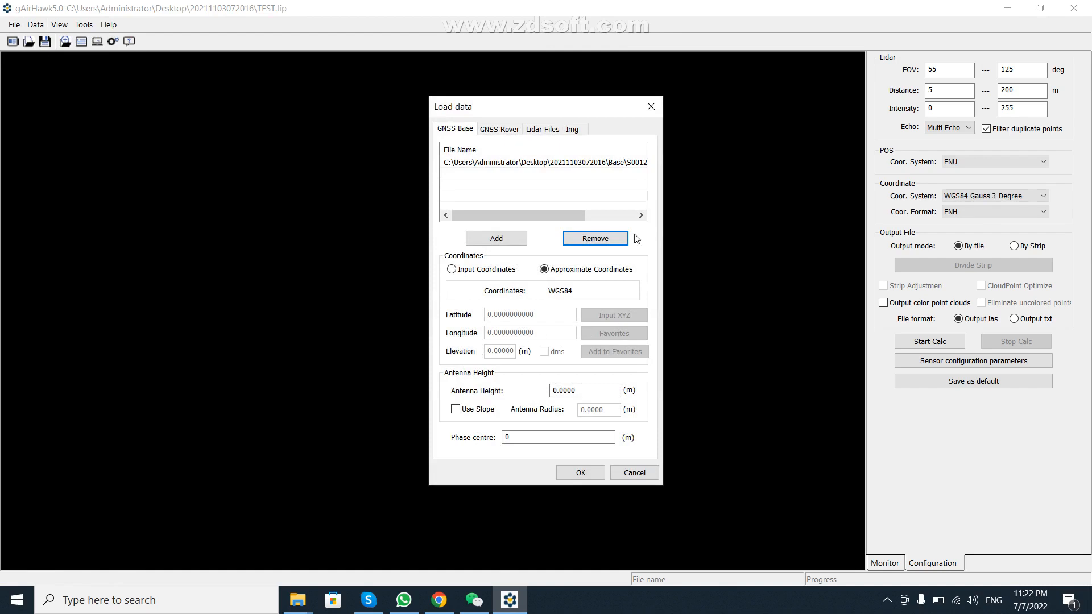
{"action": "left_click", "coordinate": [500, 130]}
{"action": "left_click", "coordinate": [548, 132]}
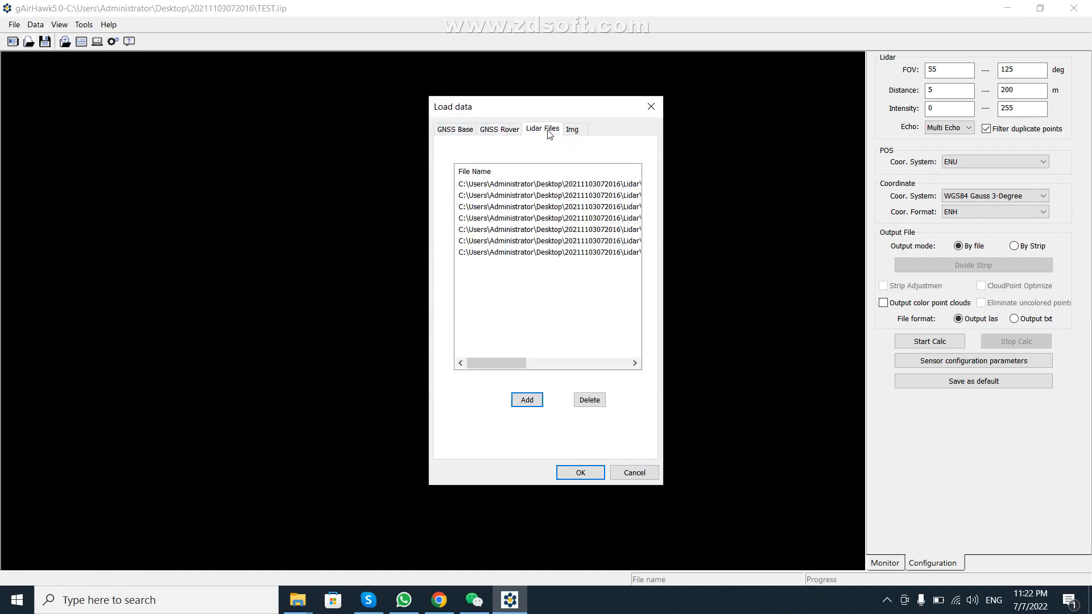
{"action": "left_click", "coordinate": [572, 130]}
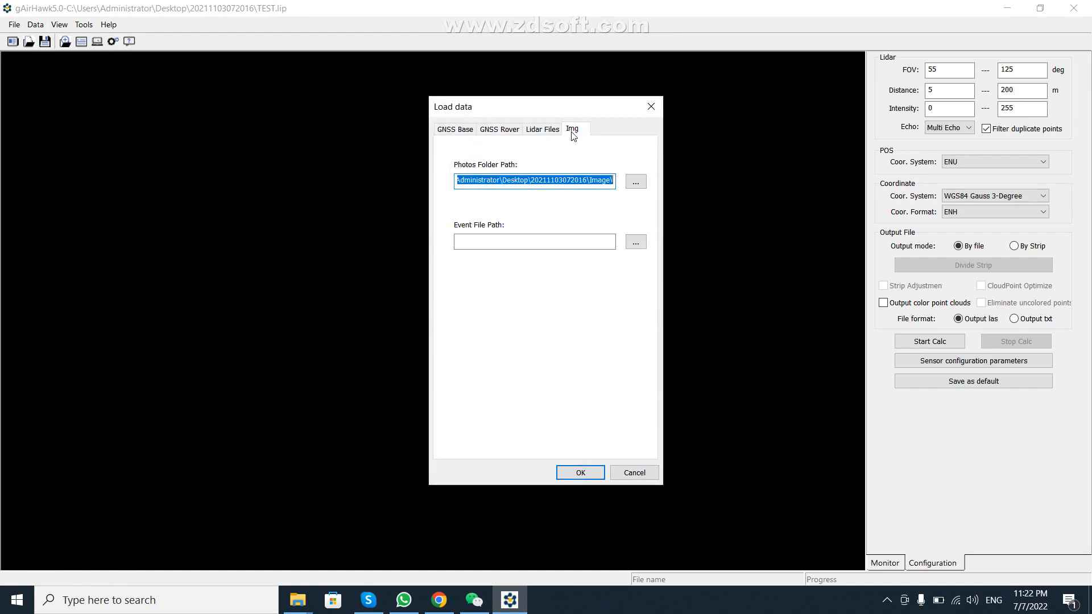
{"action": "left_click", "coordinate": [460, 130]}
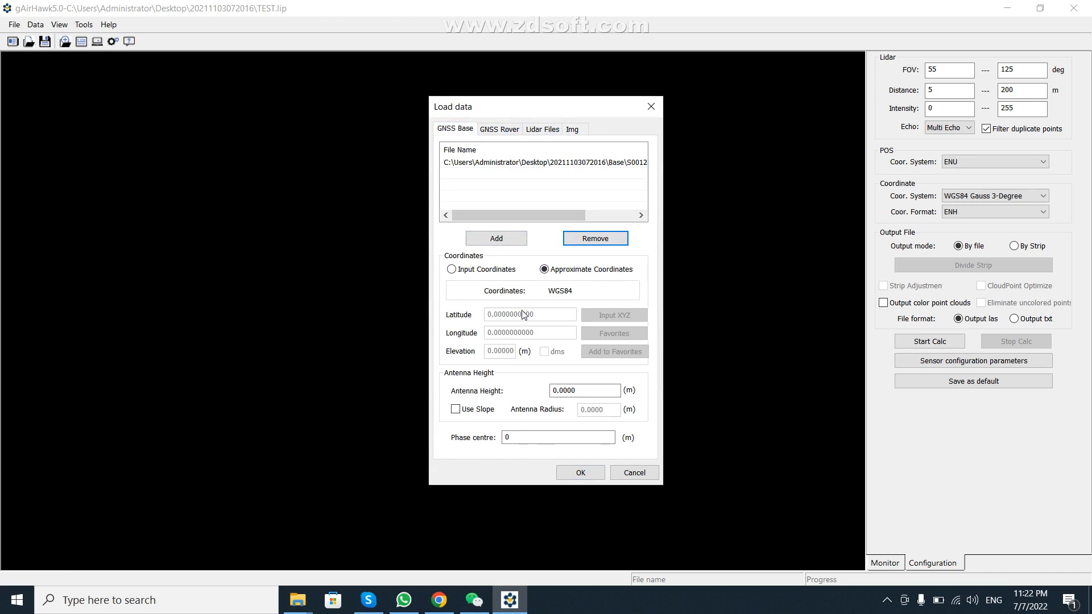
Switch the GNSS base station to Input Coordinates, highlight its latitude and longitude values, and accept the data loading settings.
{"action": "left_click", "coordinate": [451, 269]}
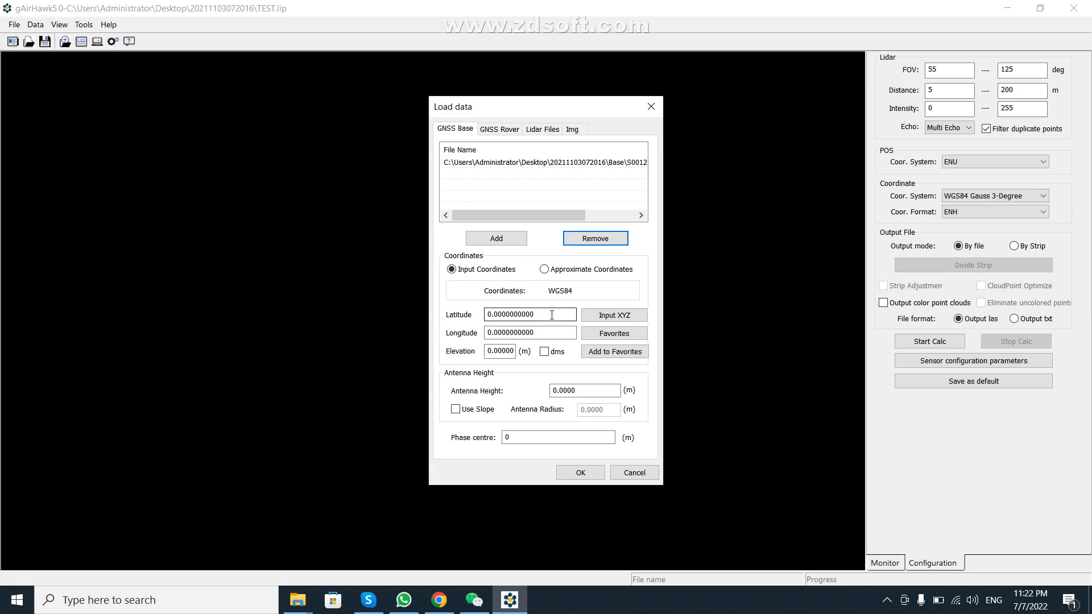
{"action": "left_click_drag", "start_coordinate": [552, 314], "coordinate": [479, 315]}
{"action": "left_click_drag", "start_coordinate": [542, 336], "coordinate": [480, 334]}
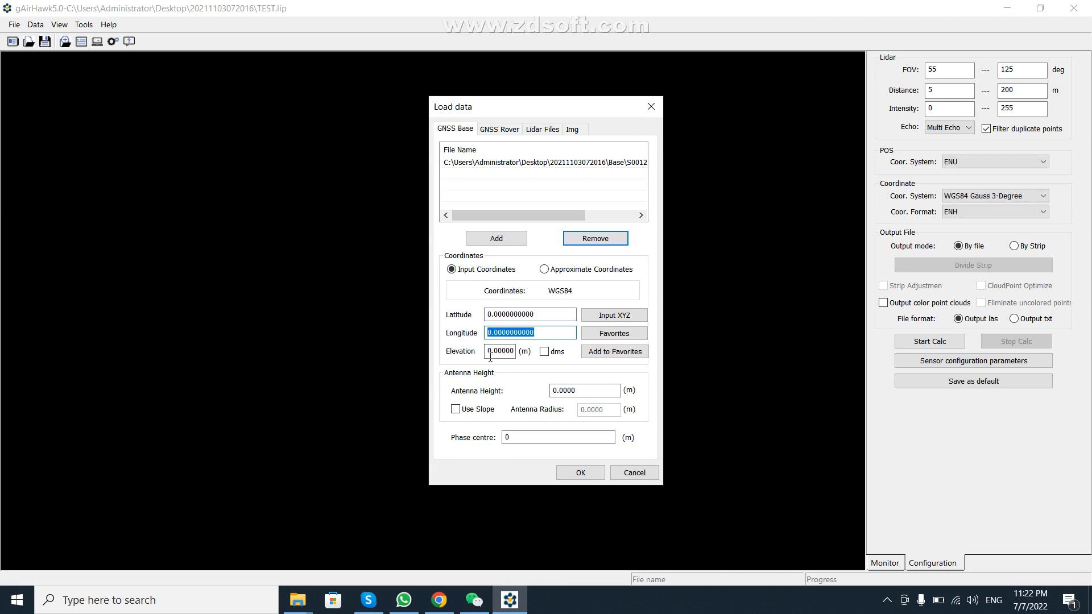
{"action": "left_click", "coordinate": [580, 474]}
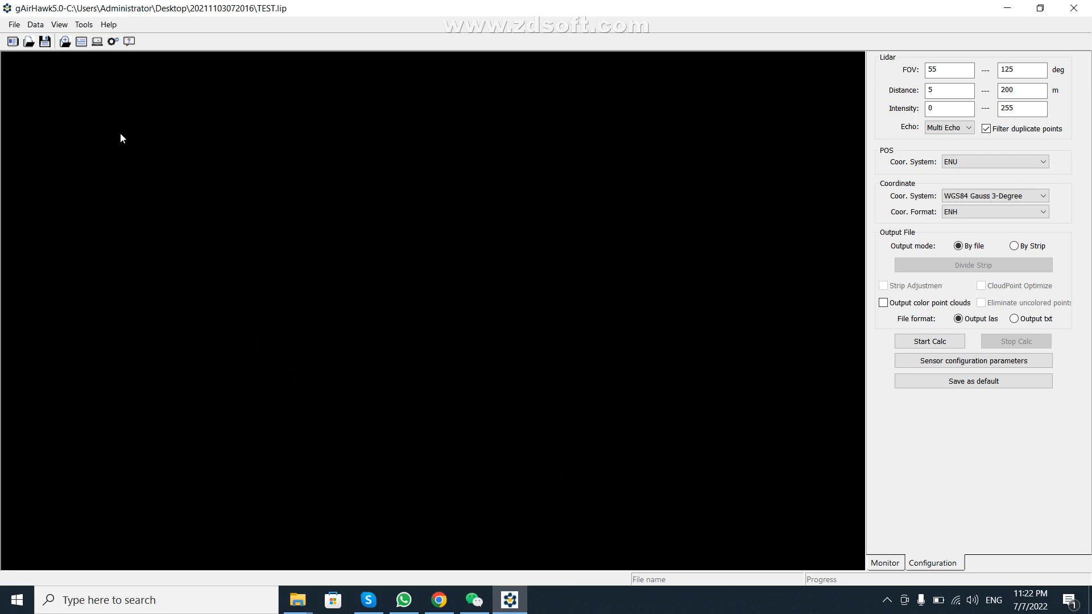
Set the GNSS base station in the project's data loading settings to Approximate Coordinates and accept.
{"action": "left_click", "coordinate": [35, 25]}
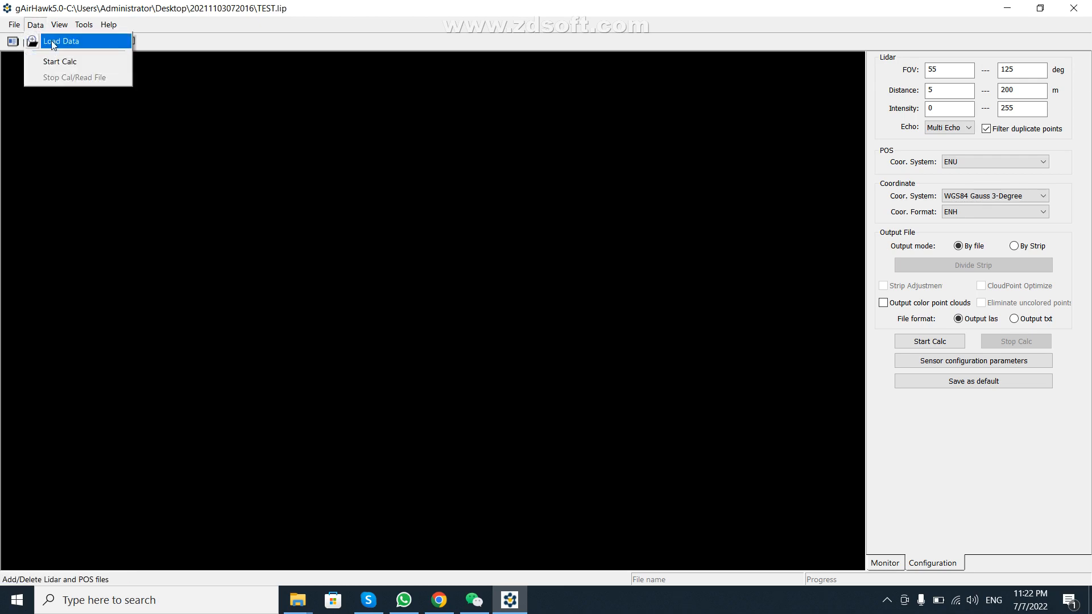
{"action": "left_click", "coordinate": [52, 41]}
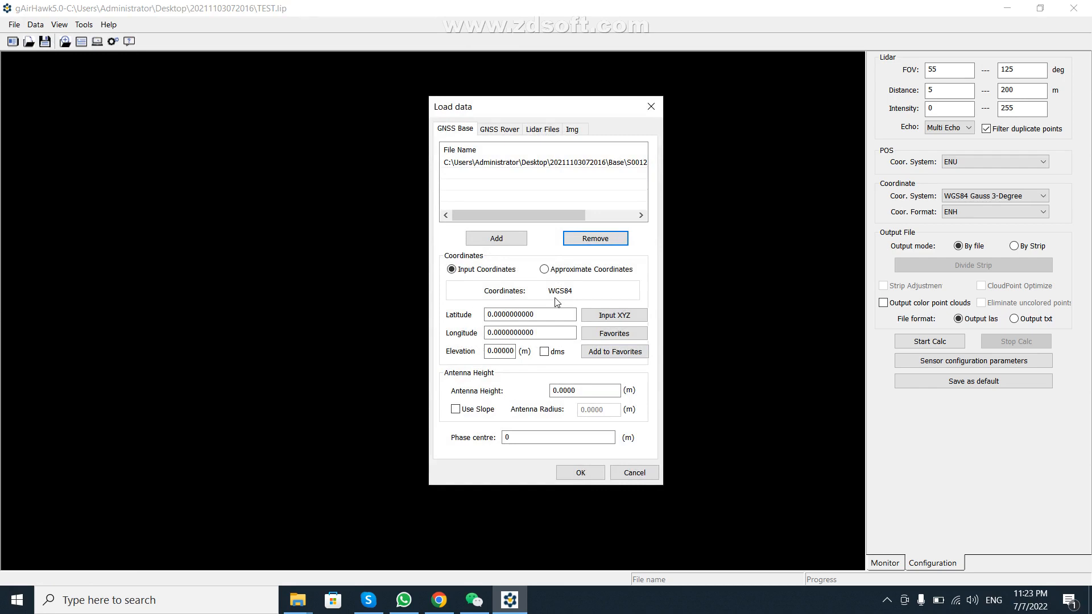
{"action": "left_click", "coordinate": [544, 269]}
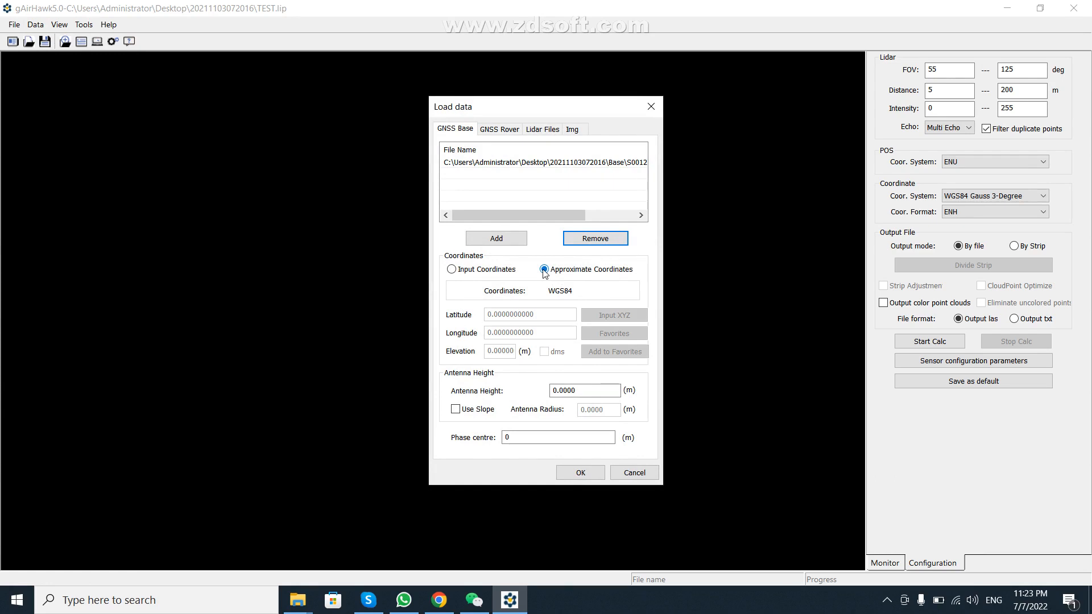
{"action": "left_click", "coordinate": [581, 473]}
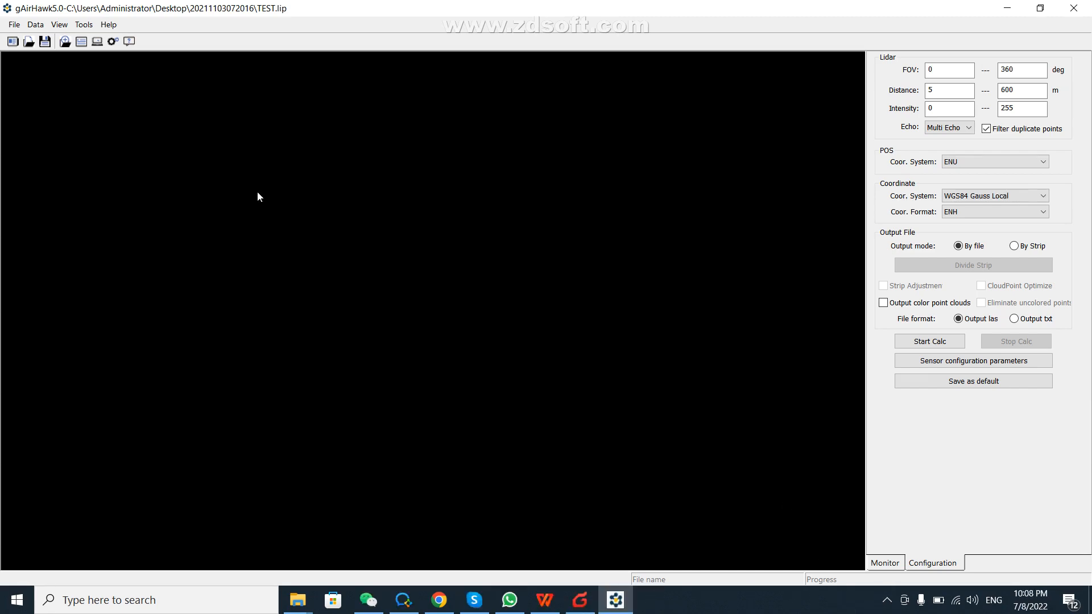
Create a new coordinate system named WGS 84 in the coordinate system conversion tool and close the tool.
{"action": "left_click", "coordinate": [84, 25]}
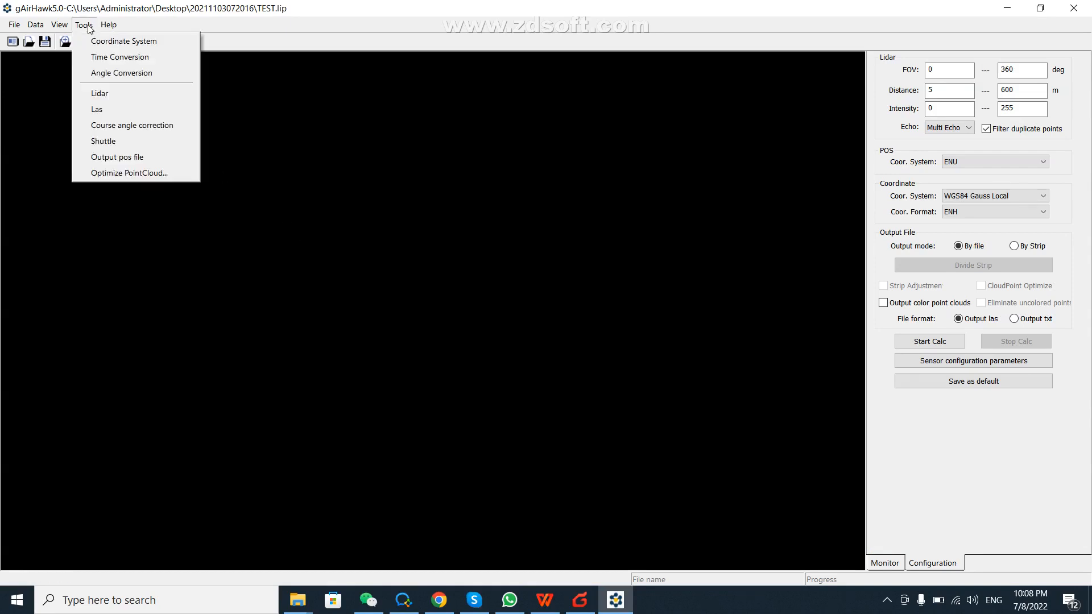
{"action": "left_click", "coordinate": [122, 41]}
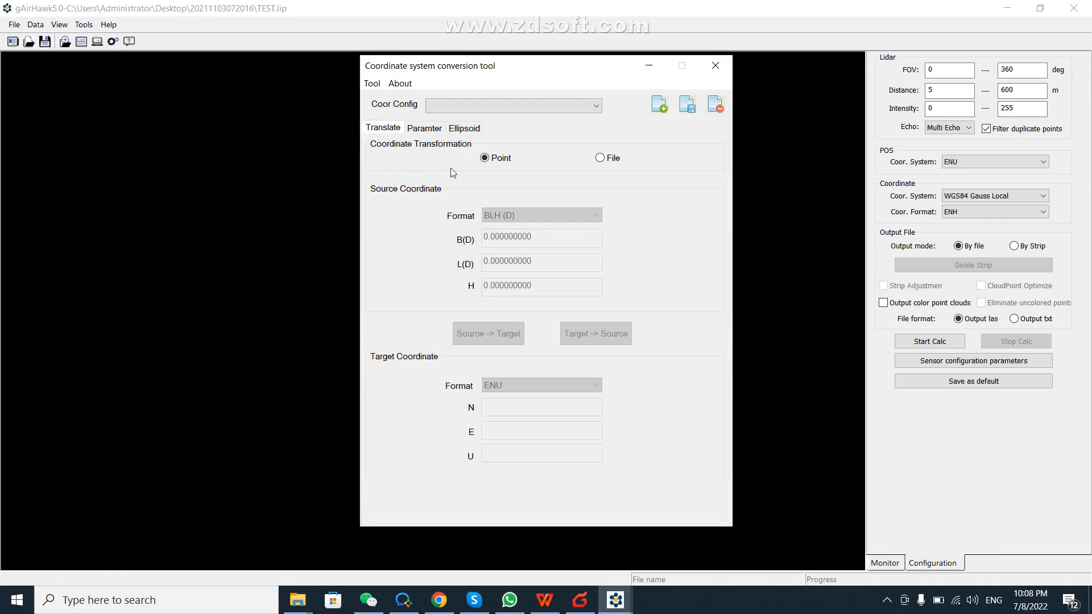
{"action": "left_click", "coordinate": [465, 129]}
{"action": "left_click", "coordinate": [589, 107]}
{"action": "left_click", "coordinate": [580, 117]}
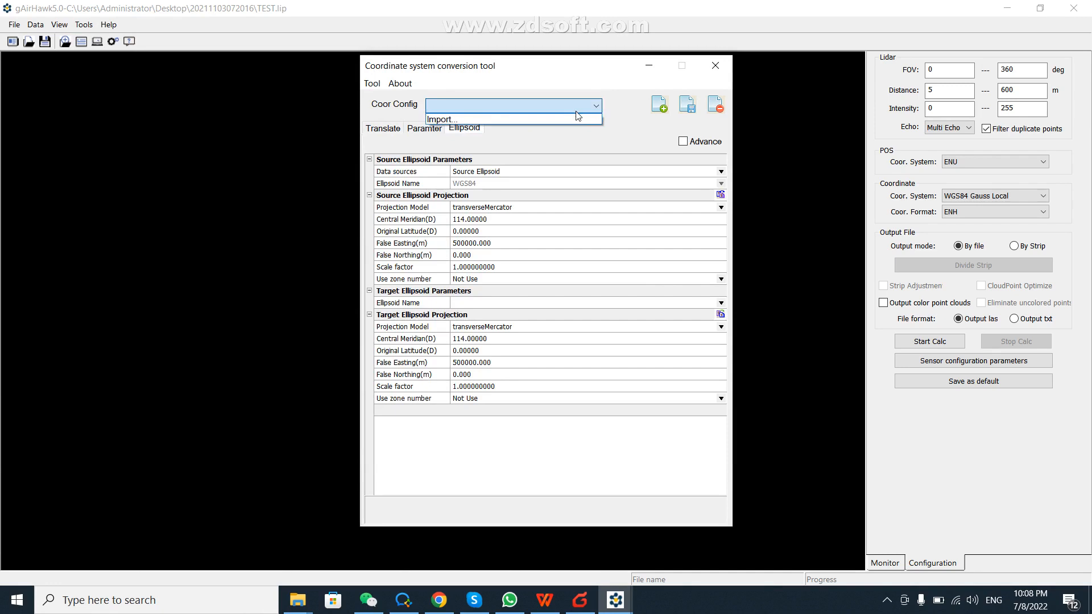
{"action": "left_click", "coordinate": [660, 107]}
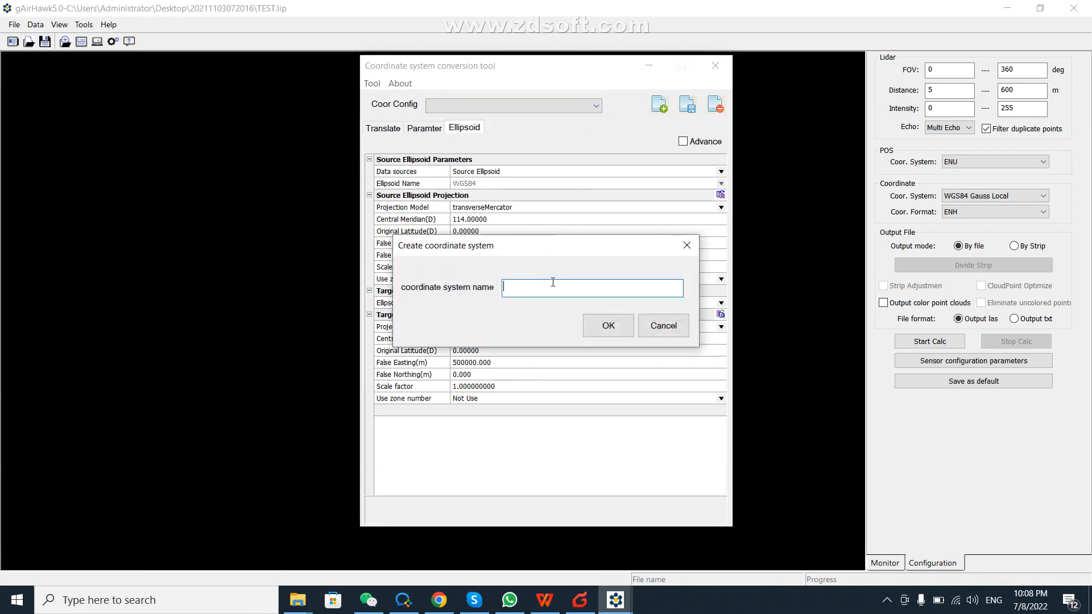
{"action": "type", "text": "WGS"}
{"action": "type", "text": "84"}
{"action": "left_click", "coordinate": [607, 326]}
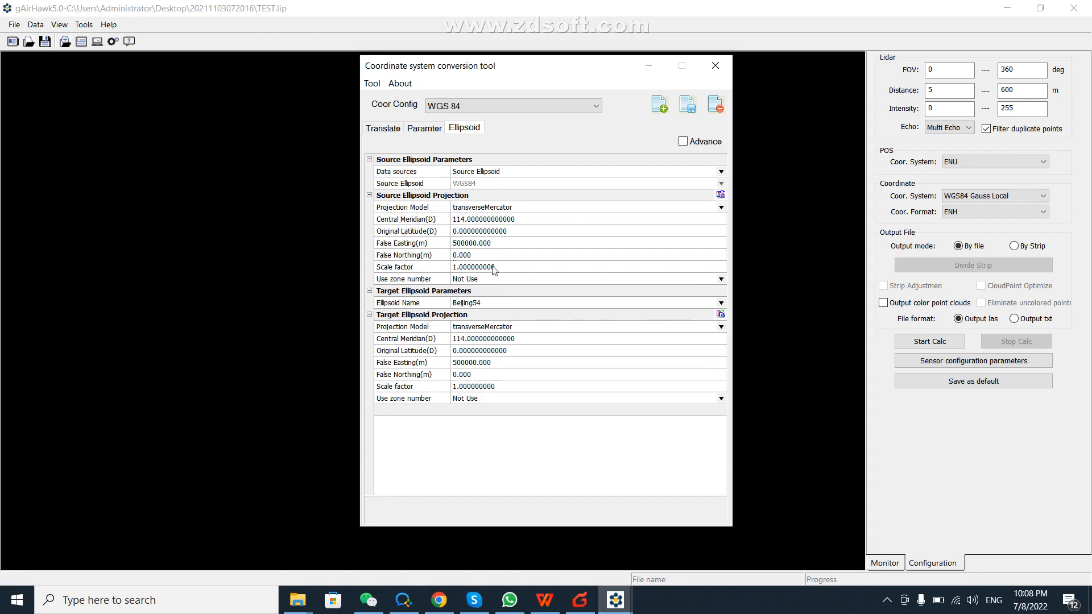
{"action": "left_click", "coordinate": [715, 67]}
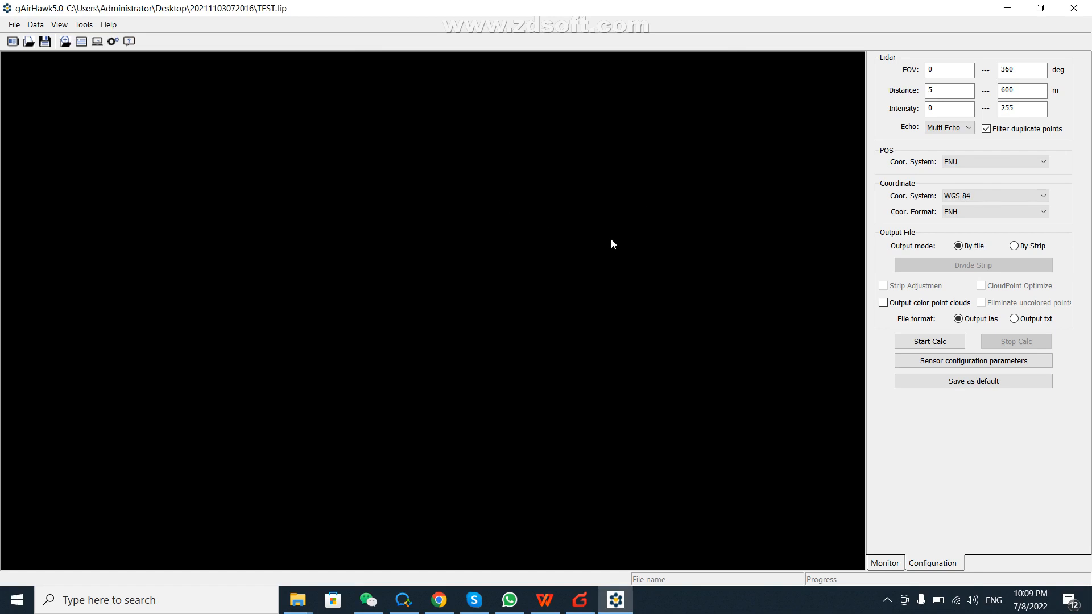
Try WGS84 Gauss 6-Degree, WGS84 Gauss 3-Degree and WGS84 UTM as the output coordinate system.
{"action": "left_click", "coordinate": [1039, 196]}
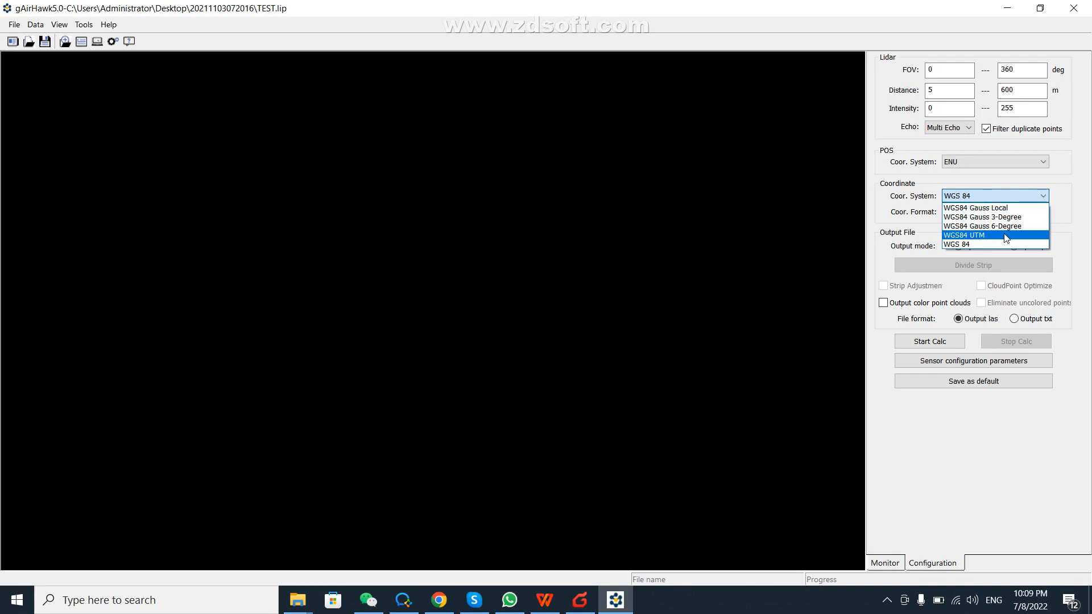
{"action": "left_click", "coordinate": [1004, 226]}
{"action": "left_click", "coordinate": [1024, 196]}
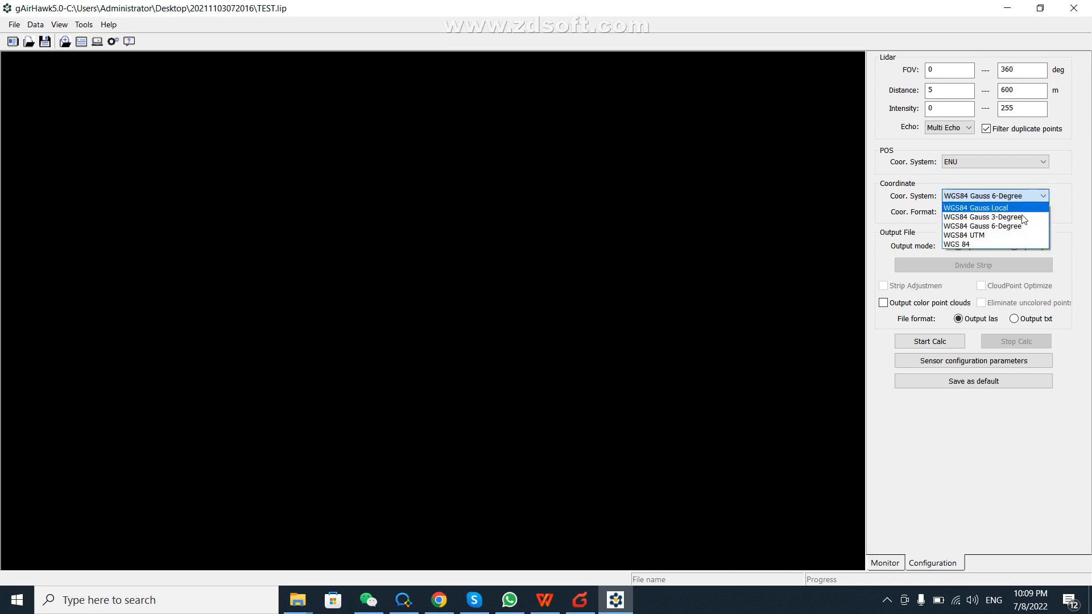
{"action": "left_click", "coordinate": [993, 234]}
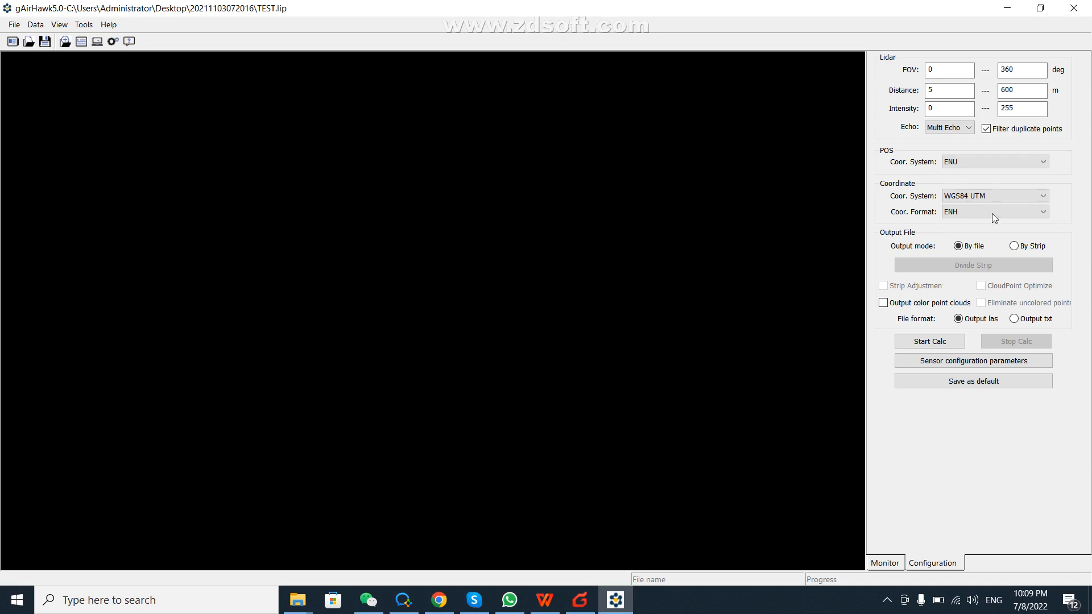
{"action": "left_click", "coordinate": [1001, 195]}
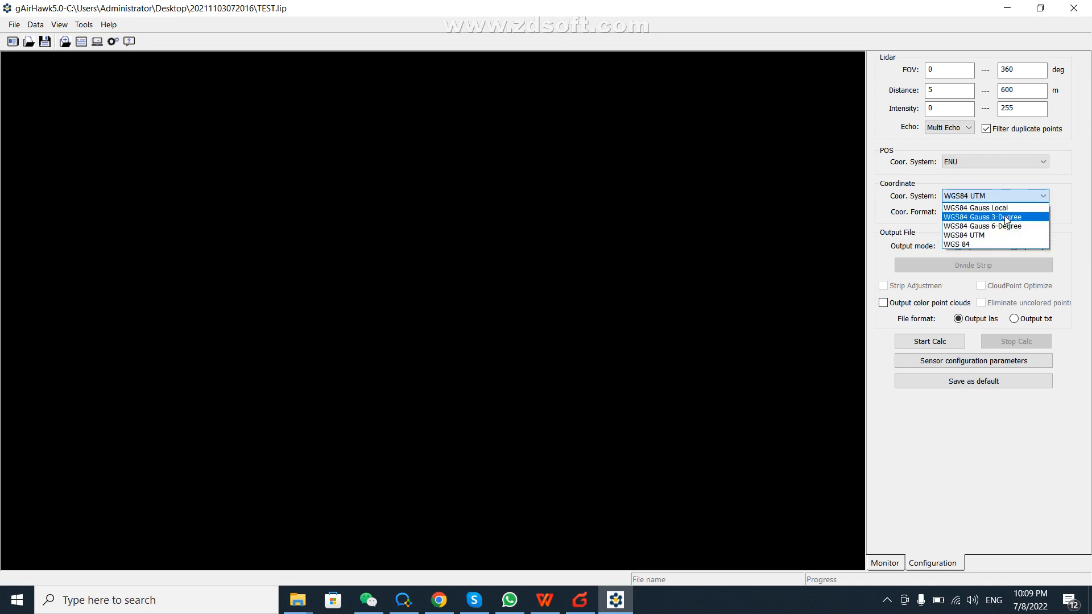
{"action": "left_click", "coordinate": [1005, 217]}
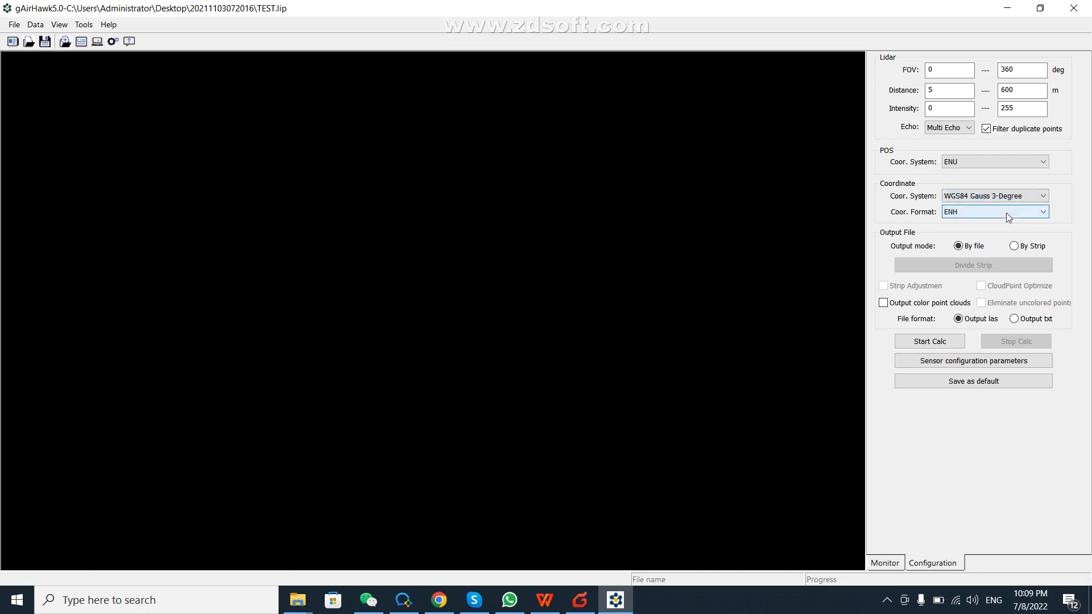
{"action": "left_click", "coordinate": [1043, 198]}
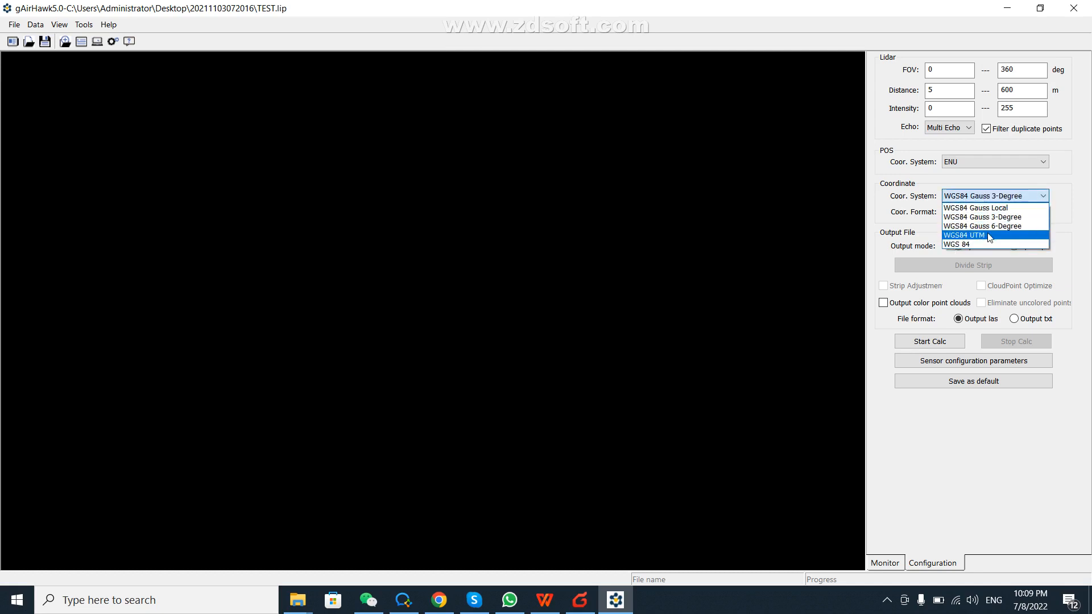
{"action": "left_click", "coordinate": [990, 238]}
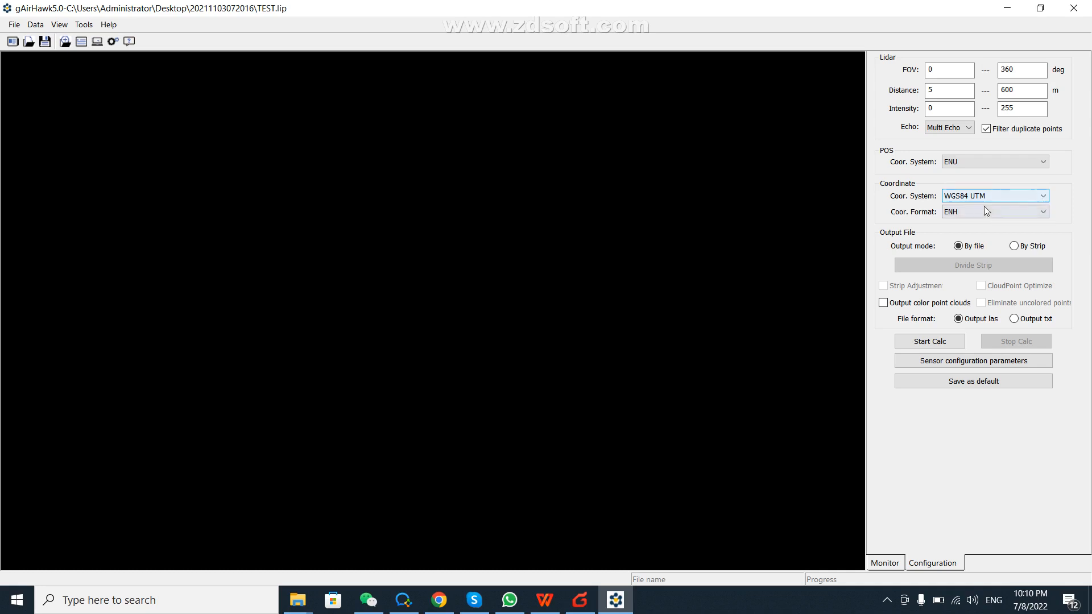
Set the output coordinate system to WGS84 Gauss 3-Degree.
{"action": "left_click", "coordinate": [1041, 196]}
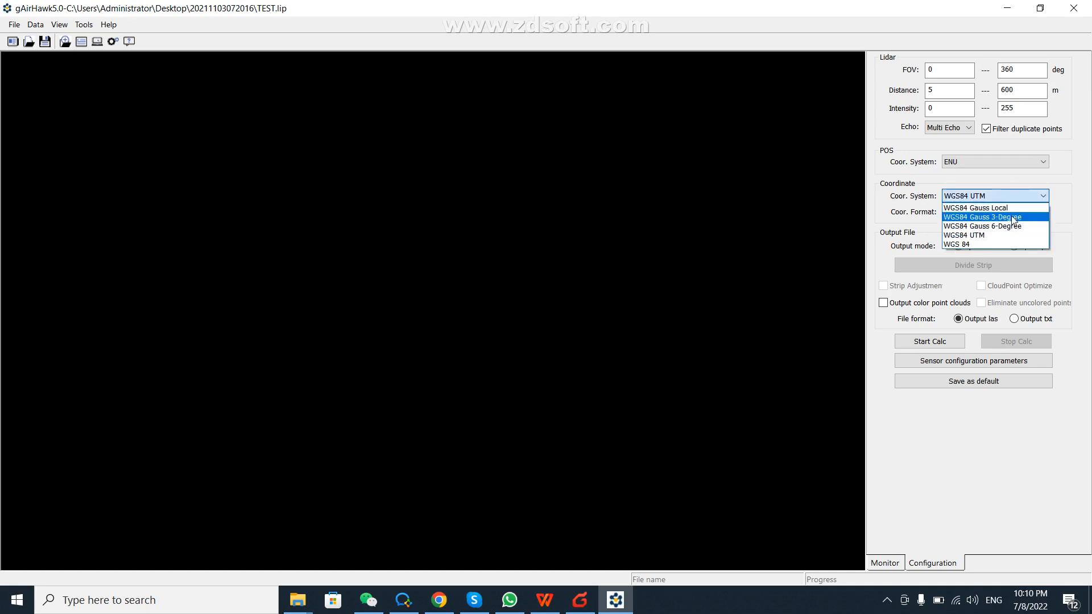
{"action": "left_click", "coordinate": [1017, 217]}
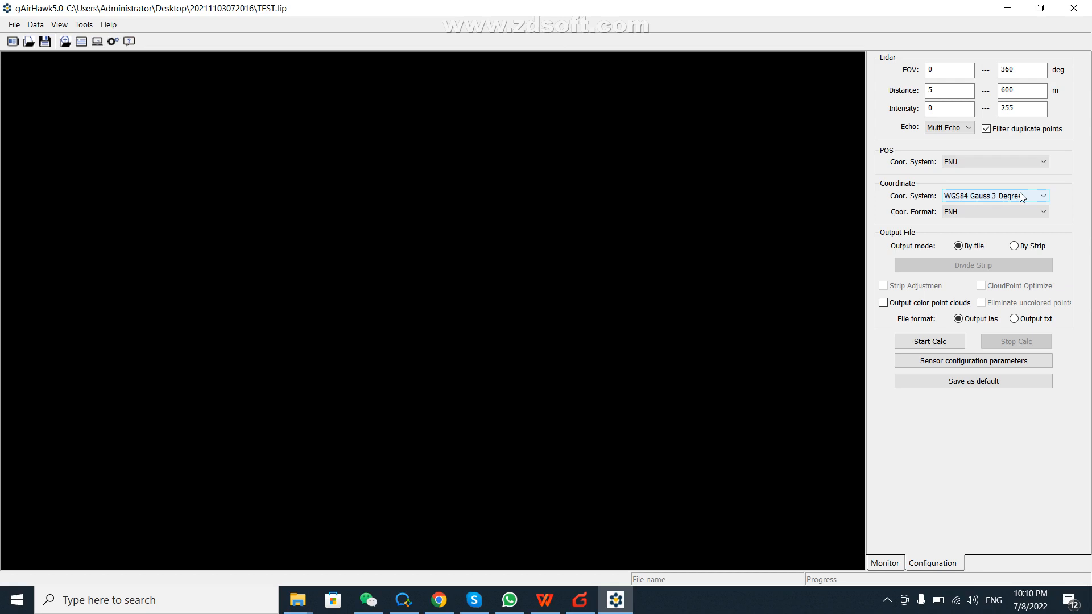
{"action": "left_click", "coordinate": [1039, 197]}
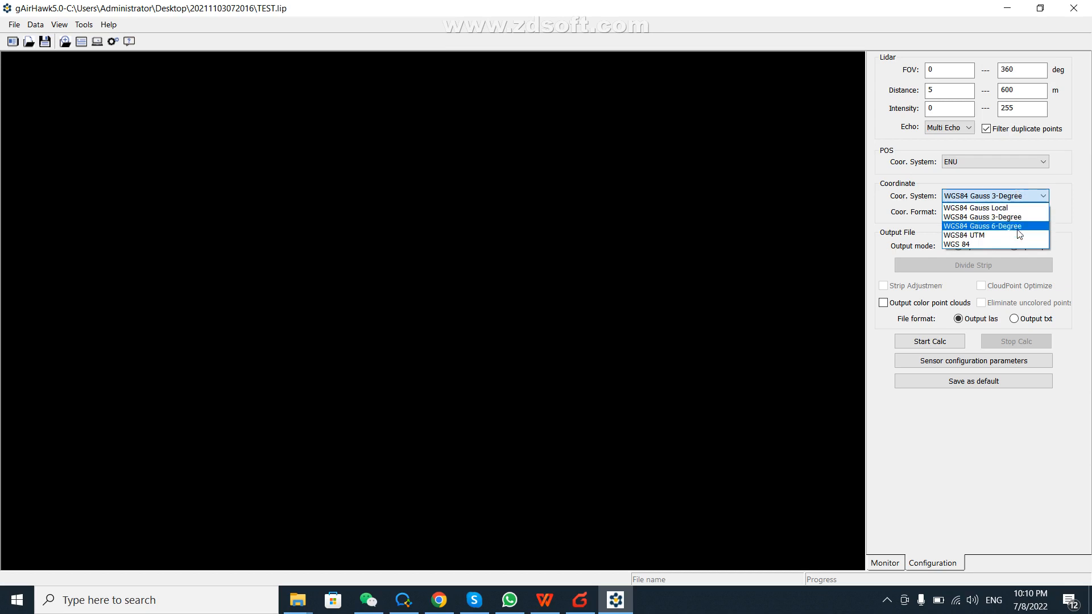
{"action": "left_click", "coordinate": [1066, 204]}
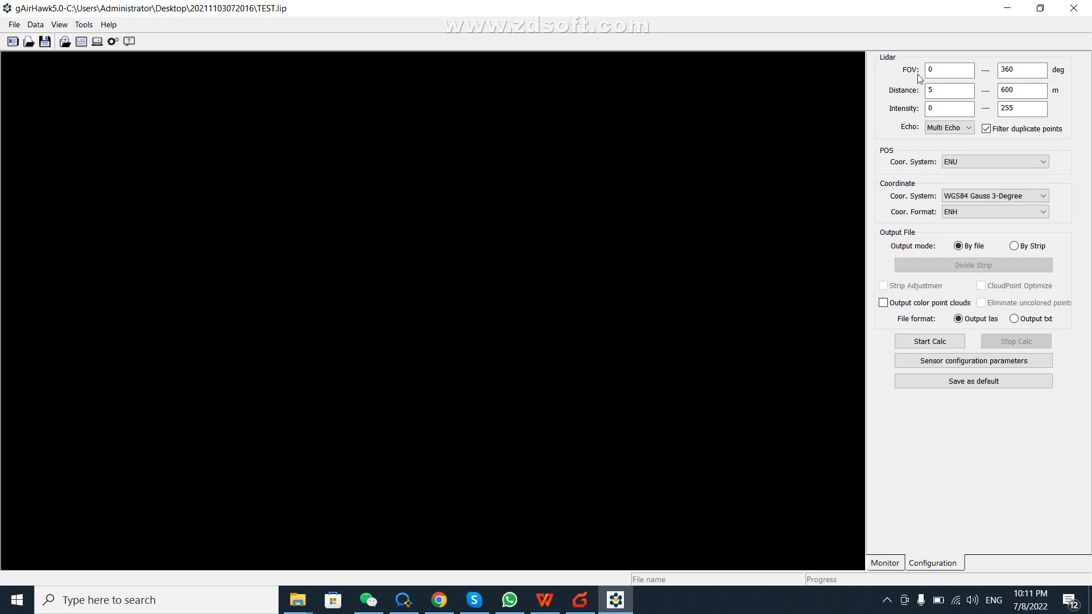
Set the LiDAR FOV range to 45 to 135 degrees.
{"action": "left_click", "coordinate": [946, 75]}
{"action": "left_click", "coordinate": [947, 73]}
{"action": "type", "text": "55"}
{"action": "left_click", "coordinate": [1019, 66]}
{"action": "key", "text": "BackSpace"}
{"action": "key", "text": "BackSpace"}
{"action": "key", "text": "BackSpace"}
{"action": "type", "text": "5"}
{"action": "left_click", "coordinate": [954, 73]}
{"action": "key", "text": "BackSpace"}
{"action": "key", "text": "BackSpace"}
{"action": "type", "text": "4"}
{"action": "left_click", "coordinate": [1007, 70]}
{"action": "key", "text": "BackSpace"}
{"action": "type", "text": "3"}
{"action": "left_click", "coordinate": [1042, 69]}
Set the maximum LiDAR distance to 200 m and review the echo and POS coordinate system options.
{"action": "left_click", "coordinate": [953, 90]}
{"action": "left_click", "coordinate": [1006, 92]}
{"action": "key", "text": "BackSpace"}
{"action": "type", "text": "2"}
{"action": "left_click", "coordinate": [945, 111]}
{"action": "left_click", "coordinate": [969, 130]}
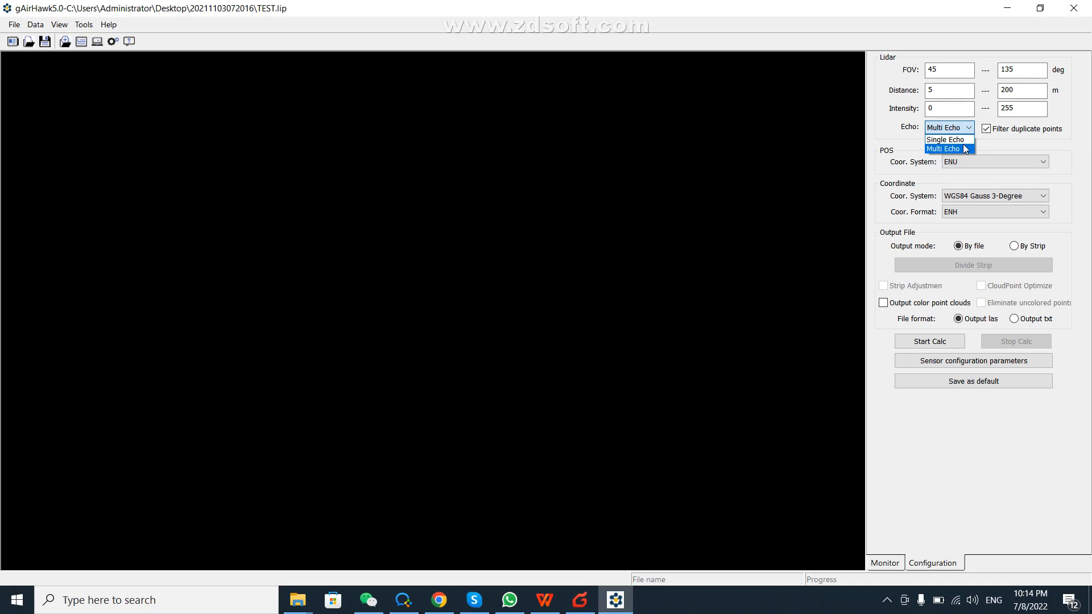
{"action": "left_click", "coordinate": [995, 138]}
{"action": "left_click", "coordinate": [1005, 131]}
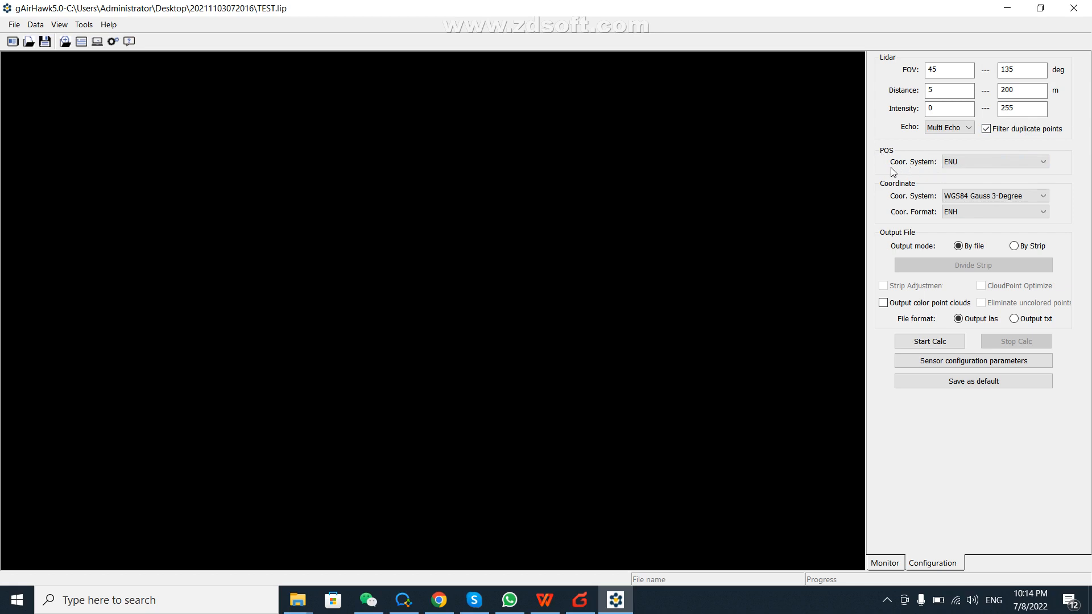
{"action": "left_click", "coordinate": [1044, 163]}
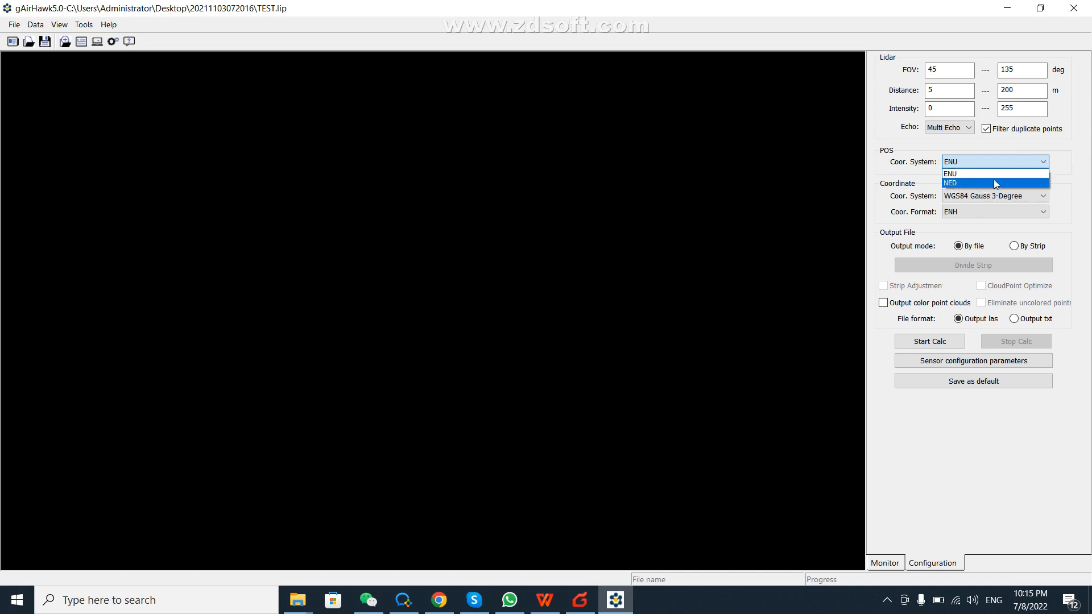
{"action": "left_click", "coordinate": [1019, 163]}
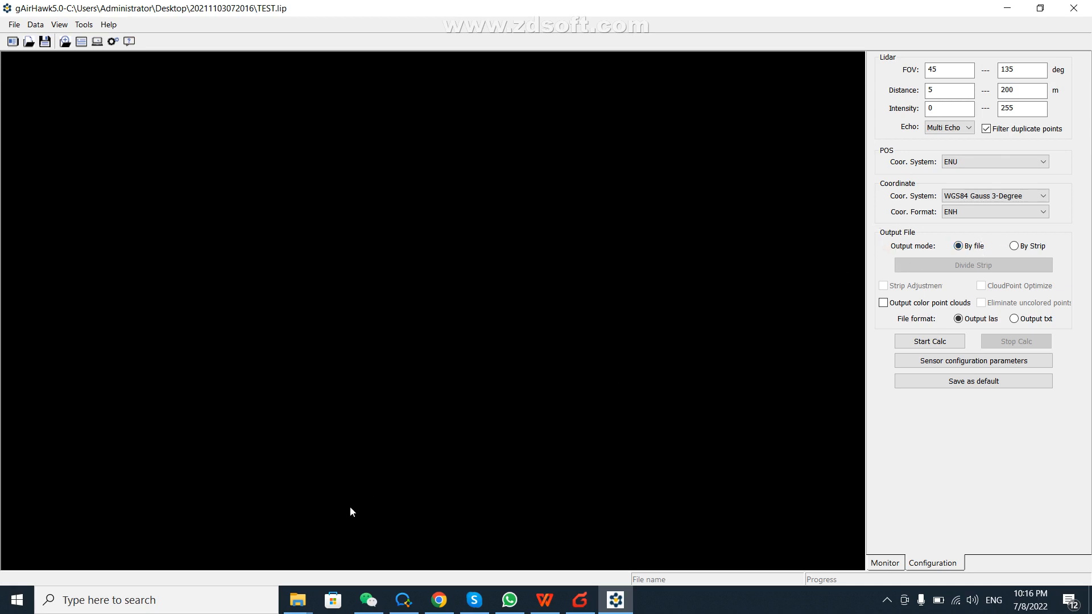
{"action": "left_click", "coordinate": [298, 600]}
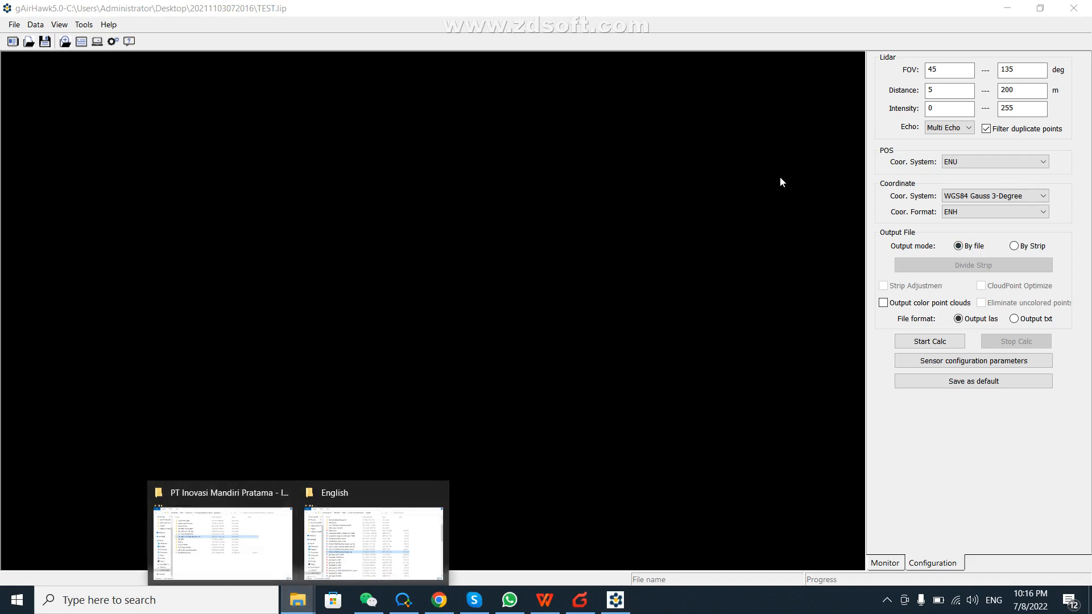
{"action": "left_click", "coordinate": [1011, 24]}
{"action": "left_click", "coordinate": [1008, 9]}
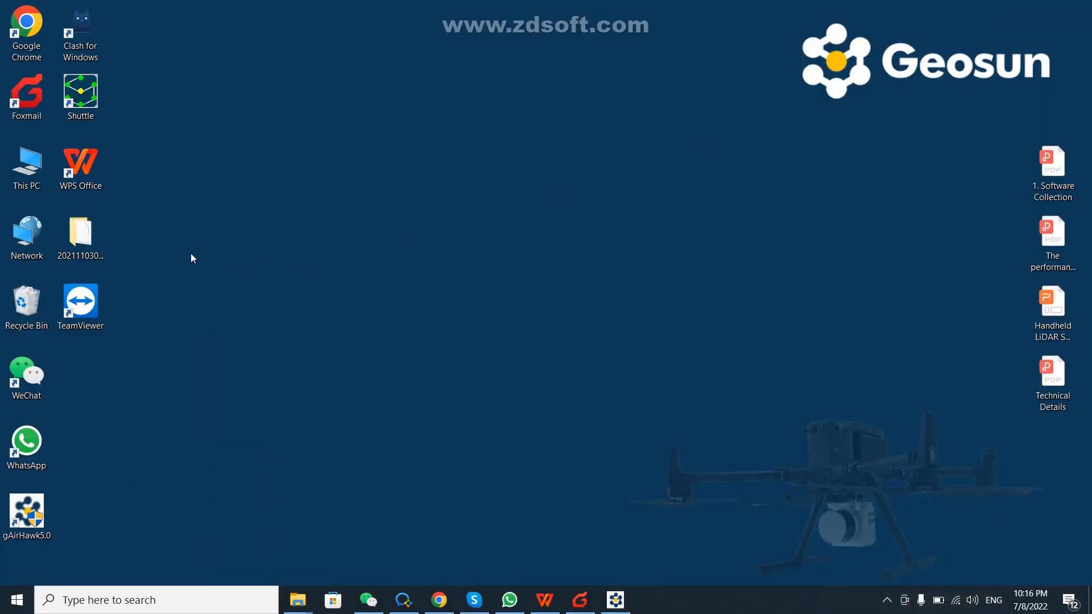
{"action": "double_click", "coordinate": [79, 241]}
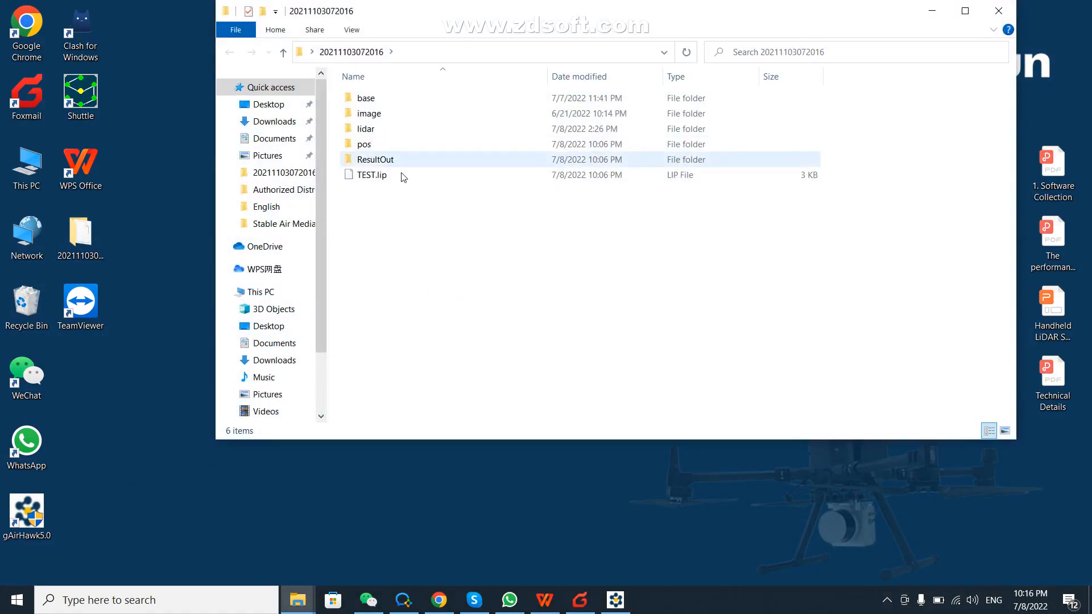
{"action": "double_click", "coordinate": [377, 130]}
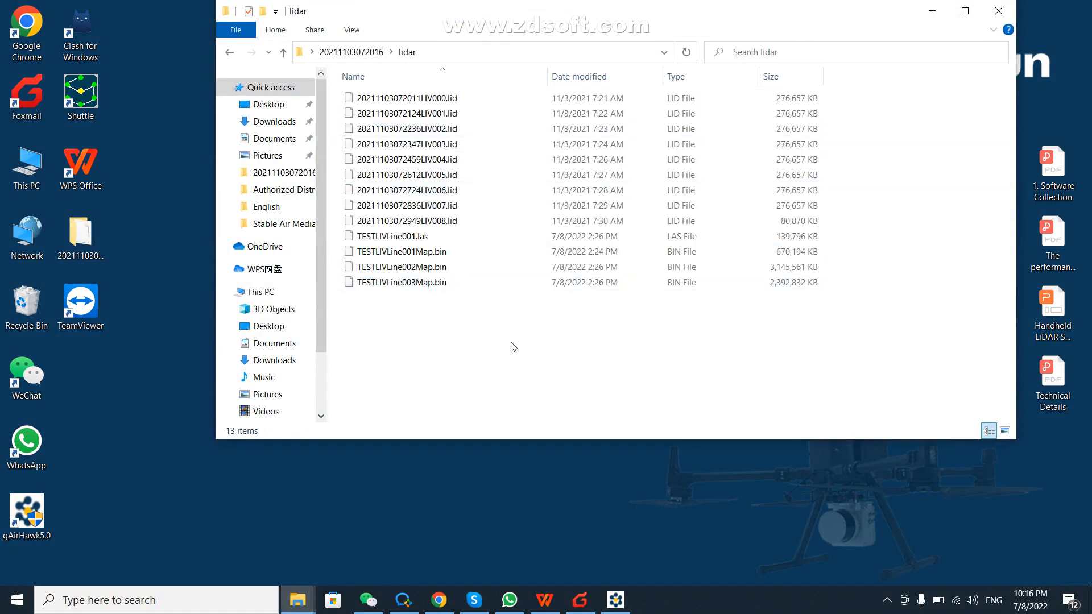
{"action": "left_click_drag", "start_coordinate": [514, 347], "coordinate": [401, 240]}
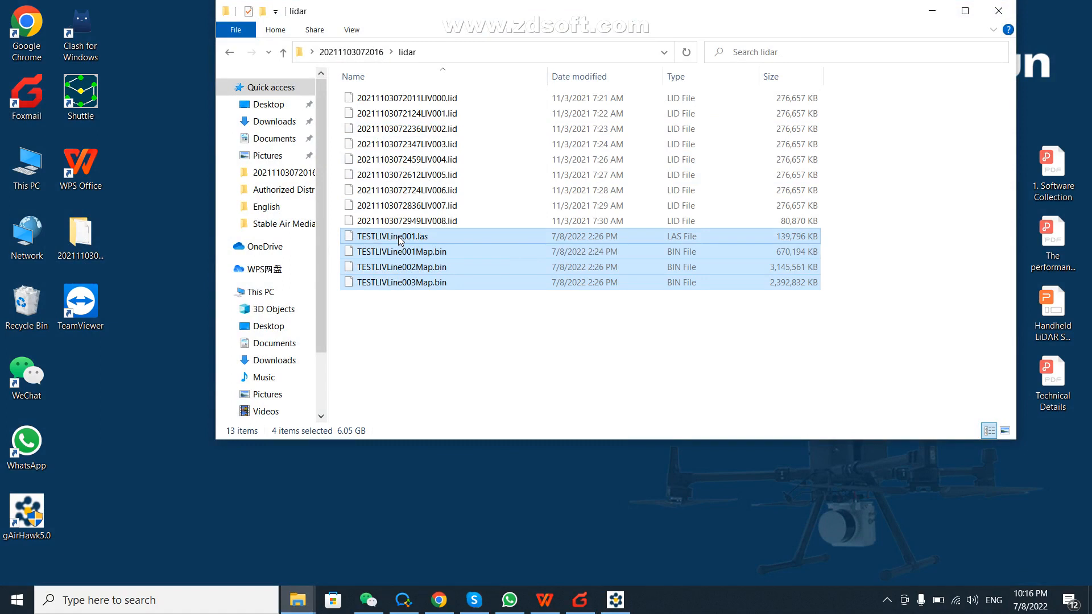
{"action": "key", "text": "Delete"}
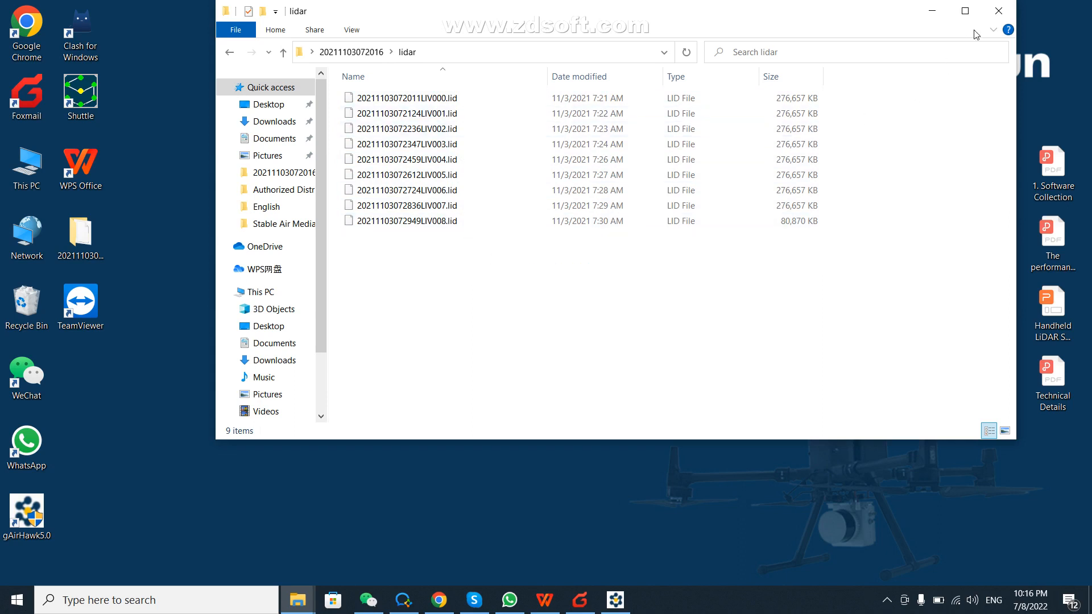
{"action": "left_click", "coordinate": [932, 11]}
{"action": "left_click", "coordinate": [615, 604]}
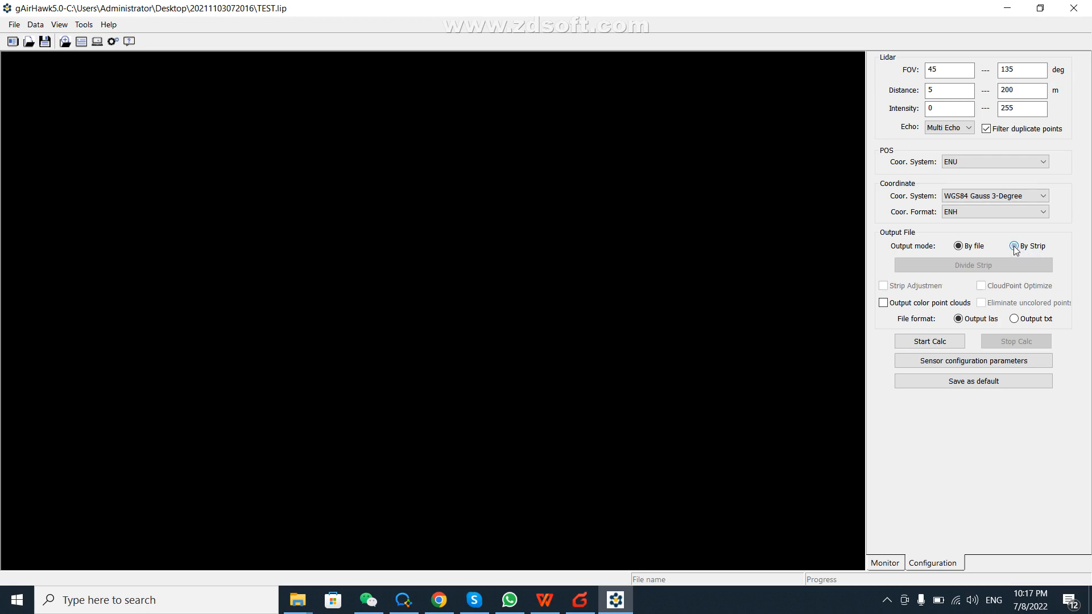
Switch the output mode to By Strip and manually mark the first strip on the upper flight line, west of the spur.
{"action": "left_click", "coordinate": [1015, 247]}
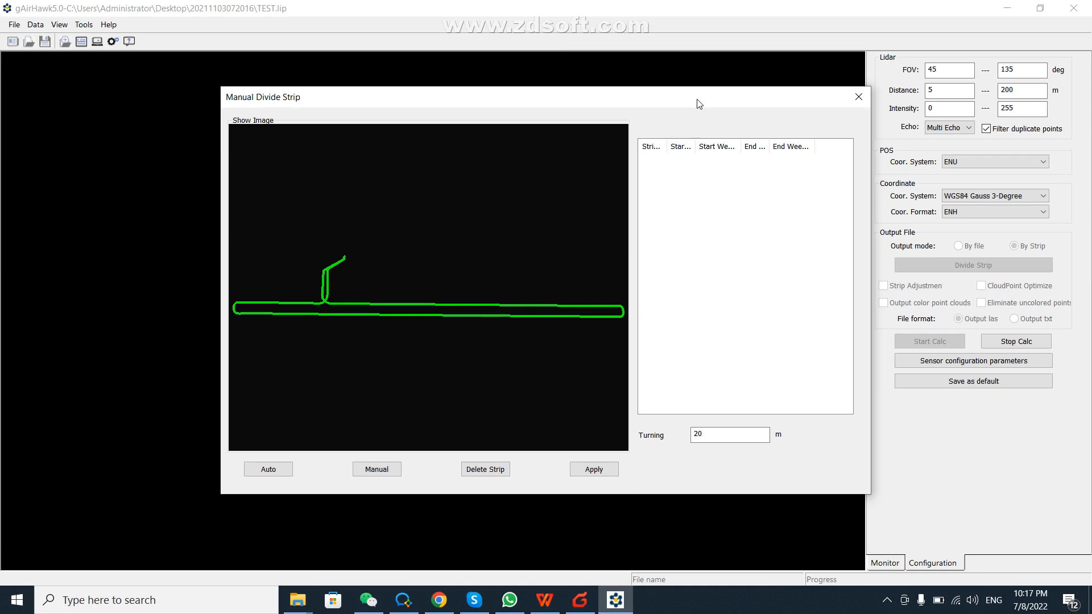
{"action": "left_click_drag", "start_coordinate": [715, 102], "coordinate": [626, 102]}
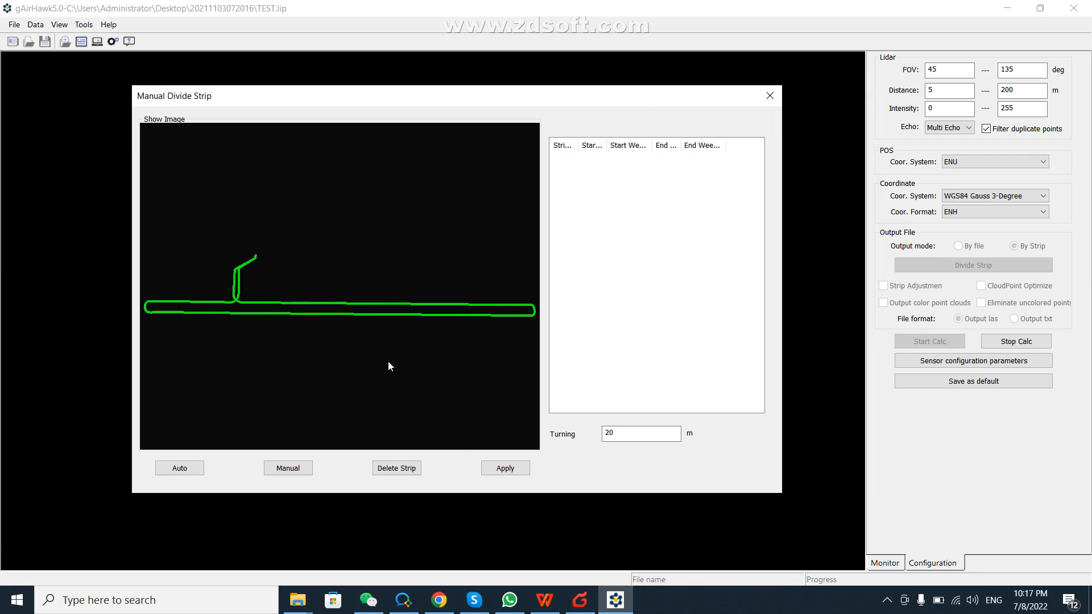
{"action": "left_click", "coordinate": [296, 470]}
{"action": "left_click", "coordinate": [150, 302]}
{"action": "left_click", "coordinate": [233, 306]}
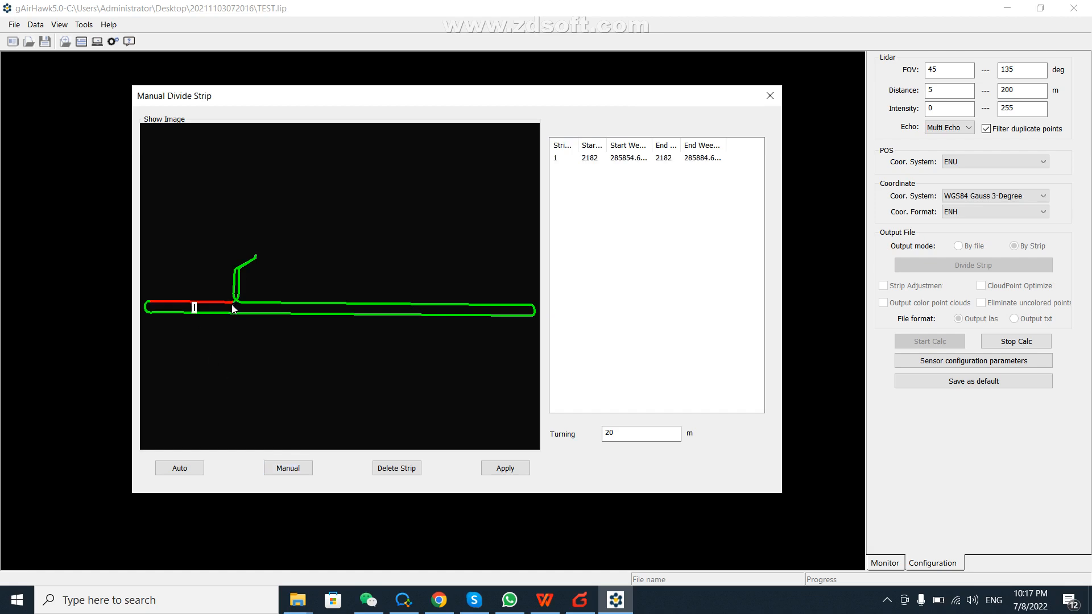
Mark two more strips, one along the whole lower flight line and one along the upper line east of the spur.
{"action": "left_click", "coordinate": [159, 314]}
{"action": "left_click", "coordinate": [528, 317]}
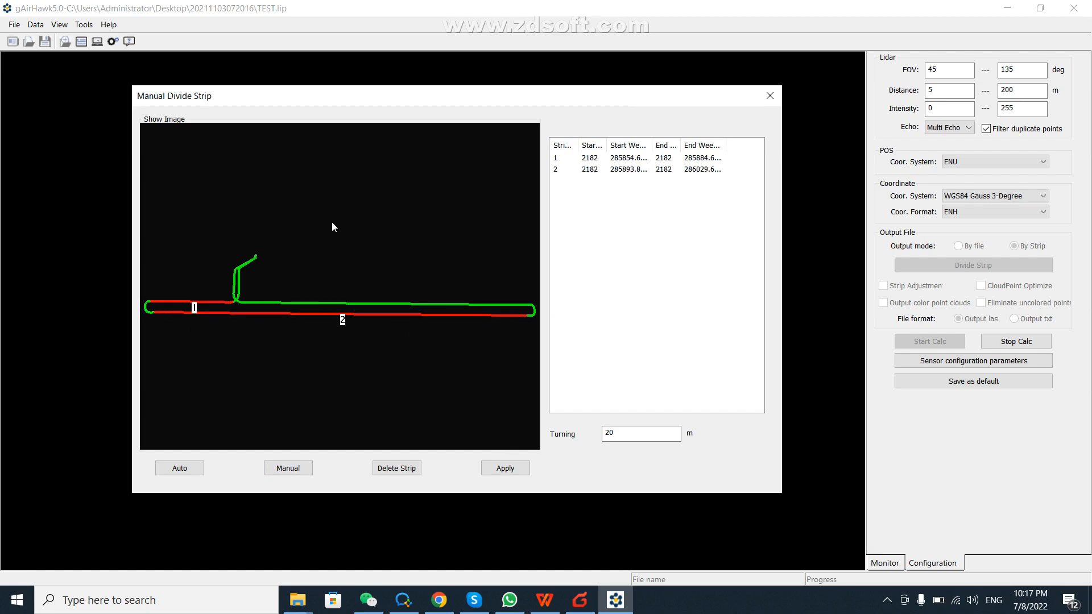
{"action": "left_click", "coordinate": [243, 307]}
{"action": "left_click", "coordinate": [533, 310]}
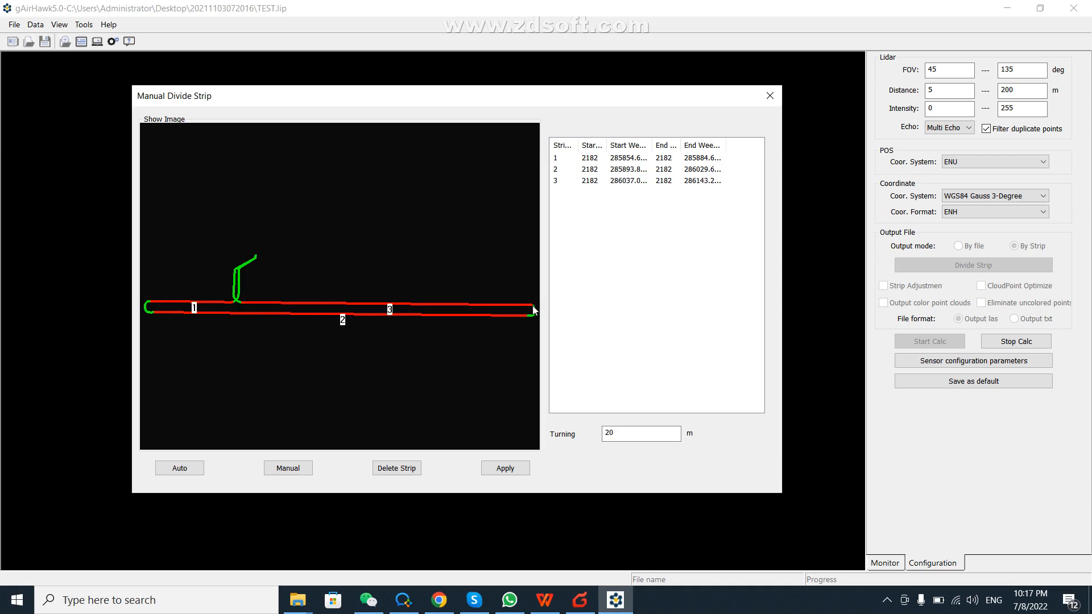
{"action": "left_click", "coordinate": [375, 363]}
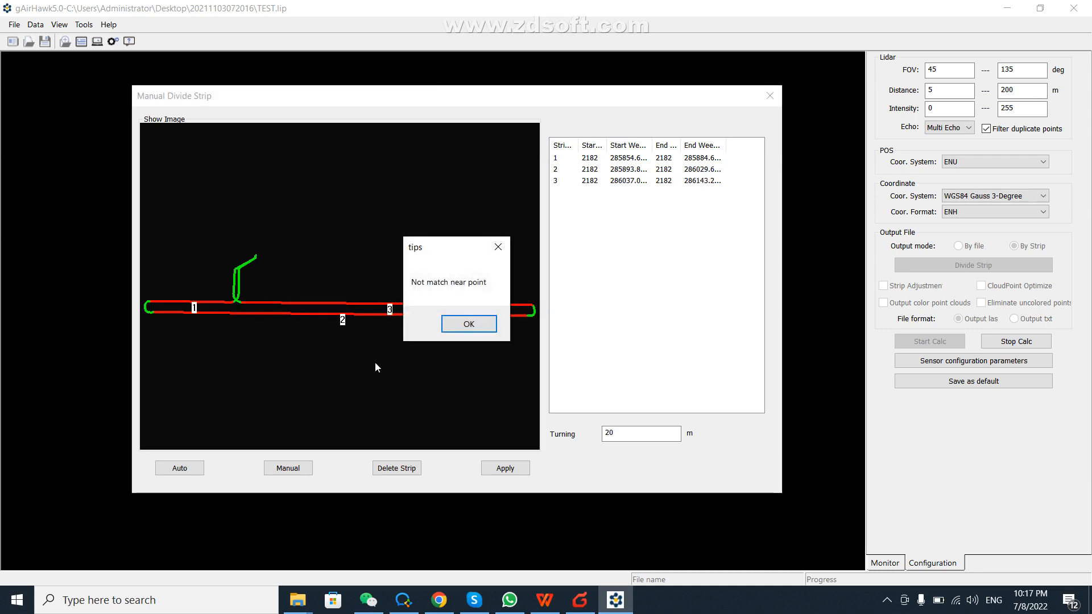
{"action": "left_click", "coordinate": [473, 324]}
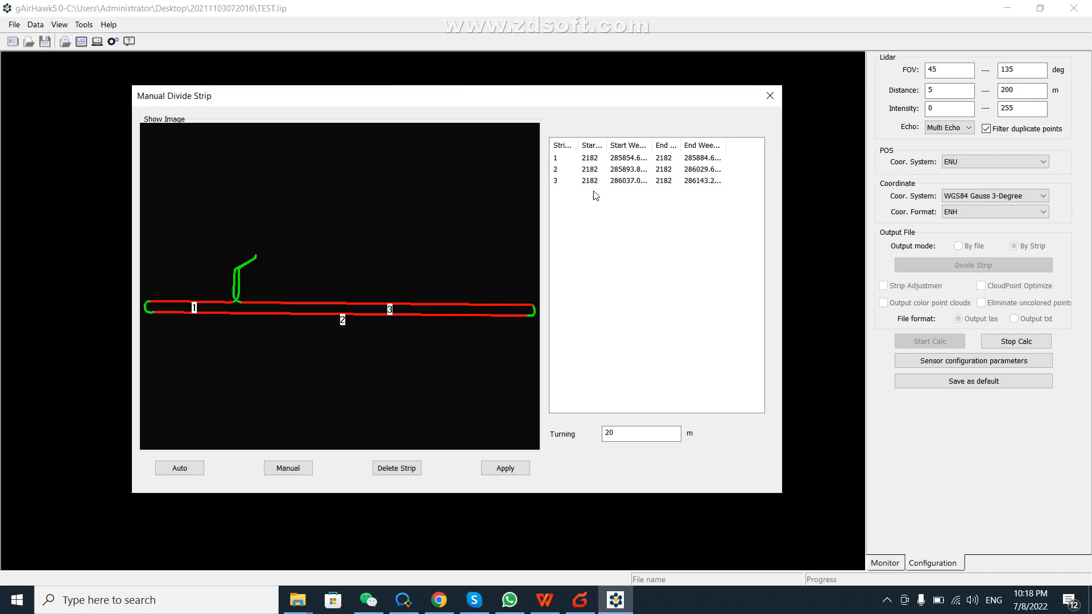
Delete all three manually marked strips from the Manual Divide Strip list.
{"action": "left_click", "coordinate": [588, 159]}
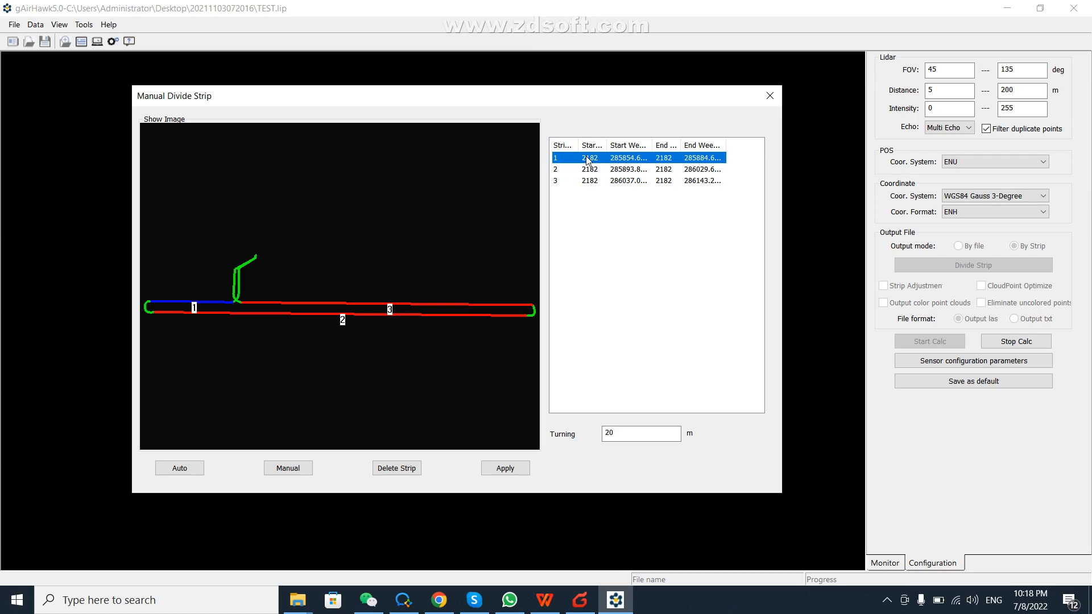
{"action": "left_click", "coordinate": [589, 182], "text": "shift"}
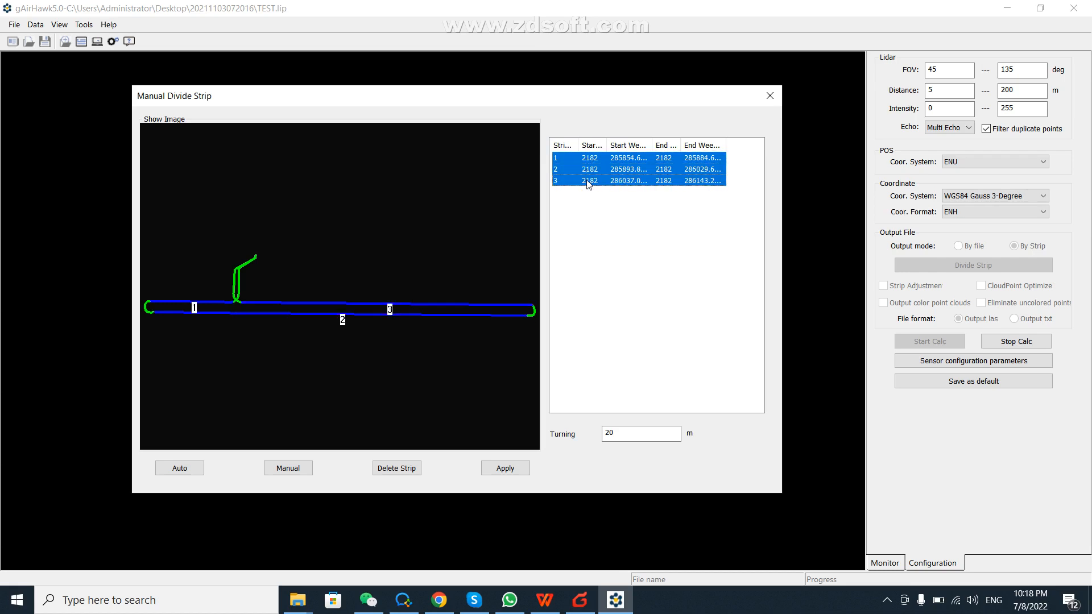
{"action": "left_click", "coordinate": [405, 471]}
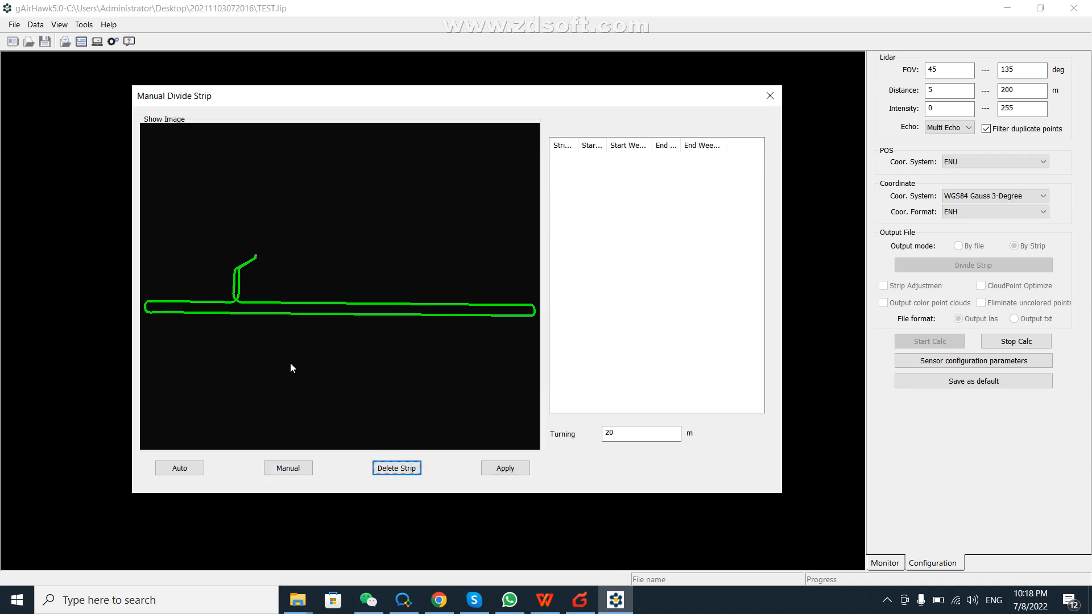
Mark three new strips: the upper flight line east of the spur, the whole lower line, and the upper line west of the spur.
{"action": "left_click", "coordinate": [239, 301]}
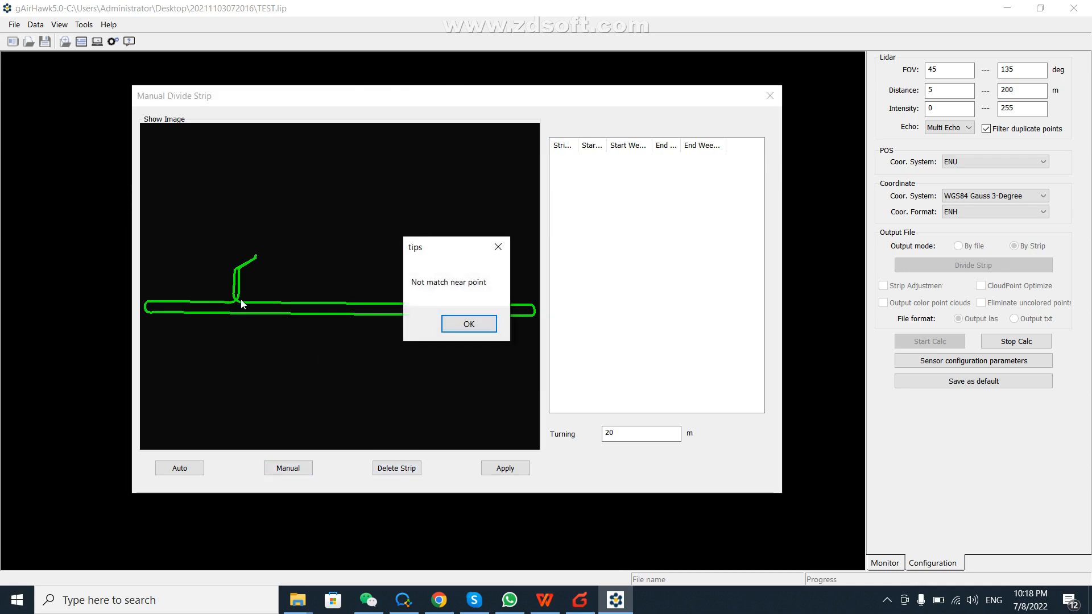
{"action": "left_click", "coordinate": [454, 322]}
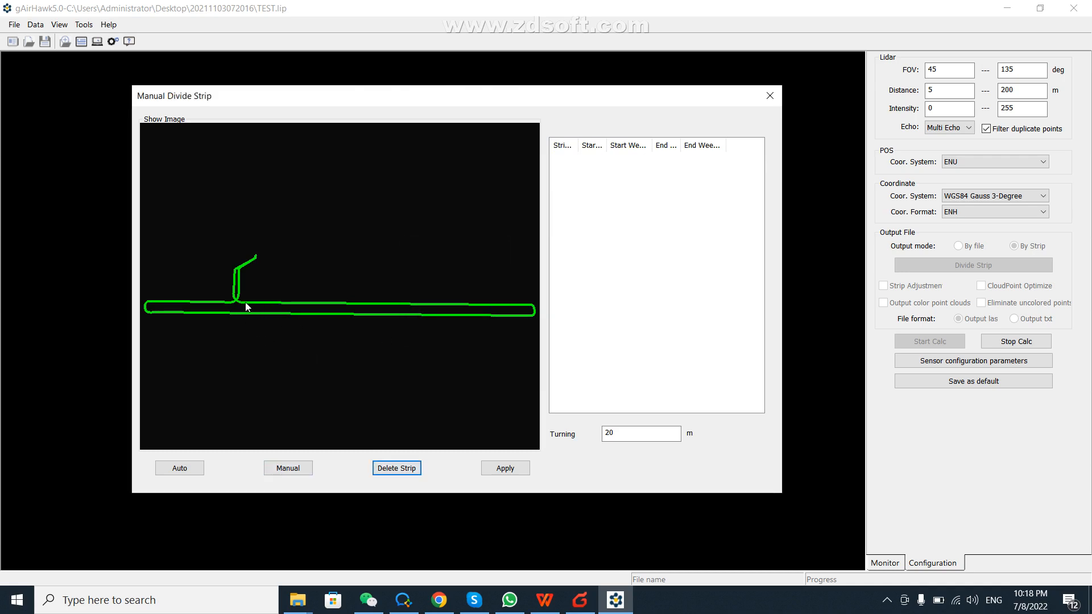
{"action": "left_click", "coordinate": [533, 307]}
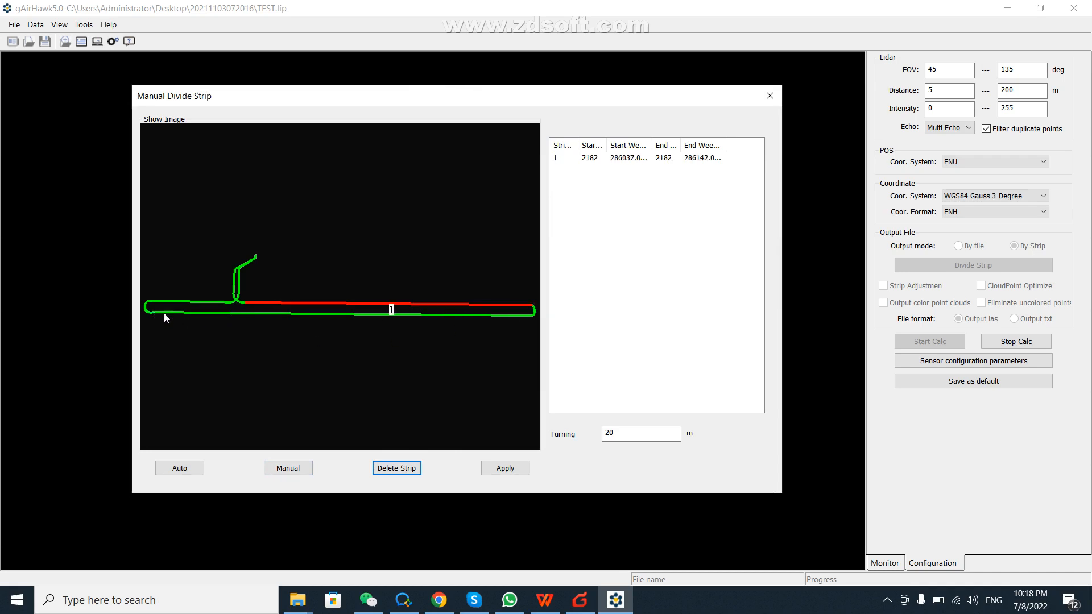
{"action": "left_click", "coordinate": [533, 311]}
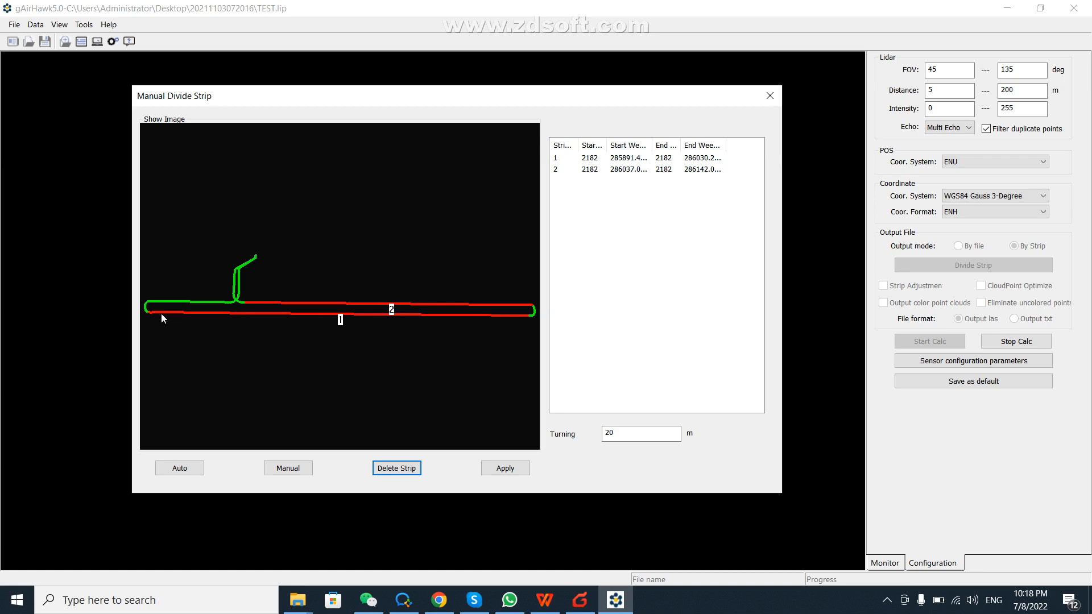
{"action": "left_click", "coordinate": [234, 307]}
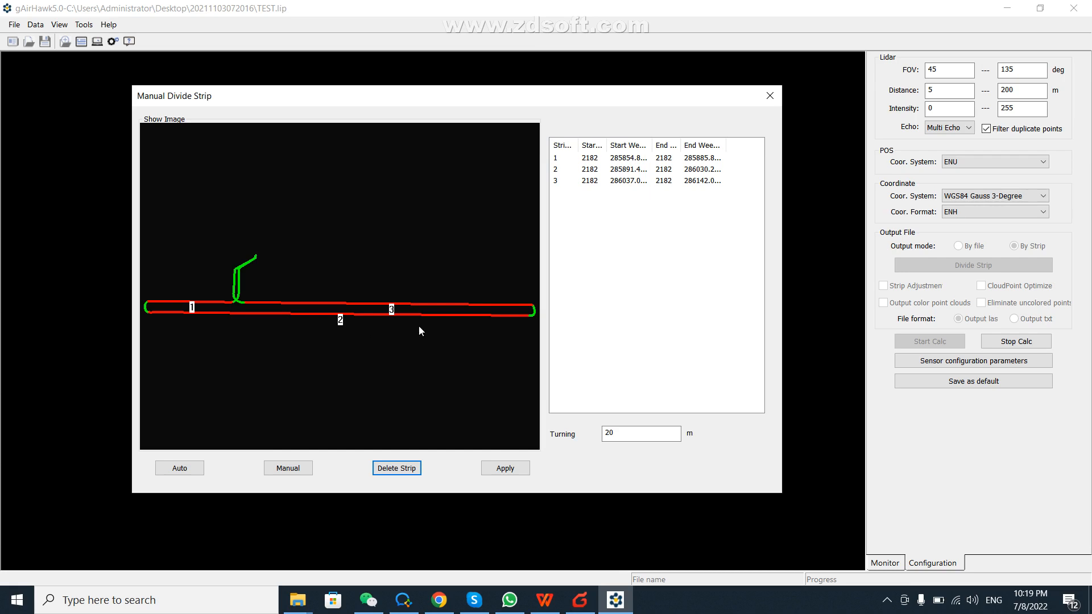
Apply the manual strip division and close the Manual Divide Strip dialog.
{"action": "left_click", "coordinate": [512, 472]}
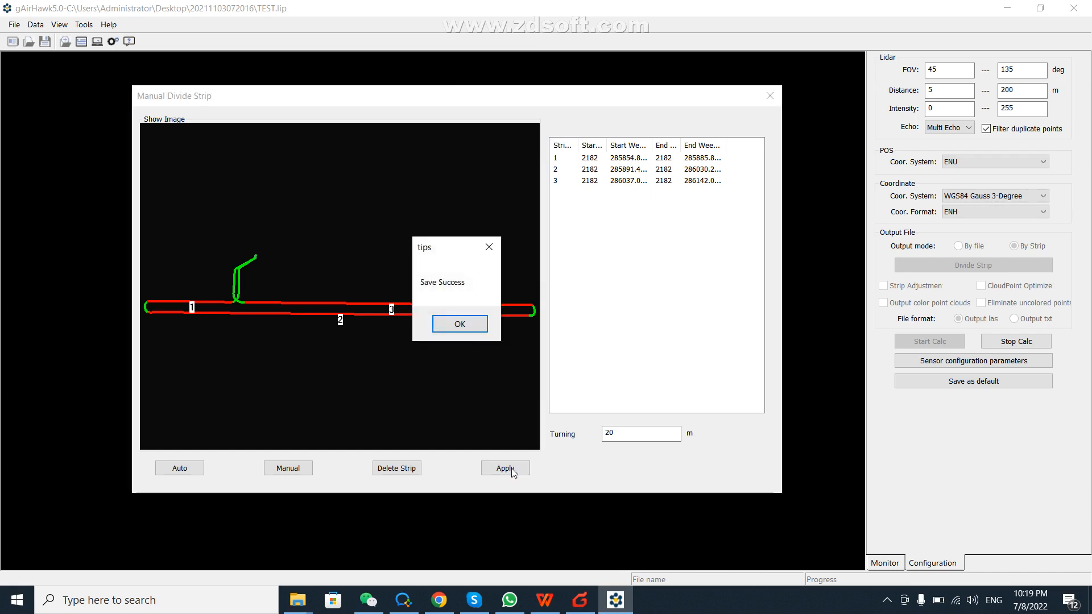
{"action": "left_click", "coordinate": [475, 323]}
{"action": "left_click", "coordinate": [770, 96]}
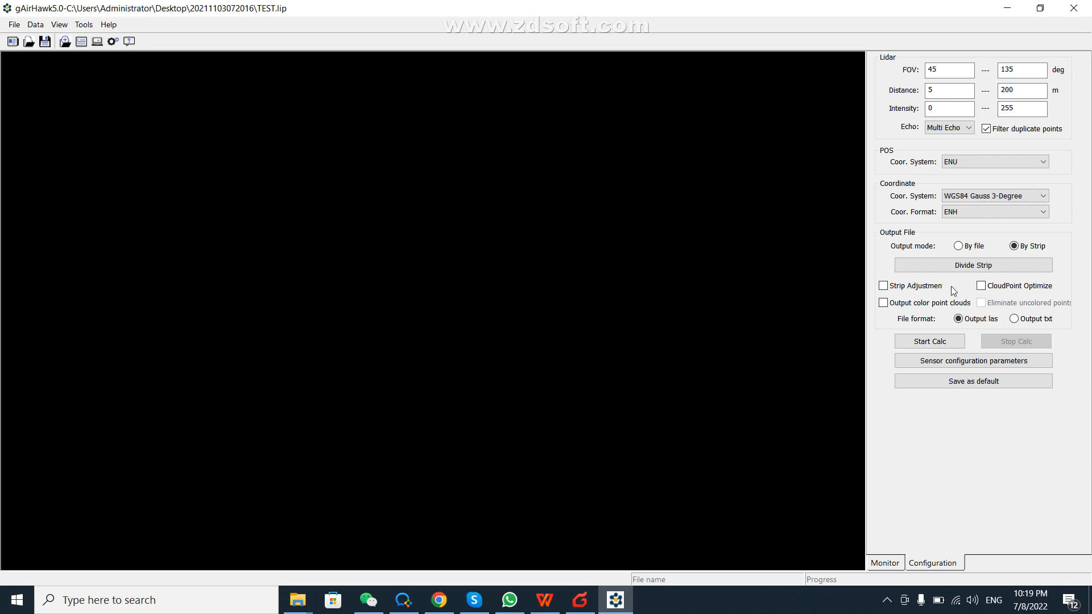
Enable Strip Adjustment and CloudPoint Optimize for the output, keeping the output mode By Strip.
{"action": "left_click", "coordinate": [884, 285]}
{"action": "left_click", "coordinate": [960, 247]}
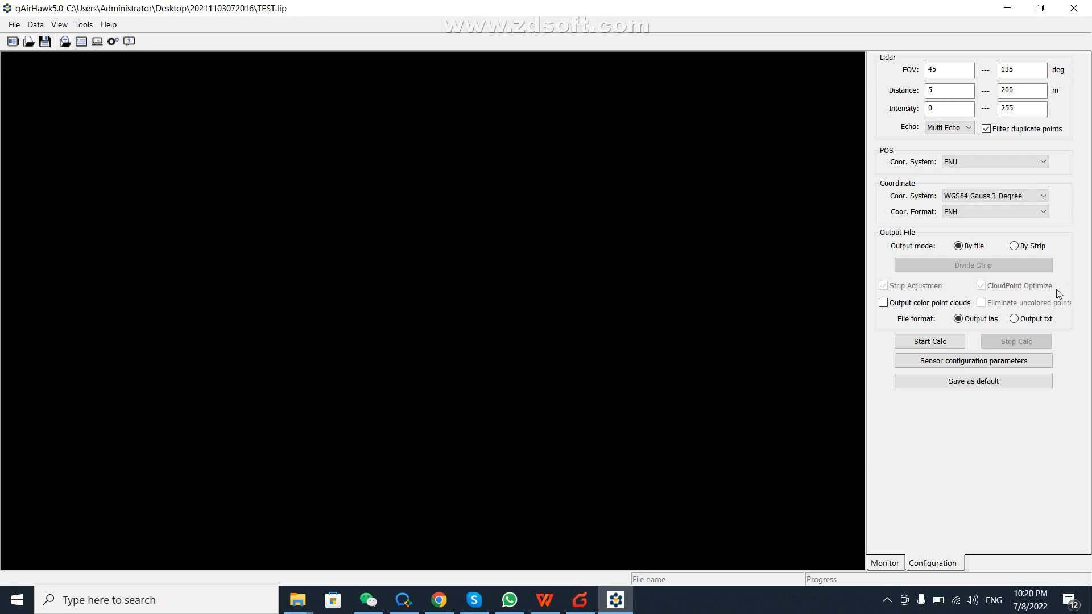
{"action": "left_click", "coordinate": [1015, 247]}
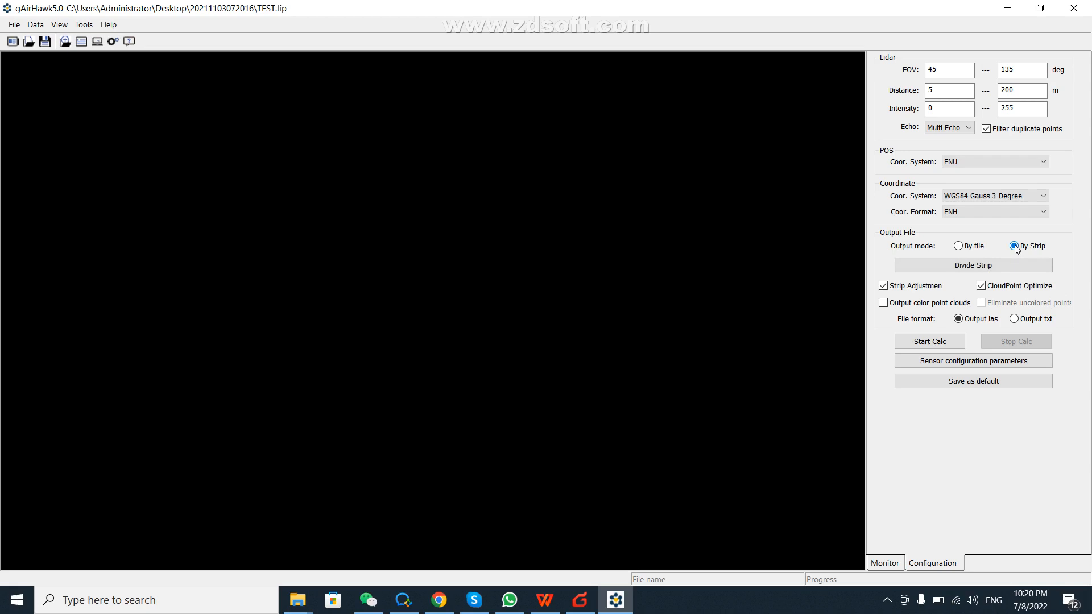
{"action": "left_click", "coordinate": [982, 287]}
{"action": "left_click", "coordinate": [982, 285]}
Turn on Output color point clouds and Eliminate uncolored points for the output file.
{"action": "left_click", "coordinate": [884, 306]}
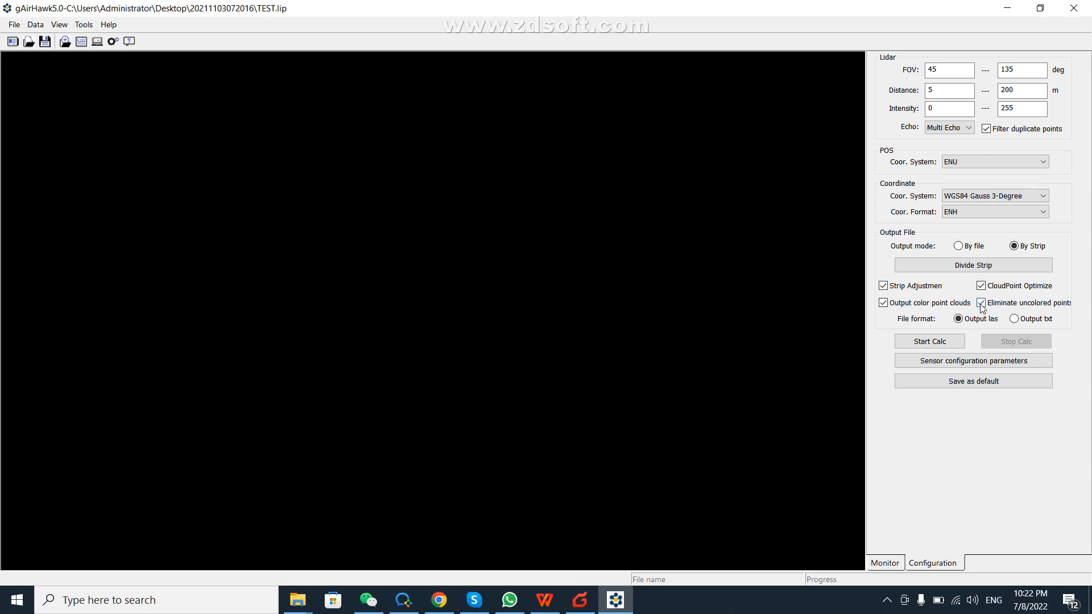
{"action": "left_click", "coordinate": [982, 303]}
{"action": "left_click", "coordinate": [981, 303]}
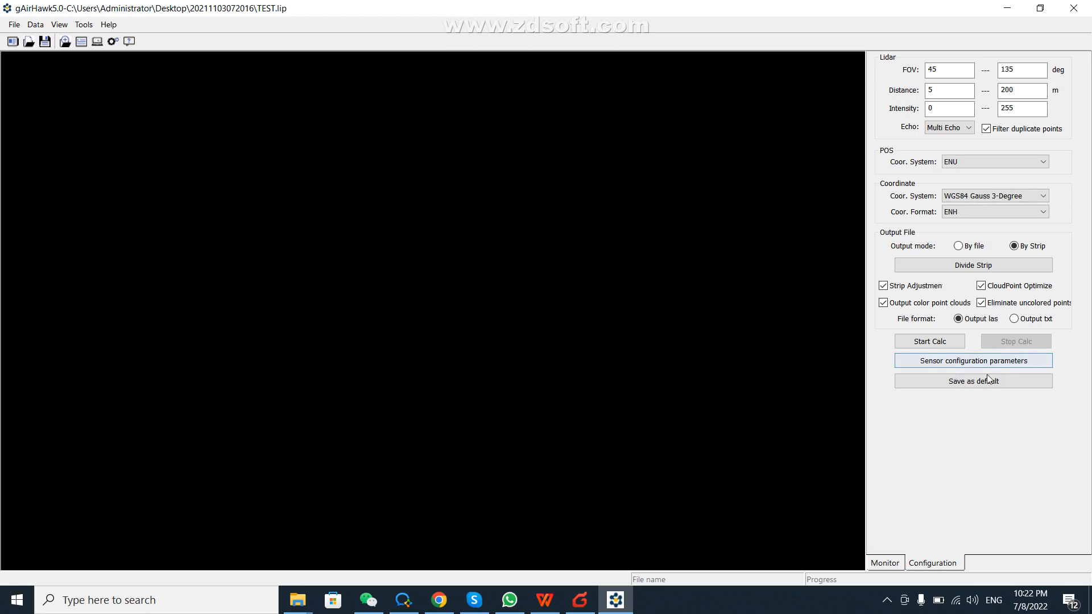
Review the LiDAR and camera sensor configuration parameters, covering device model, angles, lever arms and distortion, and accept them as they are.
{"action": "left_click", "coordinate": [954, 366]}
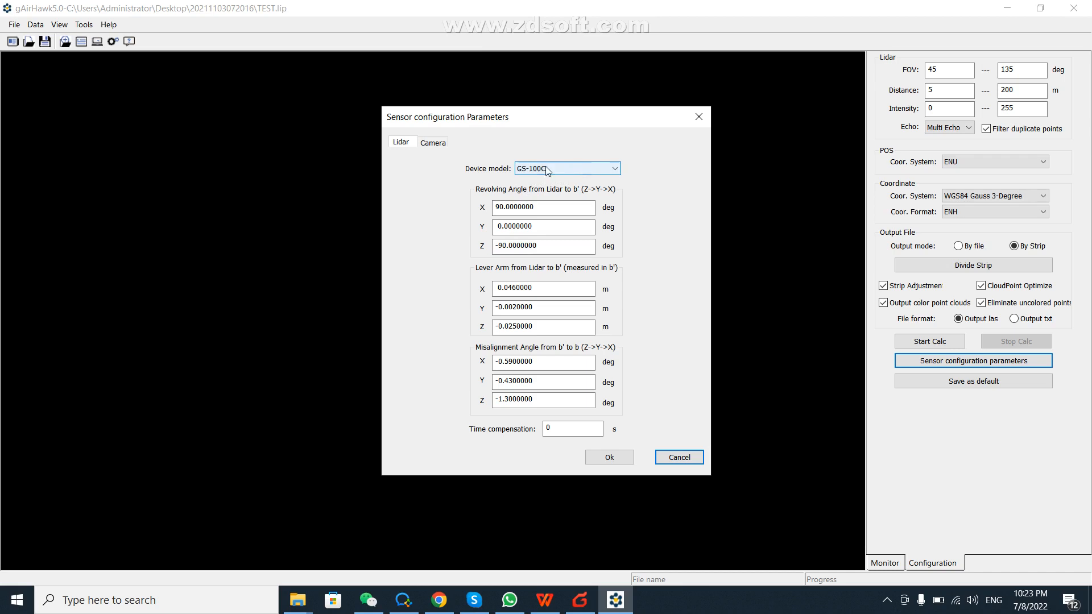
{"action": "double_click", "coordinate": [540, 205]}
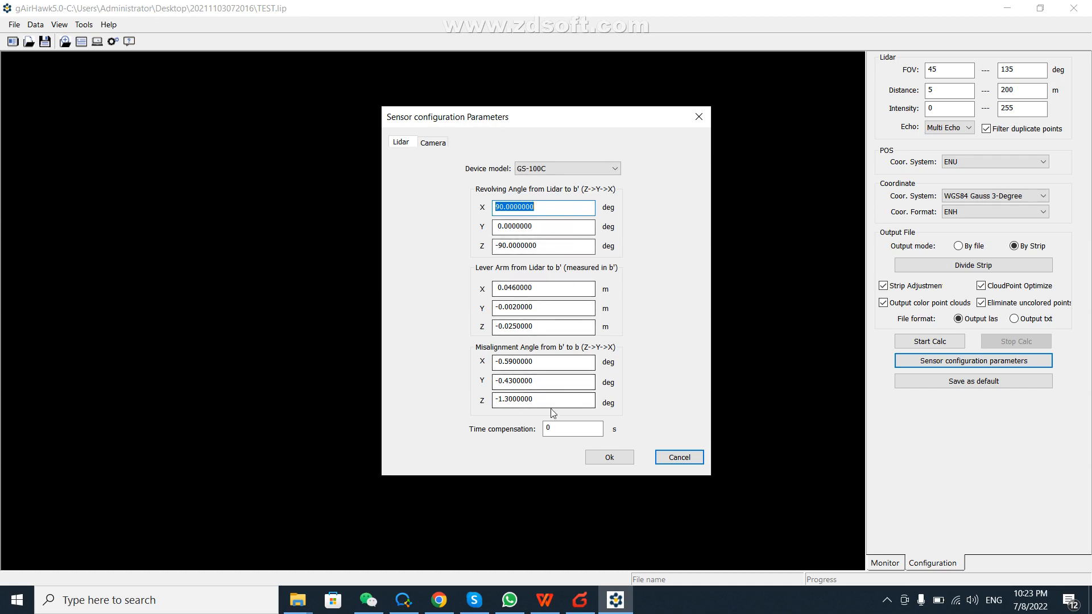
{"action": "left_click", "coordinate": [433, 142]}
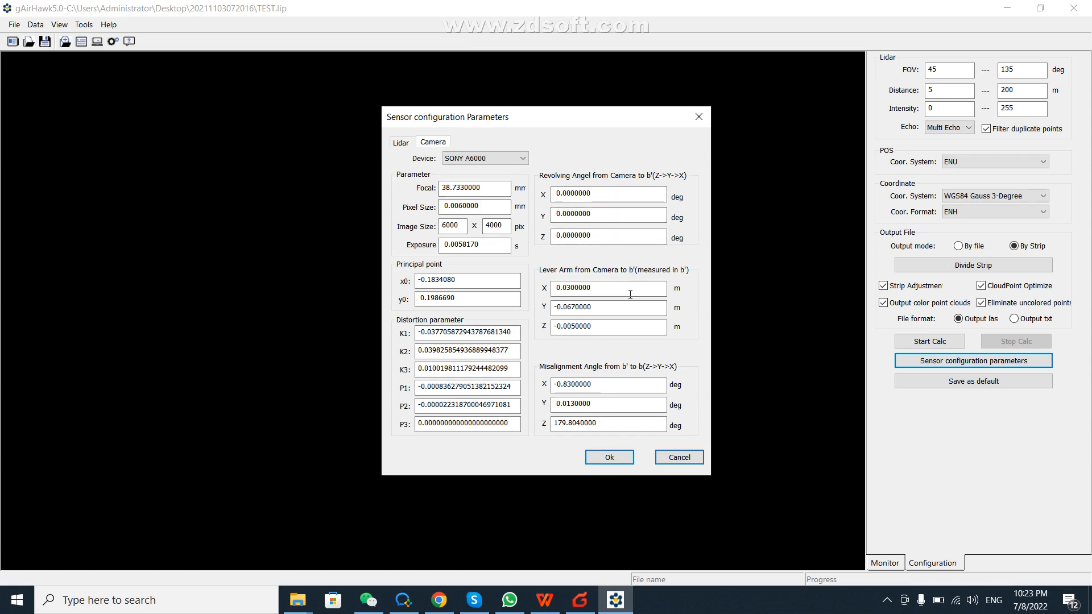
{"action": "left_click", "coordinate": [610, 457]}
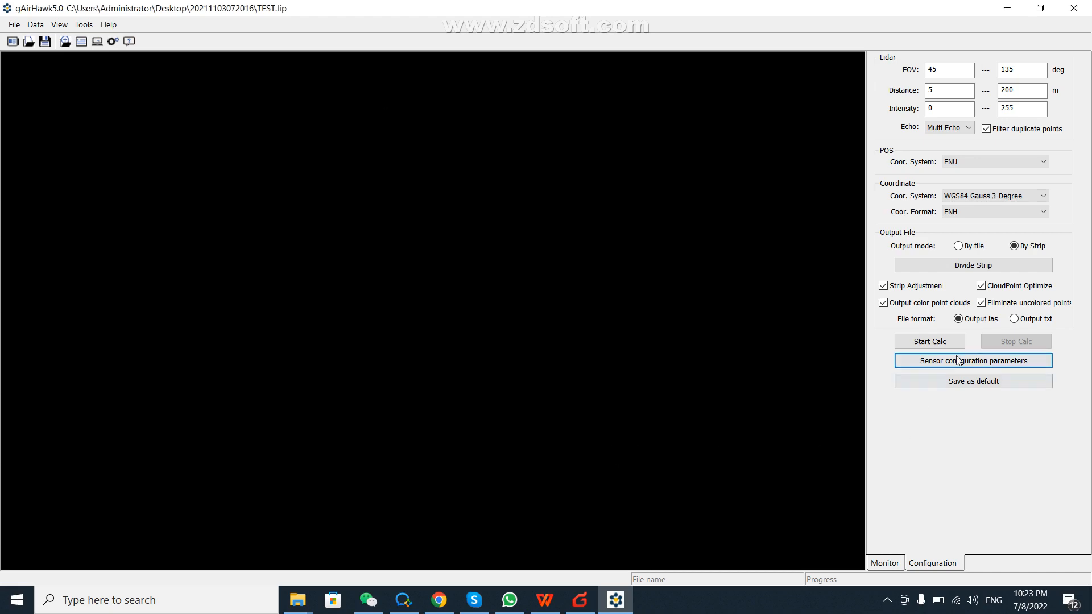
{"action": "left_click", "coordinate": [974, 361]}
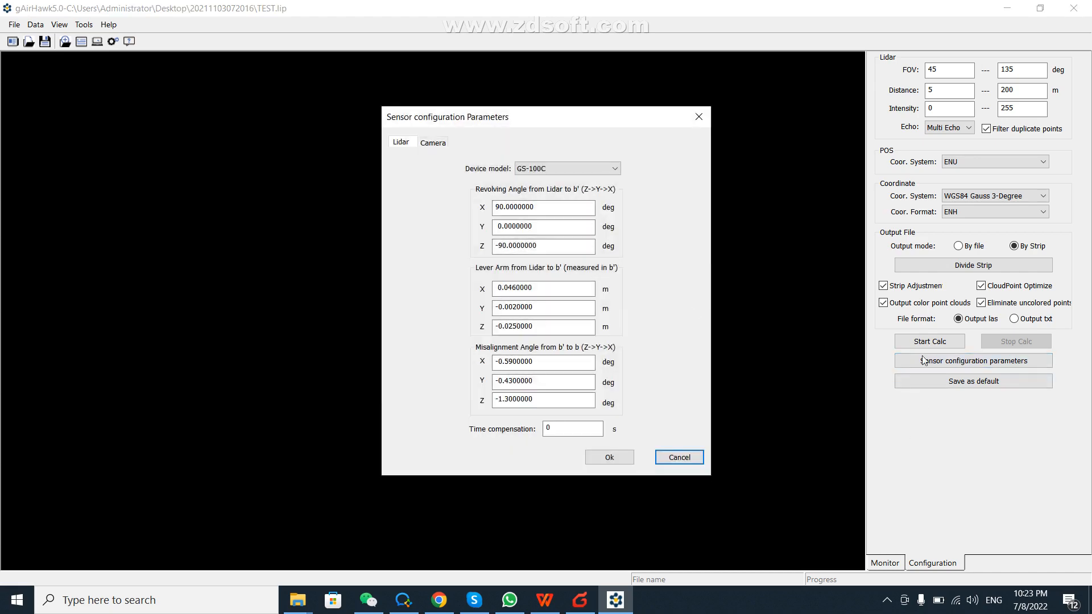
{"action": "left_click", "coordinate": [434, 143]}
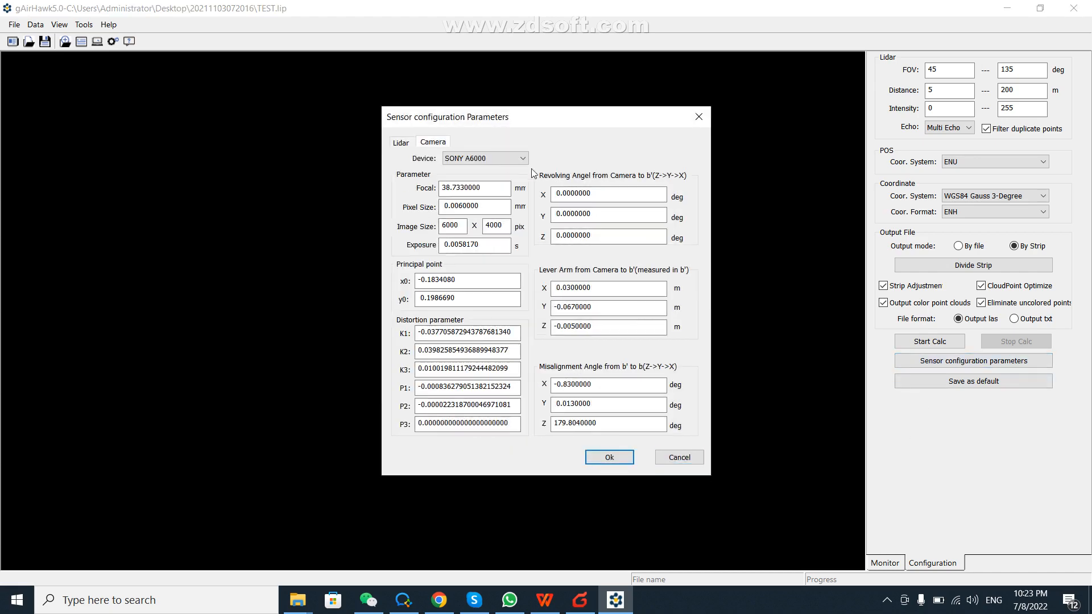
{"action": "left_click", "coordinate": [401, 142]}
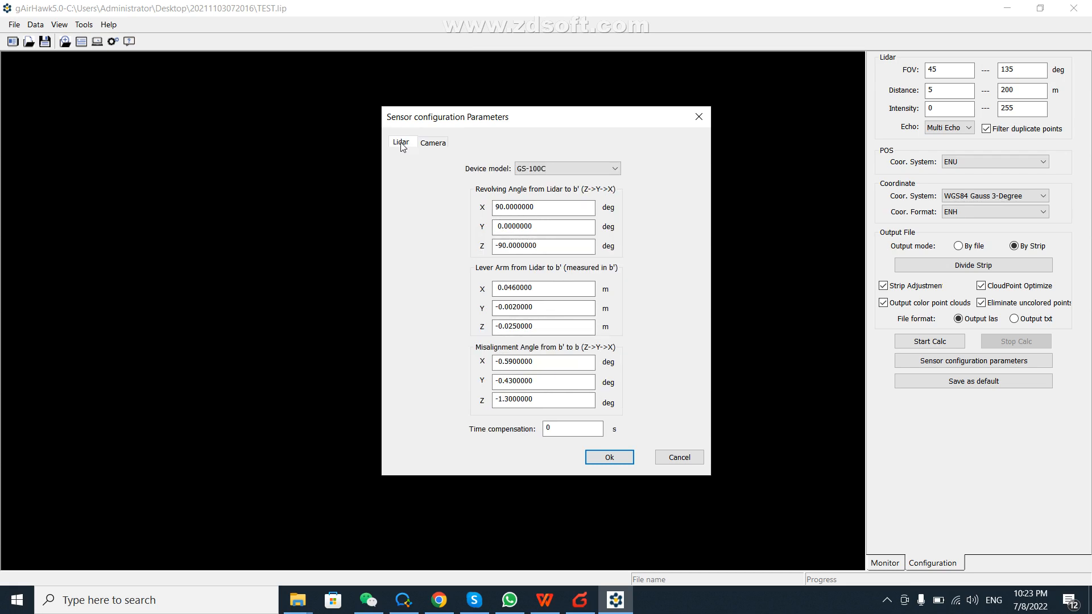
{"action": "left_click", "coordinate": [616, 458]}
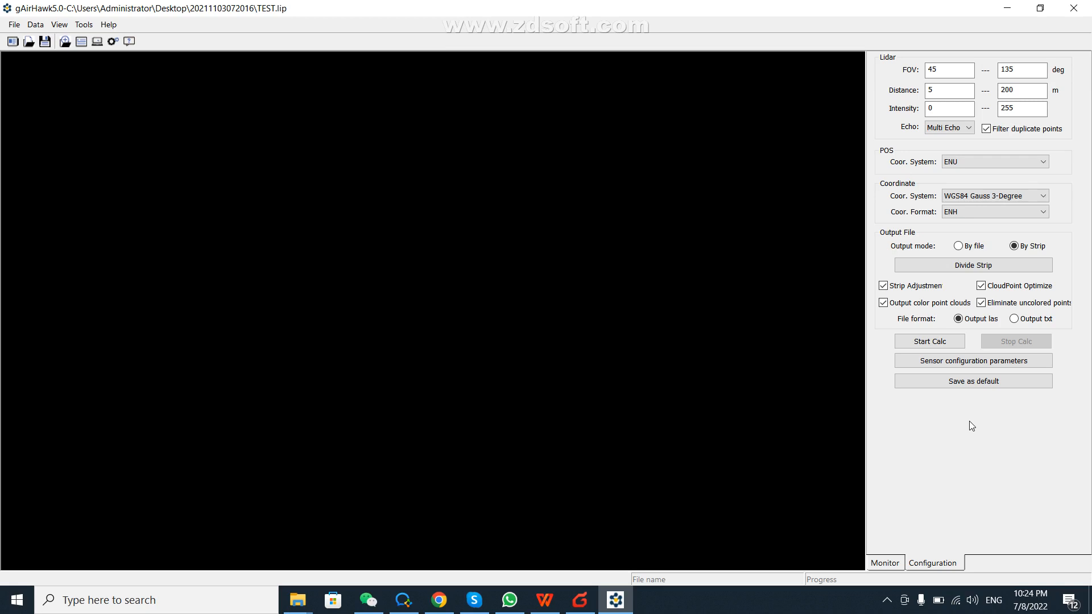
Start the point cloud calculation and examine the emerging point cloud preview.
{"action": "left_click", "coordinate": [920, 341]}
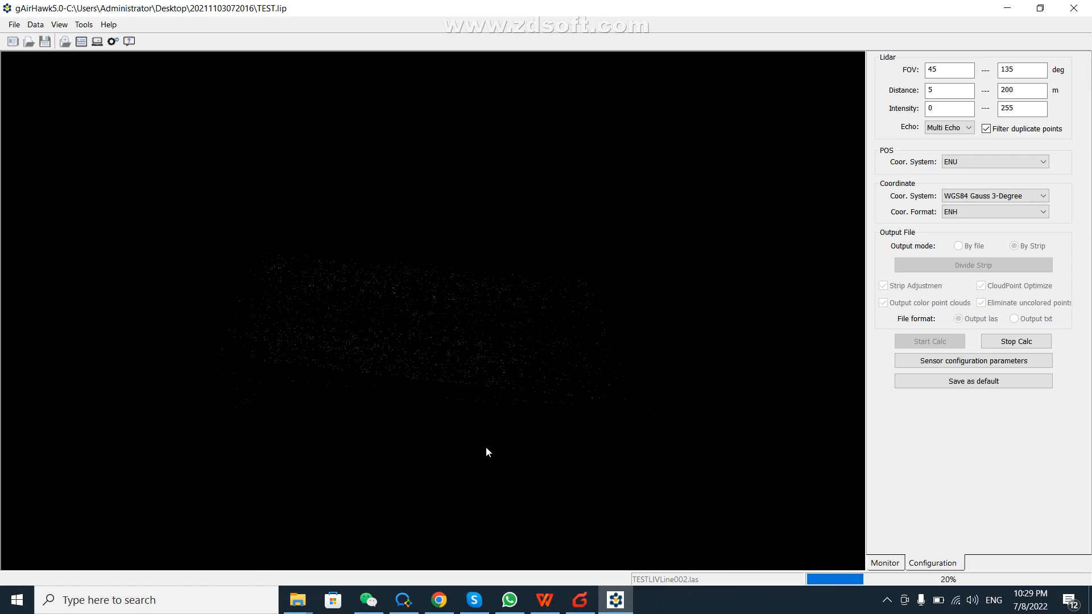
{"action": "left_click_drag", "start_coordinate": [499, 445], "coordinate": [416, 440]}
{"action": "left_click_drag", "start_coordinate": [507, 424], "coordinate": [419, 408]}
{"action": "left_click_drag", "start_coordinate": [397, 371], "coordinate": [493, 363]}
{"action": "left_click_drag", "start_coordinate": [358, 329], "coordinate": [423, 397]}
{"action": "scroll", "coordinate": [417, 304], "scroll_direction": "up", "scroll_amount": 2}
{"action": "scroll", "coordinate": [417, 304], "scroll_direction": "down", "scroll_amount": 3}
{"action": "scroll", "coordinate": [416, 307], "scroll_direction": "up", "scroll_amount": 1}
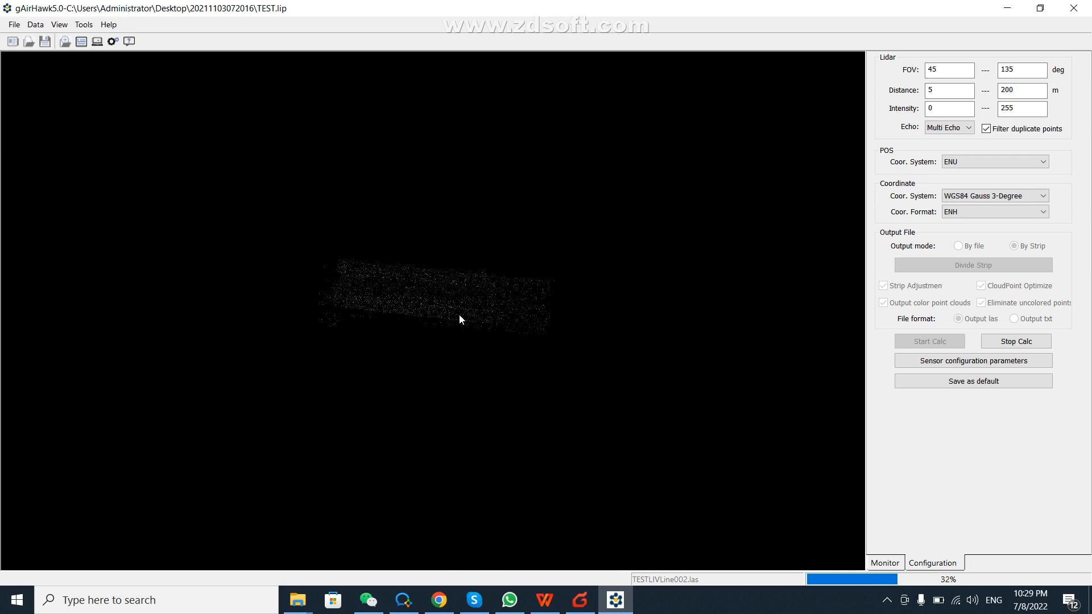
{"action": "scroll", "coordinate": [461, 306], "scroll_direction": "up", "scroll_amount": 1}
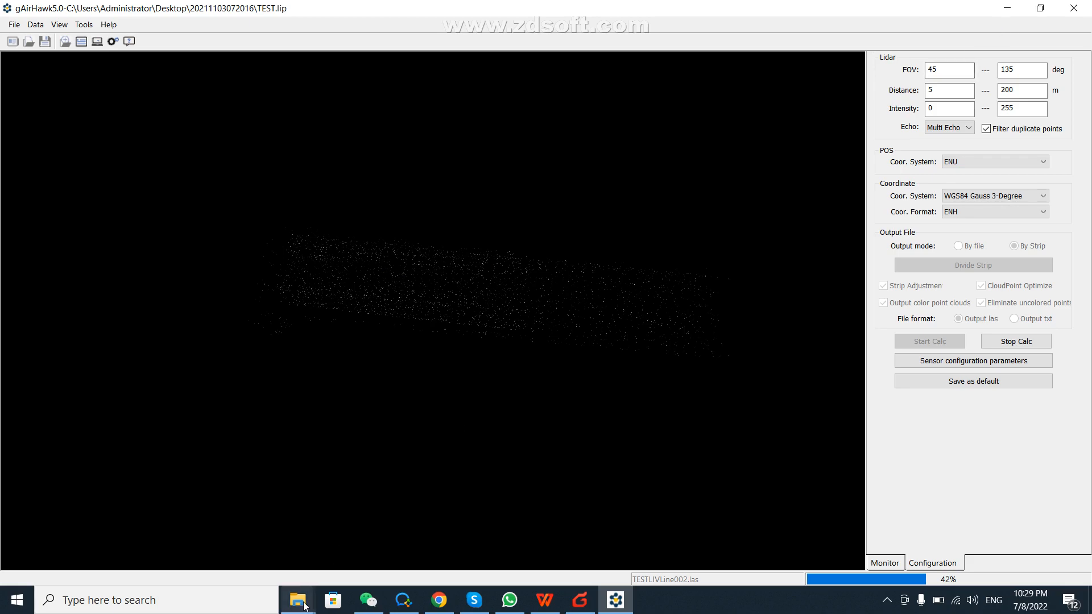
{"action": "mouse_move", "coordinate": [318, 586]}
{"action": "left_click", "coordinate": [443, 493]}
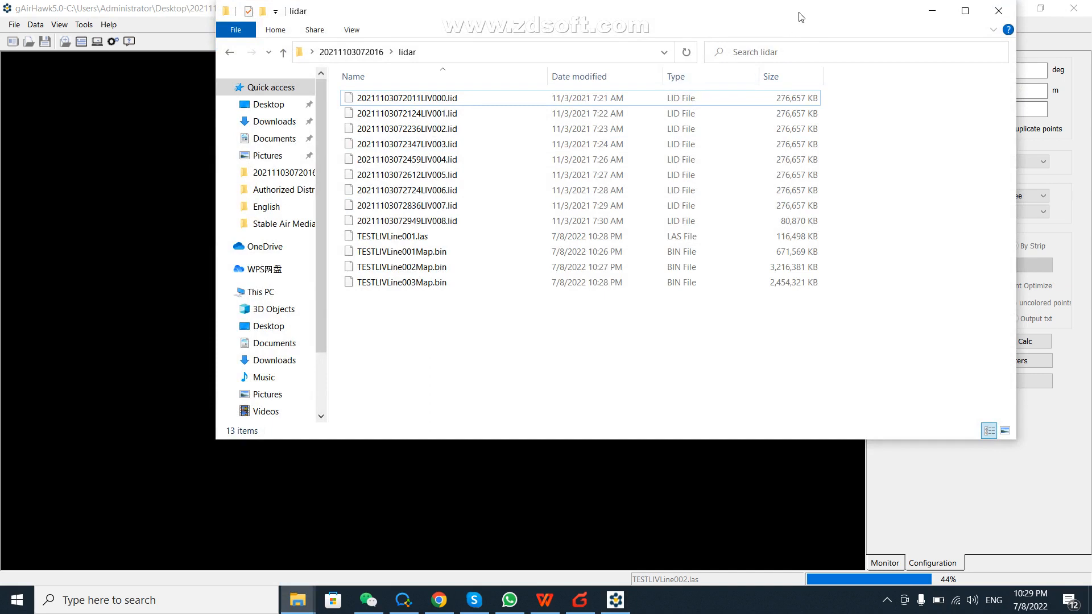
{"action": "left_click_drag", "start_coordinate": [799, 17], "coordinate": [654, 83]}
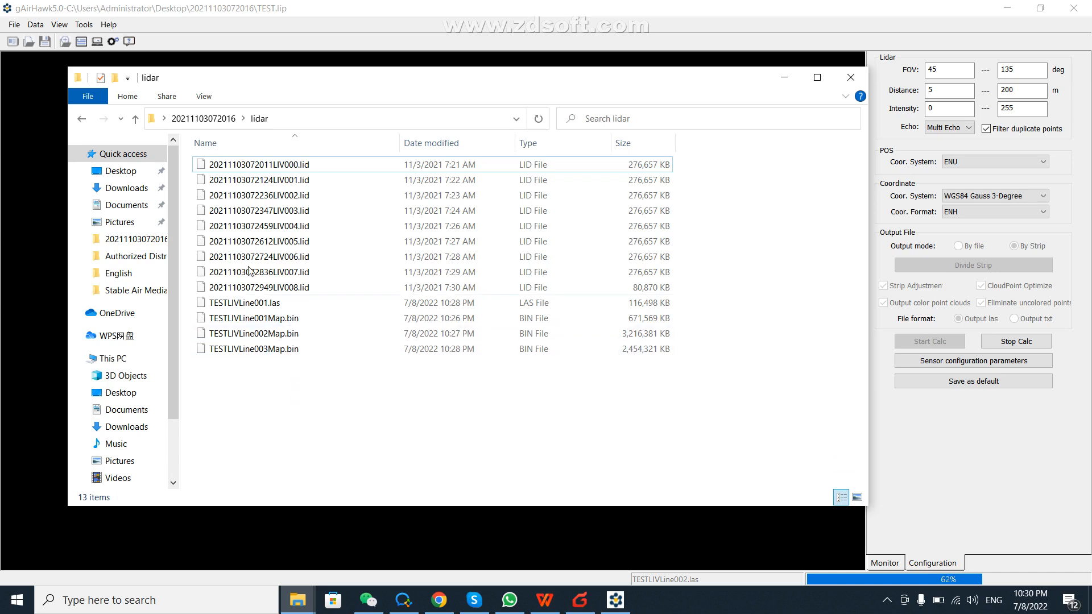
{"action": "left_click", "coordinate": [136, 120]}
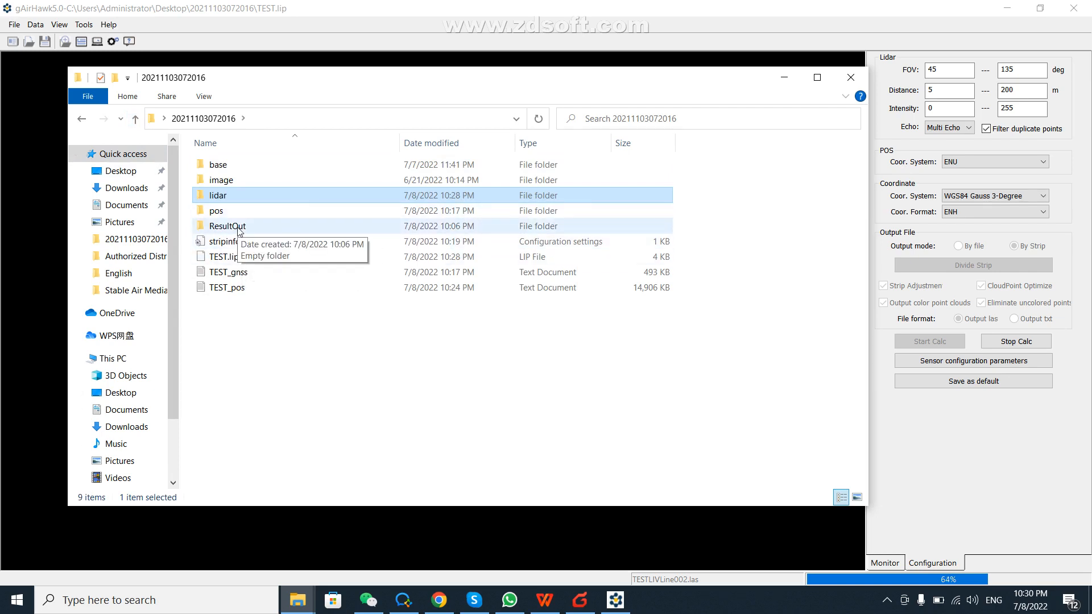
{"action": "left_click", "coordinate": [239, 227]}
{"action": "double_click", "coordinate": [239, 227]}
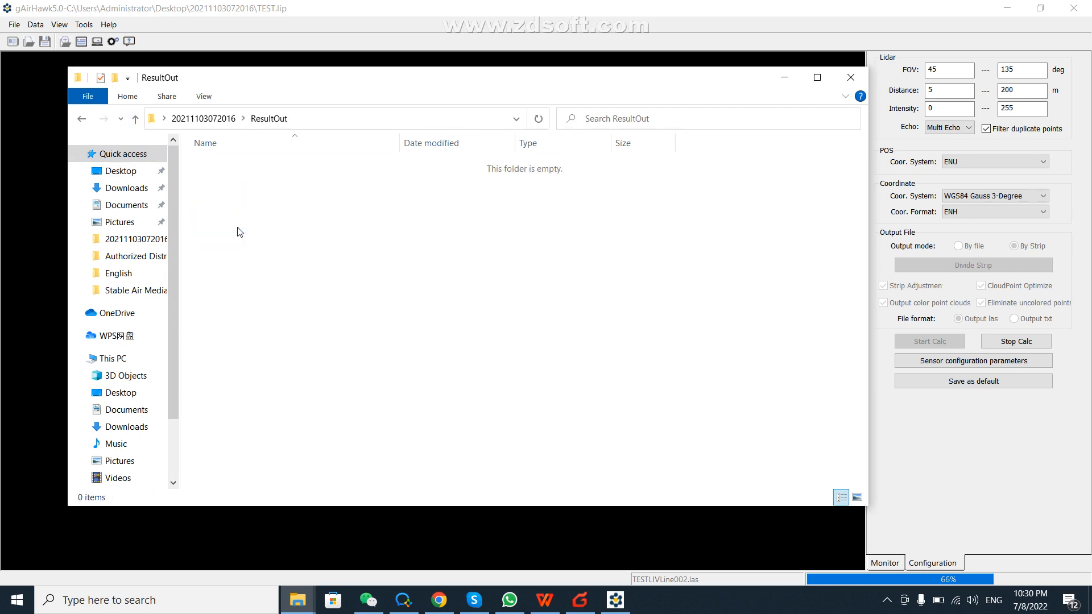
{"action": "left_click_drag", "start_coordinate": [367, 86], "coordinate": [415, 98]}
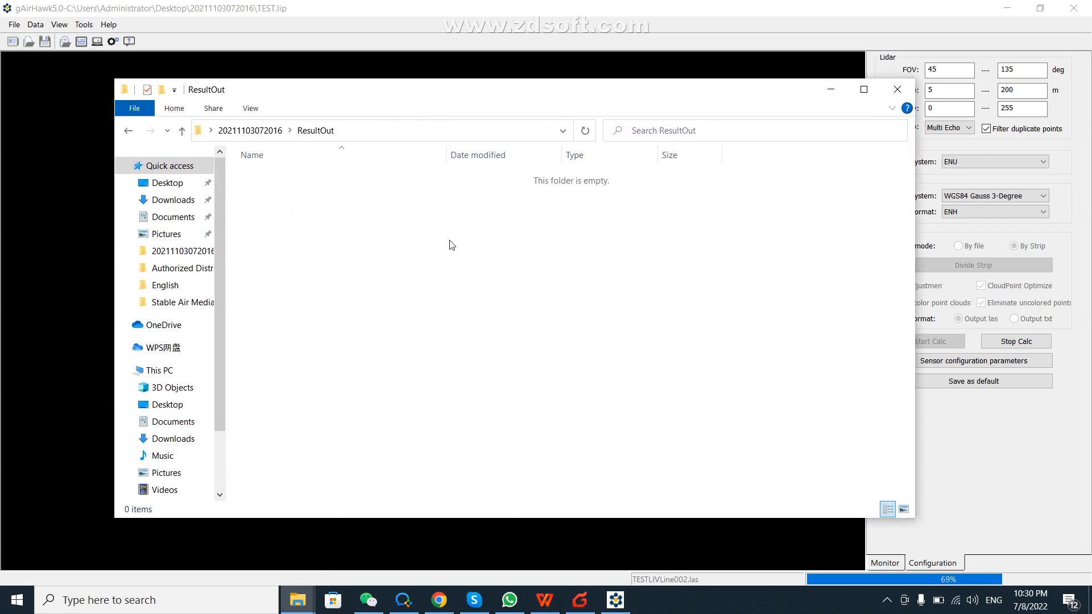
{"action": "left_click", "coordinate": [182, 130]}
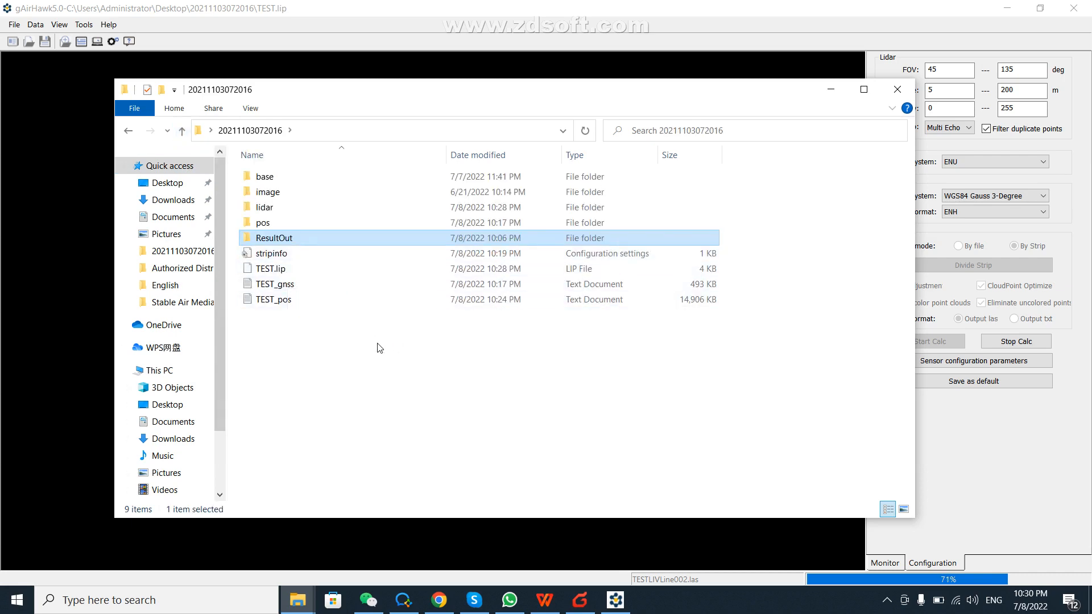
Open the TEST_pos text file from the project folder in Notepad and examine its trajectory records.
{"action": "left_click_drag", "start_coordinate": [642, 99], "coordinate": [592, 106]}
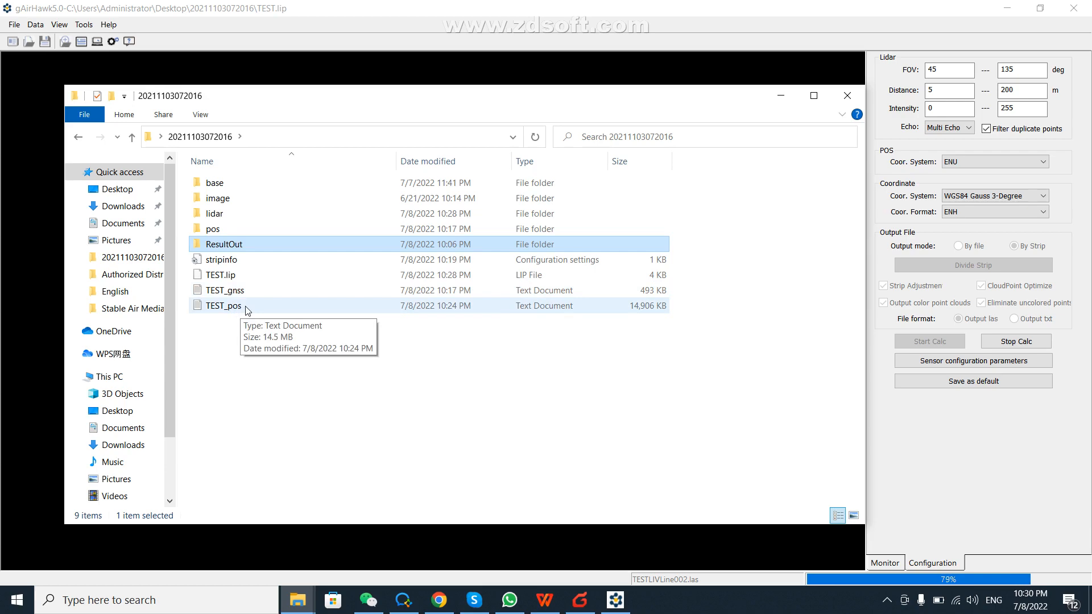
{"action": "double_click", "coordinate": [247, 308]}
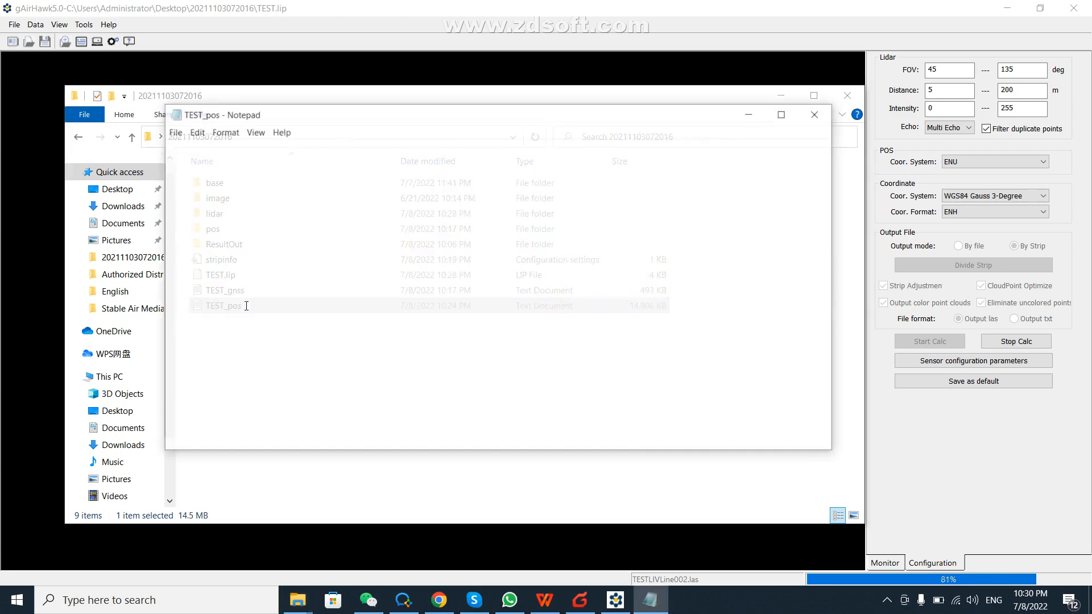
{"action": "scroll", "coordinate": [531, 271], "scroll_direction": "down", "scroll_amount": 14}
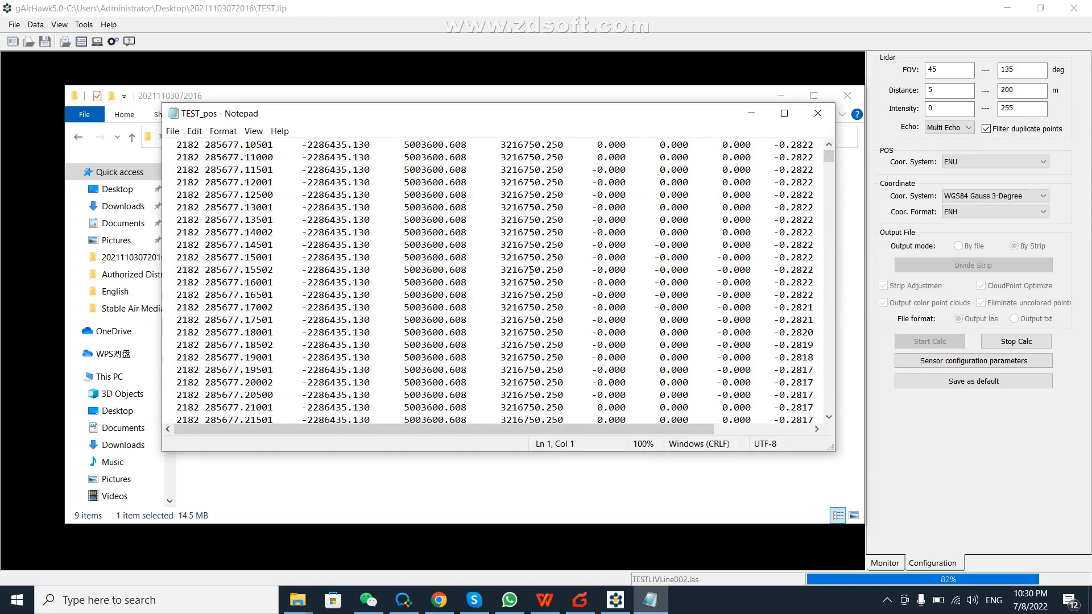
{"action": "mouse_move", "coordinate": [828, 156]}
{"action": "left_mouse_down"}
{"action": "mouse_move", "coordinate": [828, 403]}
{"action": "mouse_move", "coordinate": [829, 159]}
{"action": "left_mouse_up"}
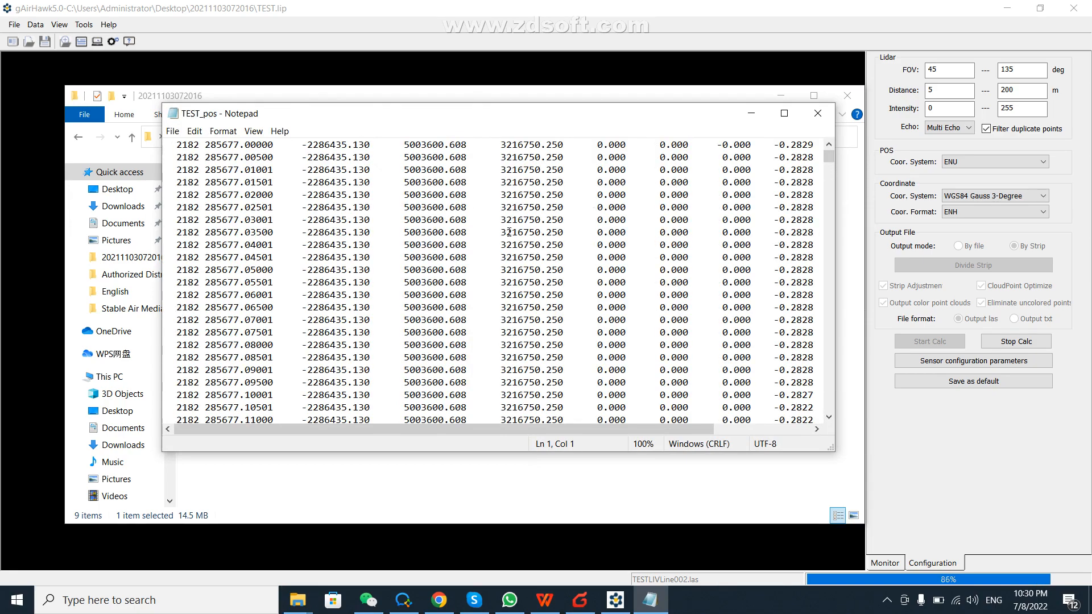
Close the TEST_pos file, examine the GNSS records in TEST_gnss, and return to the point cloud calculation.
{"action": "left_click", "coordinate": [818, 113]}
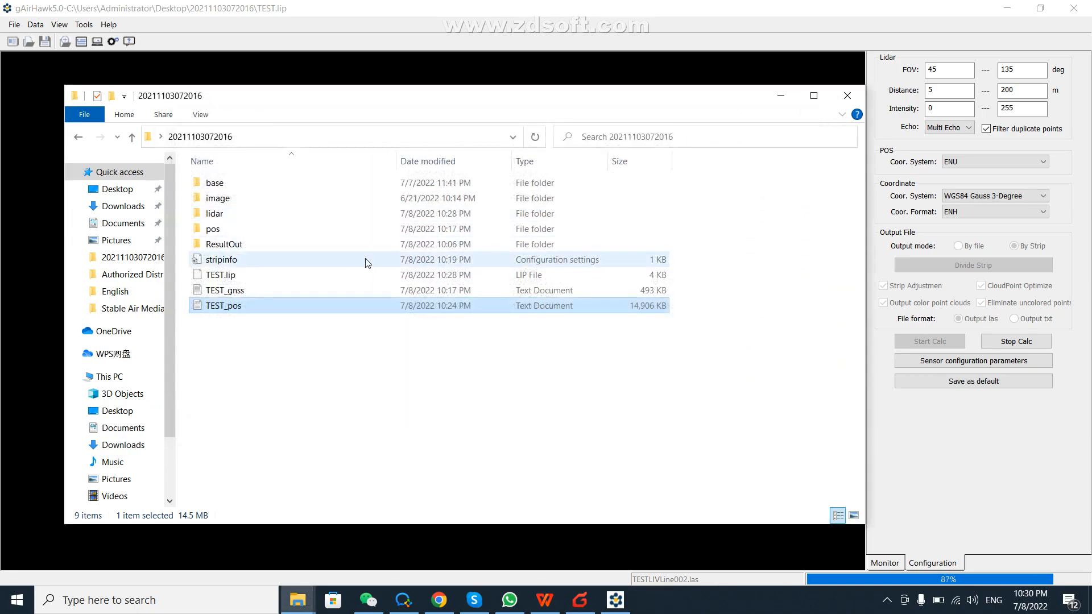
{"action": "double_click", "coordinate": [251, 290]}
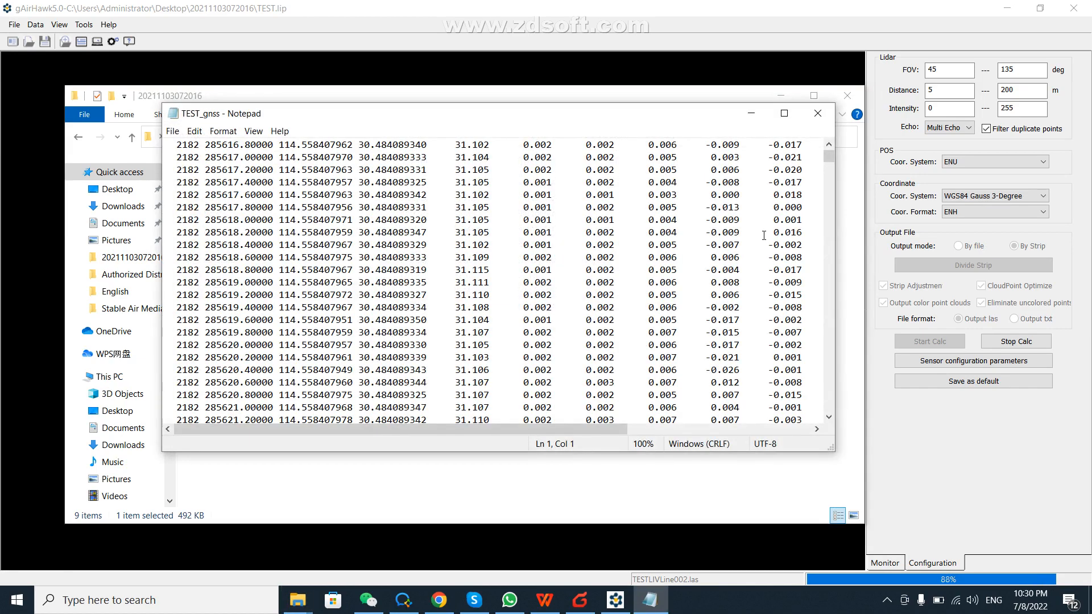
{"action": "left_click", "coordinate": [818, 113]}
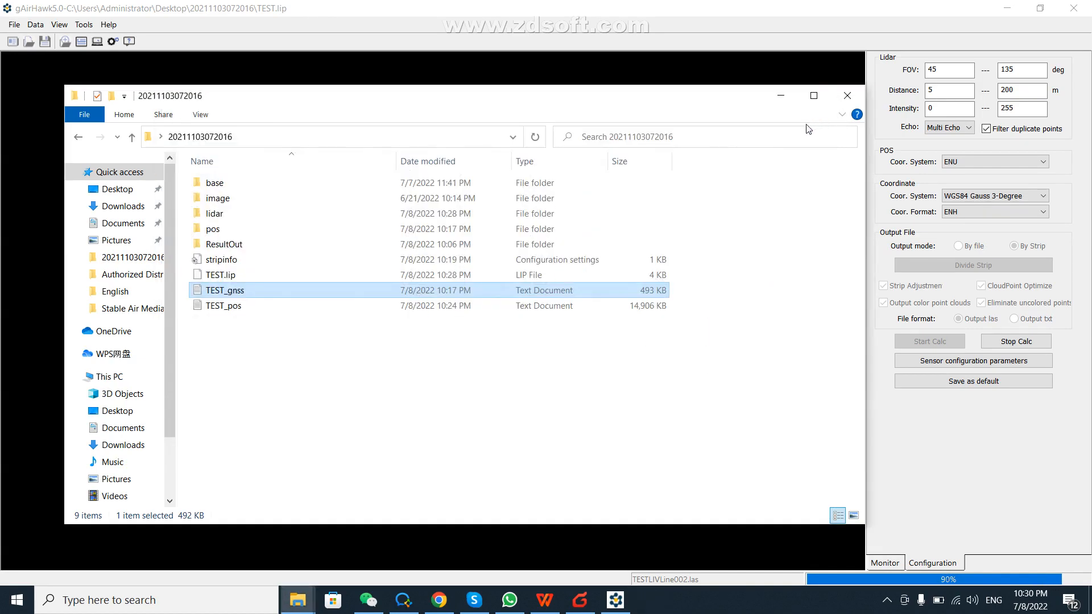
{"action": "left_click", "coordinate": [784, 99]}
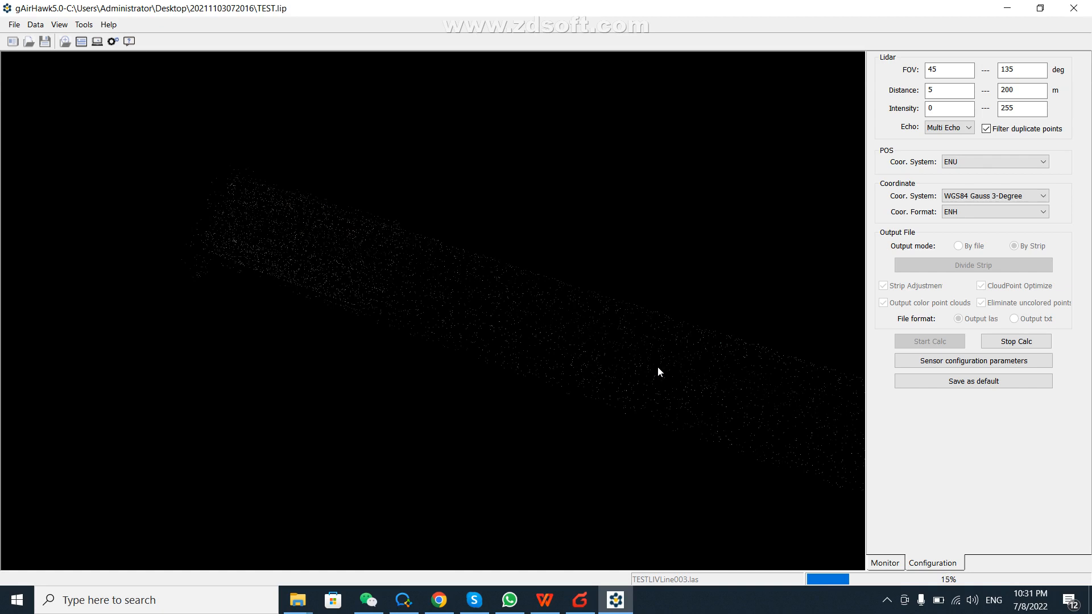
Examine the emerging point cloud preview of strip TESTLIVLine003 from several viewing angles.
{"action": "left_click_drag", "start_coordinate": [682, 380], "coordinate": [560, 340]}
{"action": "scroll", "coordinate": [512, 314], "scroll_direction": "down", "scroll_amount": 5}
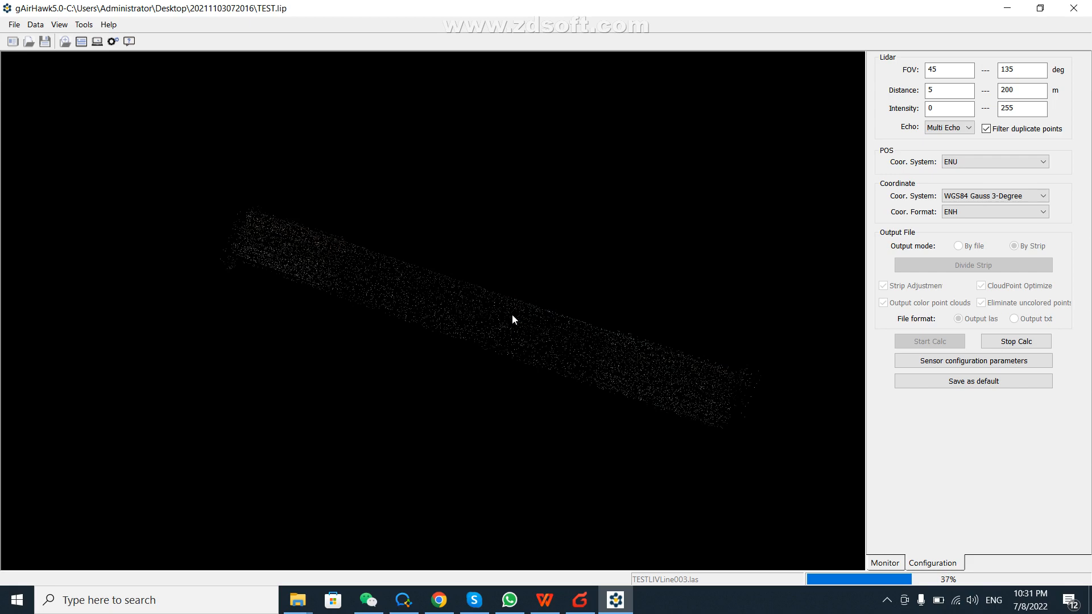
{"action": "left_click_drag", "start_coordinate": [516, 318], "coordinate": [592, 228]}
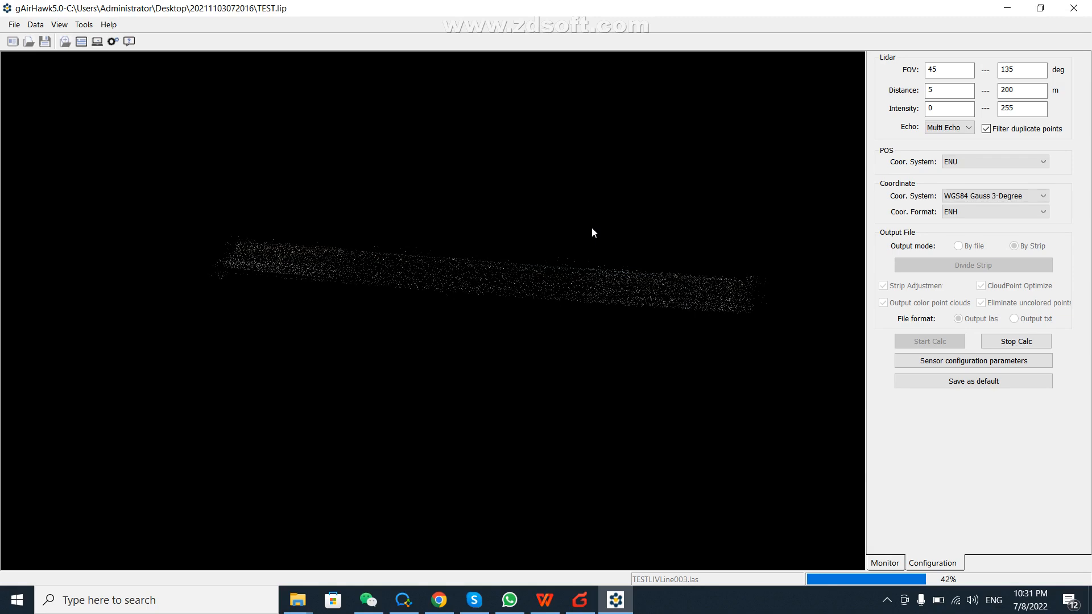
{"action": "left_click_drag", "start_coordinate": [622, 275], "coordinate": [568, 322]}
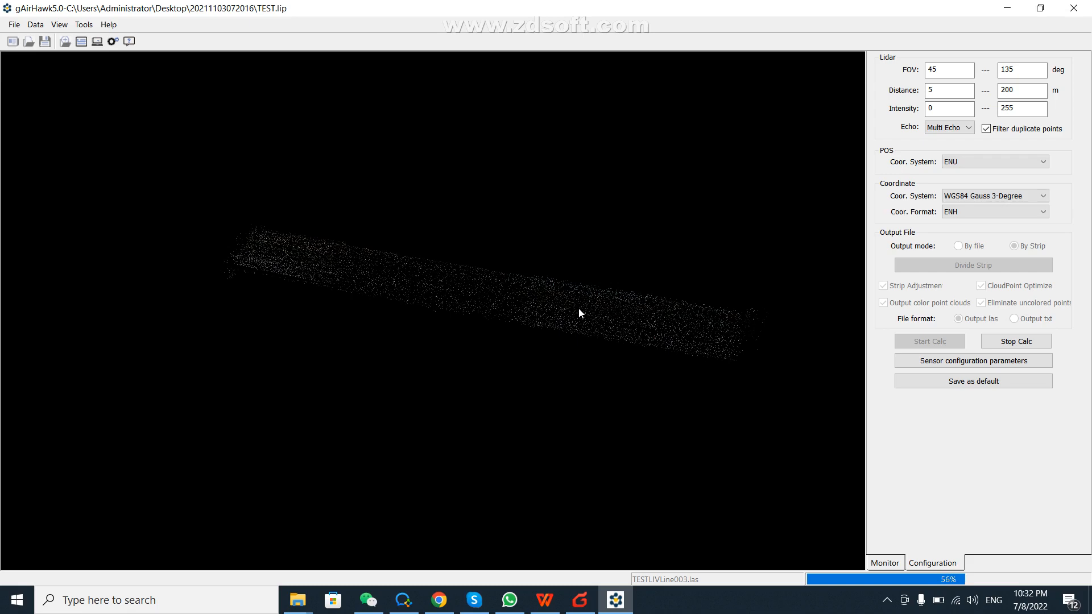
{"action": "mouse_move", "coordinate": [571, 302]}
{"action": "left_mouse_down"}
{"action": "mouse_move", "coordinate": [522, 366]}
{"action": "mouse_move", "coordinate": [436, 320]}
{"action": "mouse_move", "coordinate": [573, 262]}
{"action": "mouse_move", "coordinate": [545, 249]}
{"action": "mouse_move", "coordinate": [592, 303]}
{"action": "left_mouse_up"}
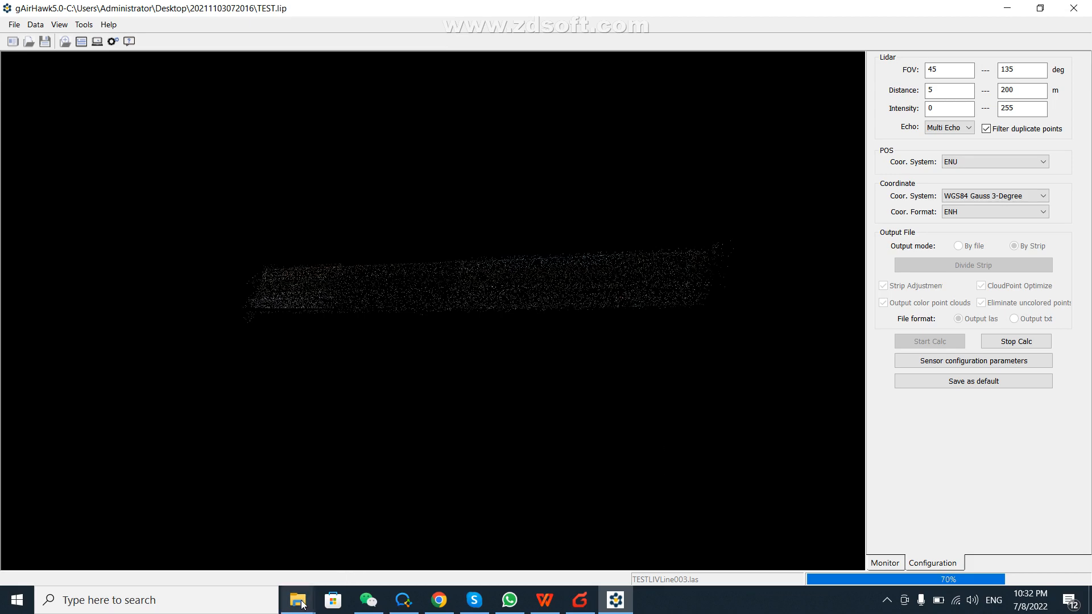
Switch to File Explorer and check the TESTLIVLine001.las and TESTLIVLine002.las strip files in the lidar folder.
{"action": "mouse_move", "coordinate": [302, 601]}
{"action": "left_click", "coordinate": [451, 516]}
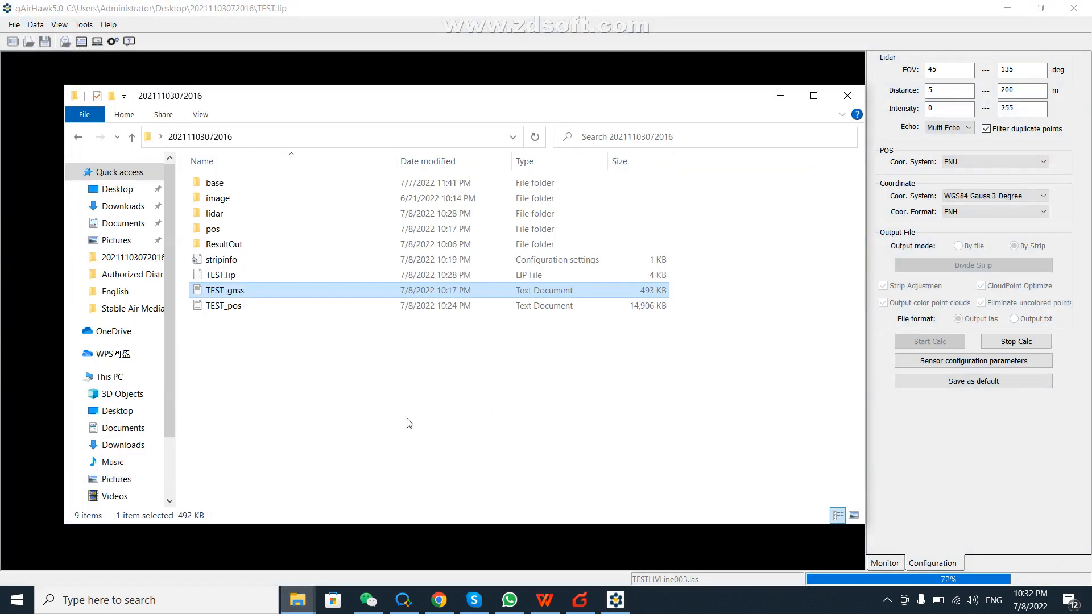
{"action": "double_click", "coordinate": [232, 219]}
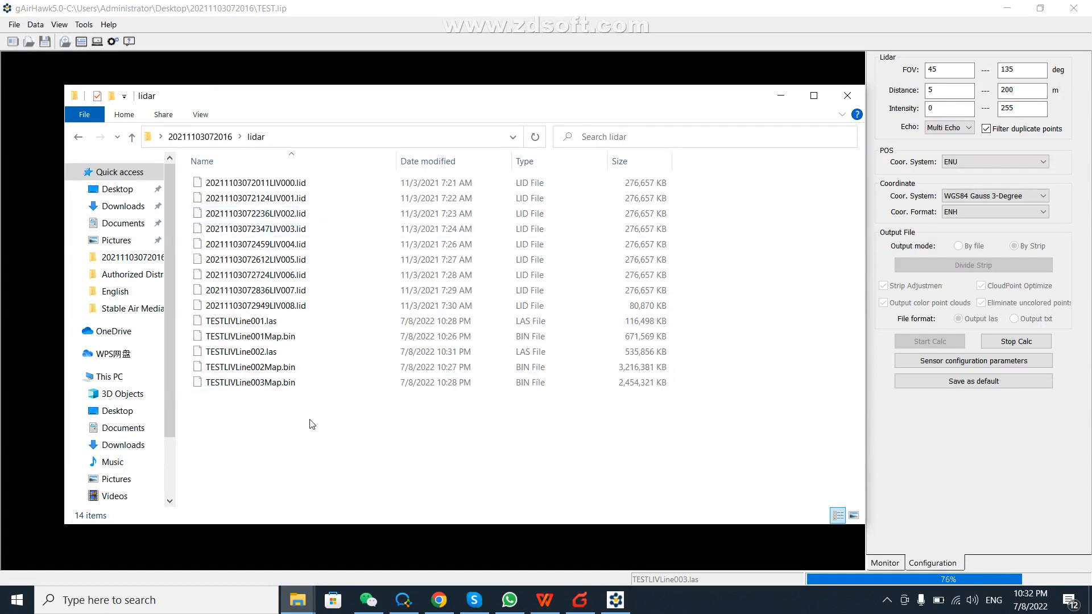
{"action": "left_click", "coordinate": [276, 323]}
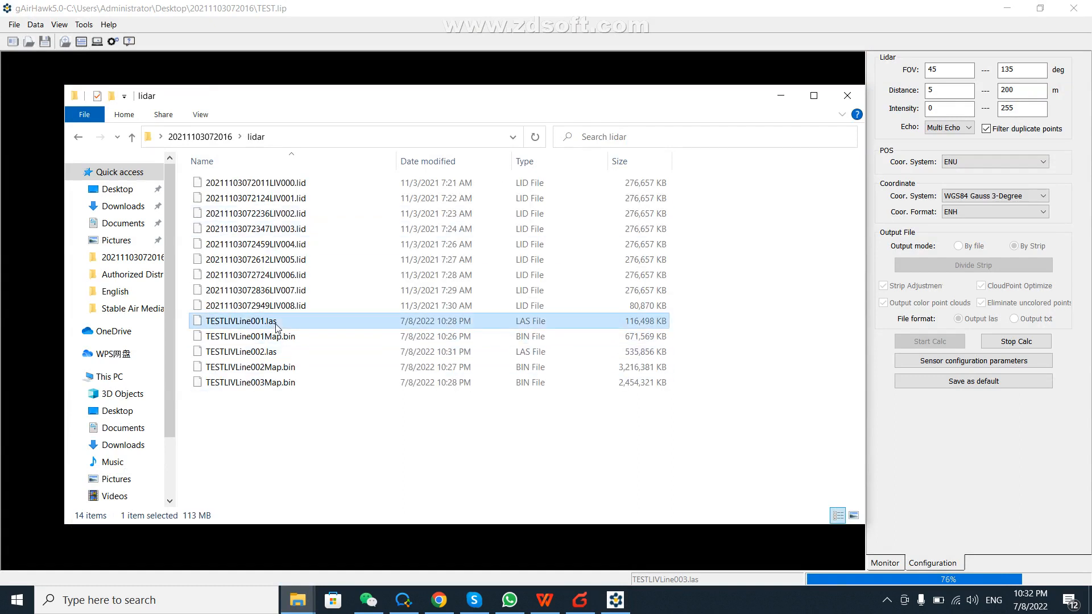
{"action": "left_click", "coordinate": [274, 355]}
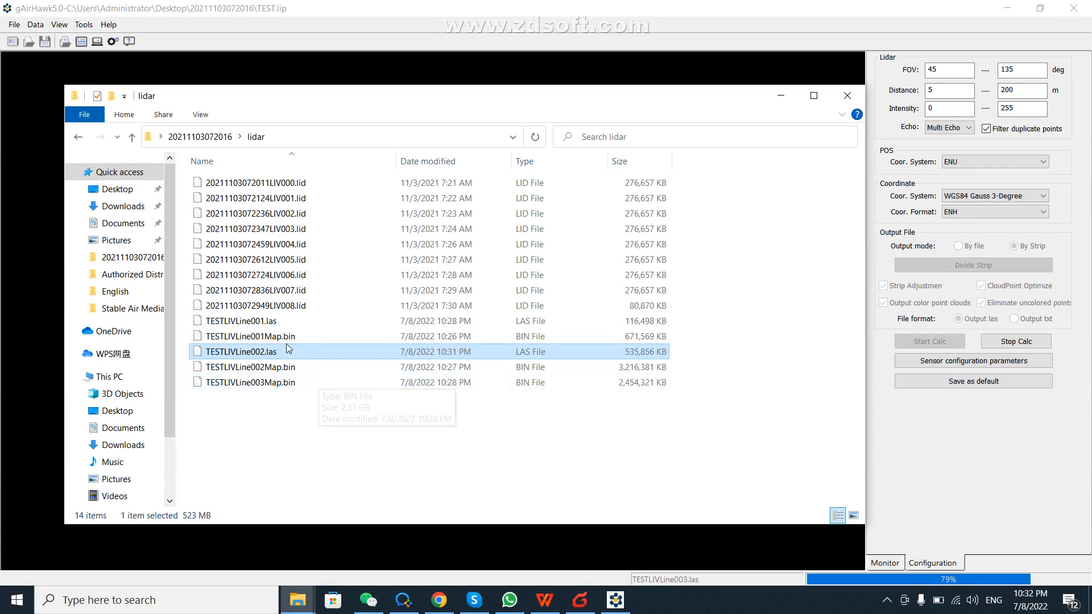
{"action": "left_click", "coordinate": [276, 323]}
{"action": "left_click", "coordinate": [272, 354]}
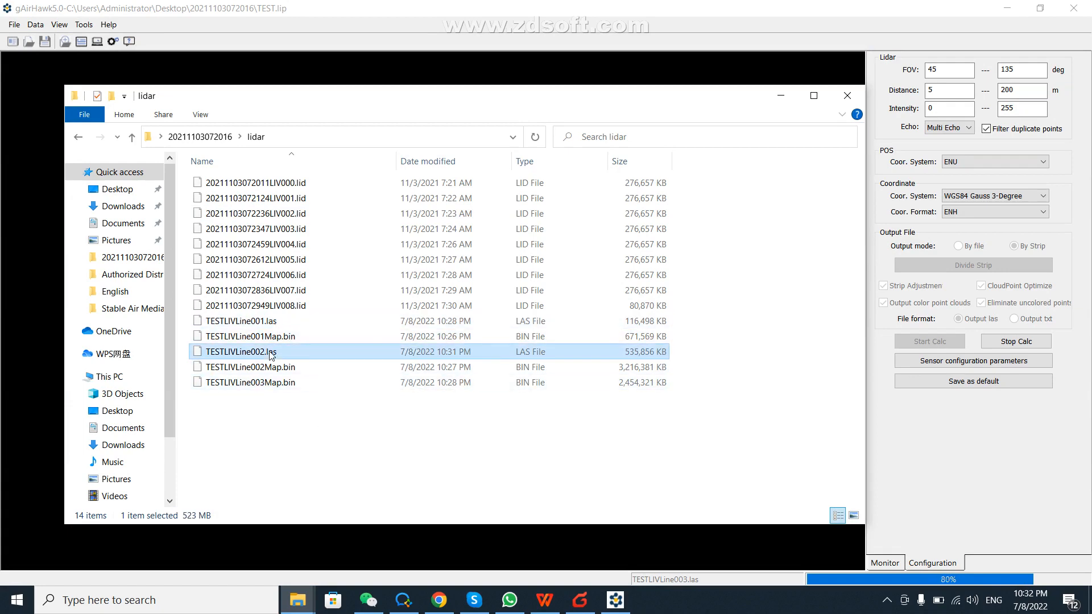
{"action": "left_click", "coordinate": [780, 101]}
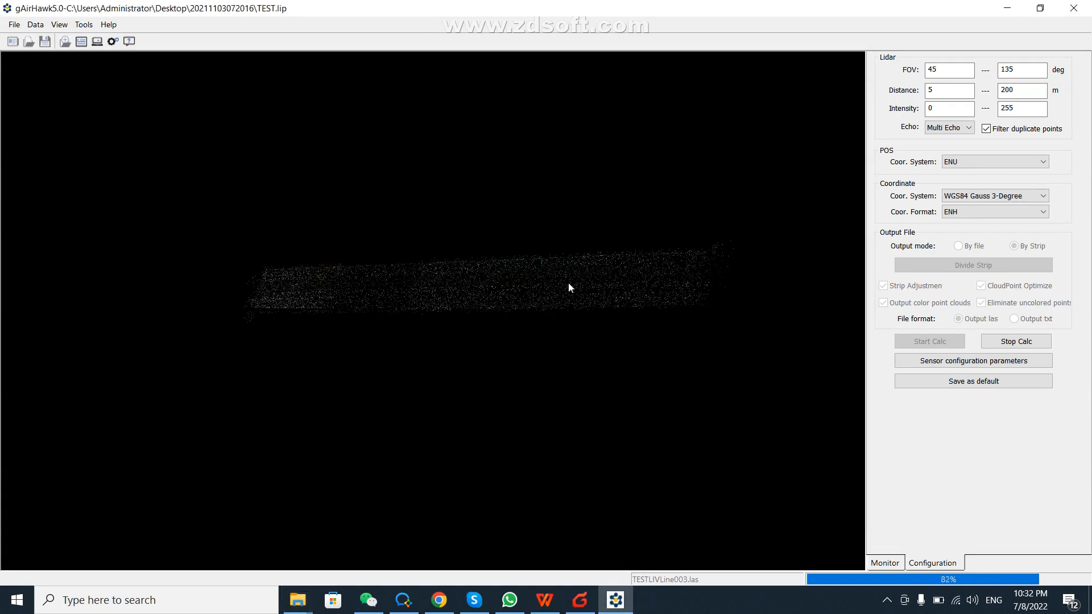
Inspect the TESTLIVLine003 point cloud preview from the side and from above while processing continues.
{"action": "left_click_drag", "start_coordinate": [543, 299], "coordinate": [676, 173]}
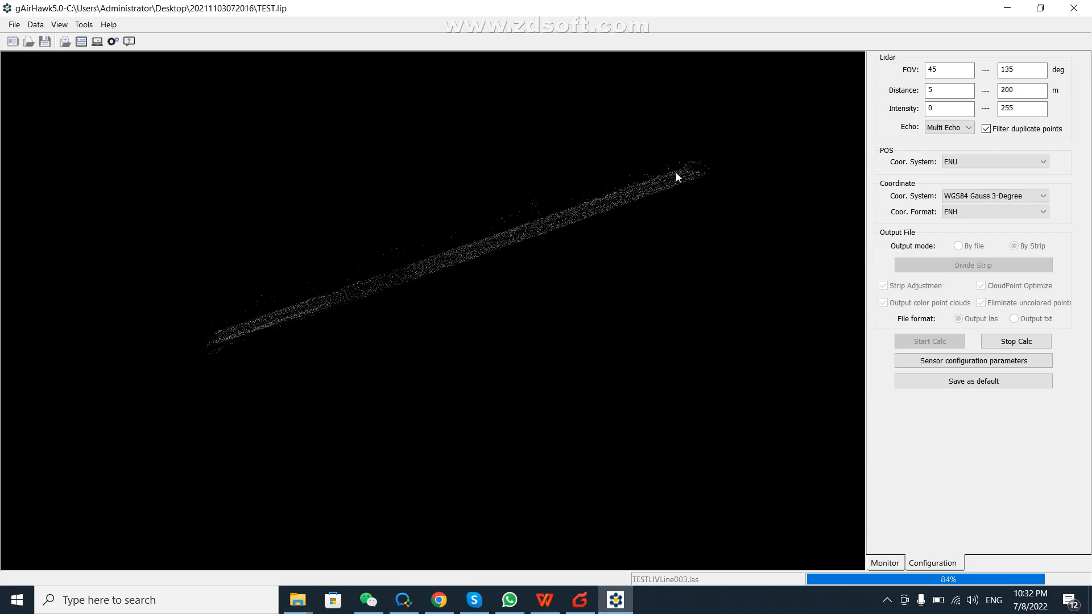
{"action": "left_click_drag", "start_coordinate": [485, 243], "coordinate": [670, 277]}
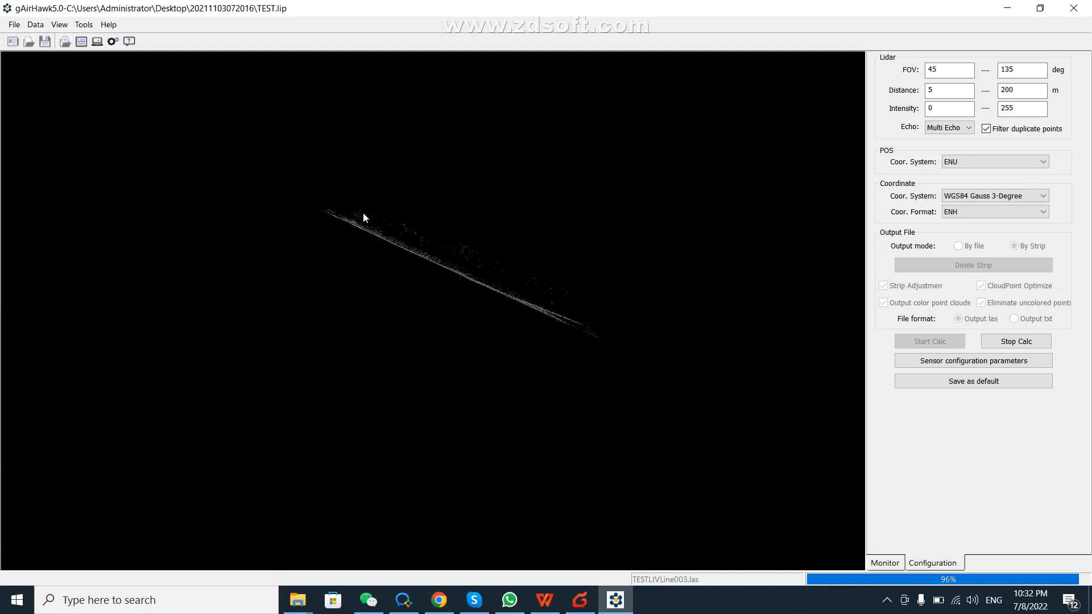
{"action": "left_click_drag", "start_coordinate": [510, 286], "coordinate": [385, 288]}
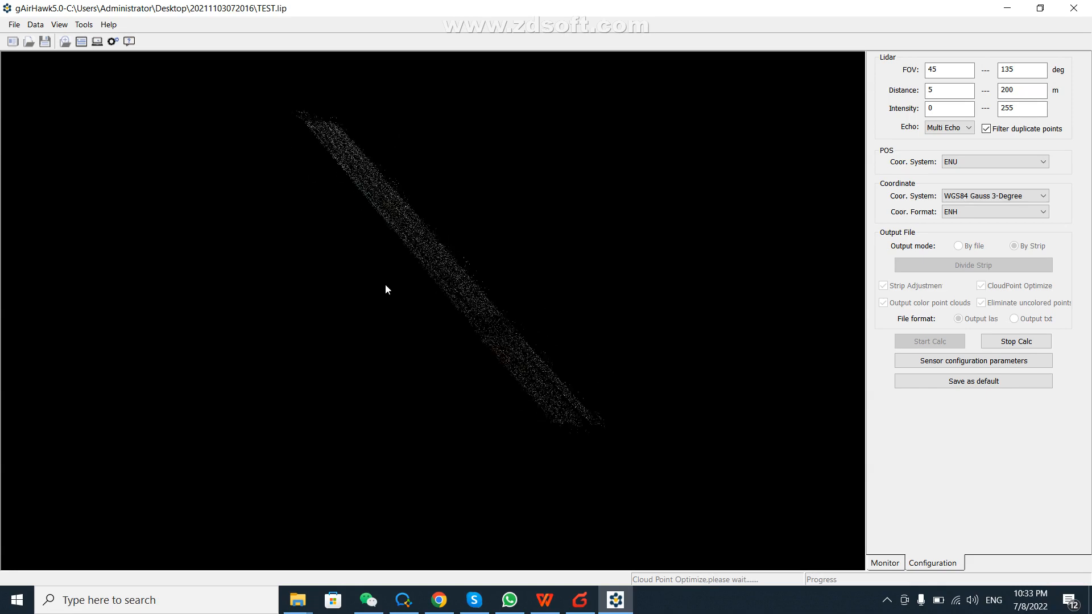
{"action": "left_click_drag", "start_coordinate": [402, 231], "coordinate": [533, 379]}
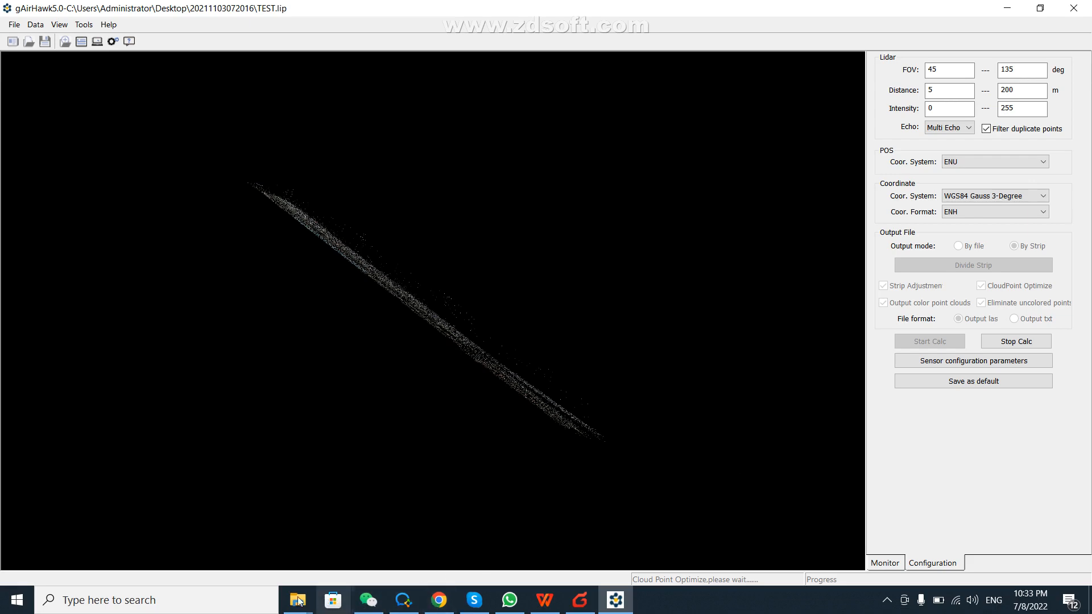
Check the lidar folder in File Explorer for the LAS files of strips 001, 002 and 003, and return to the project folder.
{"action": "mouse_move", "coordinate": [302, 604]}
{"action": "left_click", "coordinate": [444, 494]}
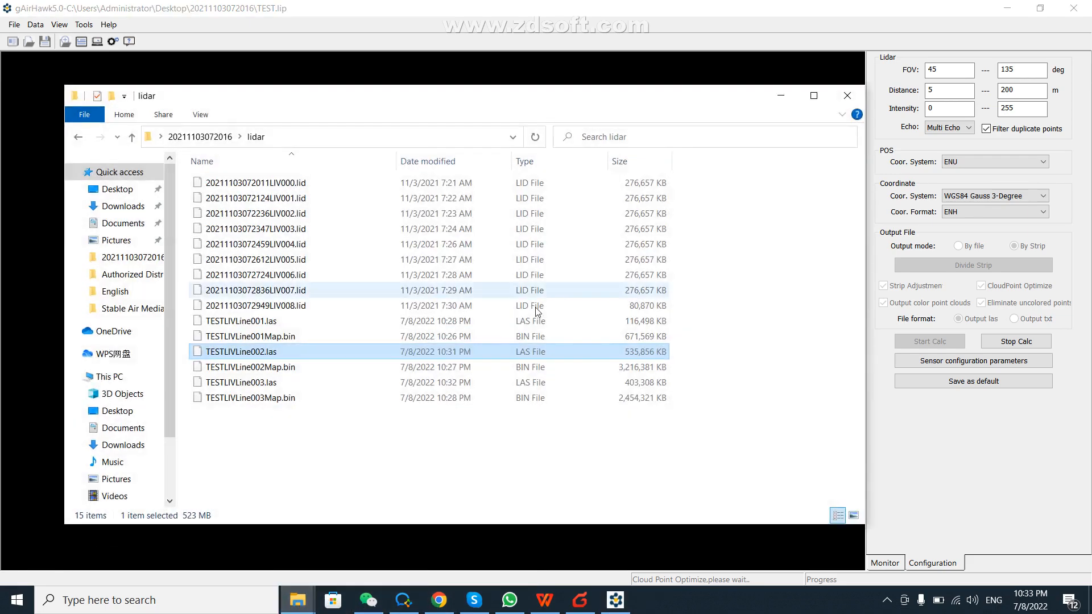
{"action": "left_click", "coordinate": [334, 464]}
{"action": "left_click", "coordinate": [278, 324]}
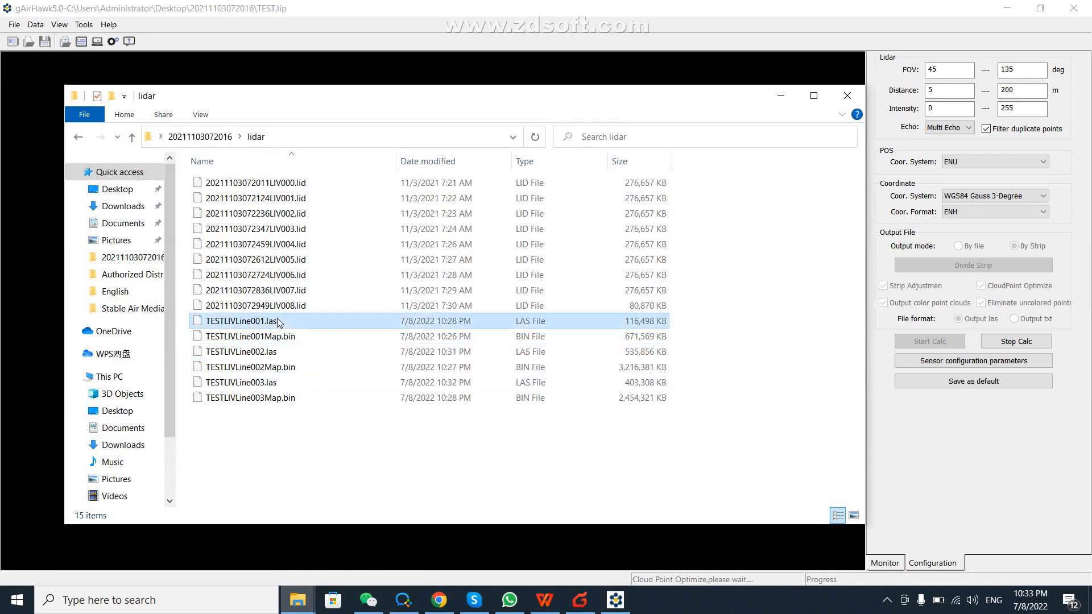
{"action": "left_click", "coordinate": [285, 354]}
{"action": "left_click", "coordinate": [277, 385]}
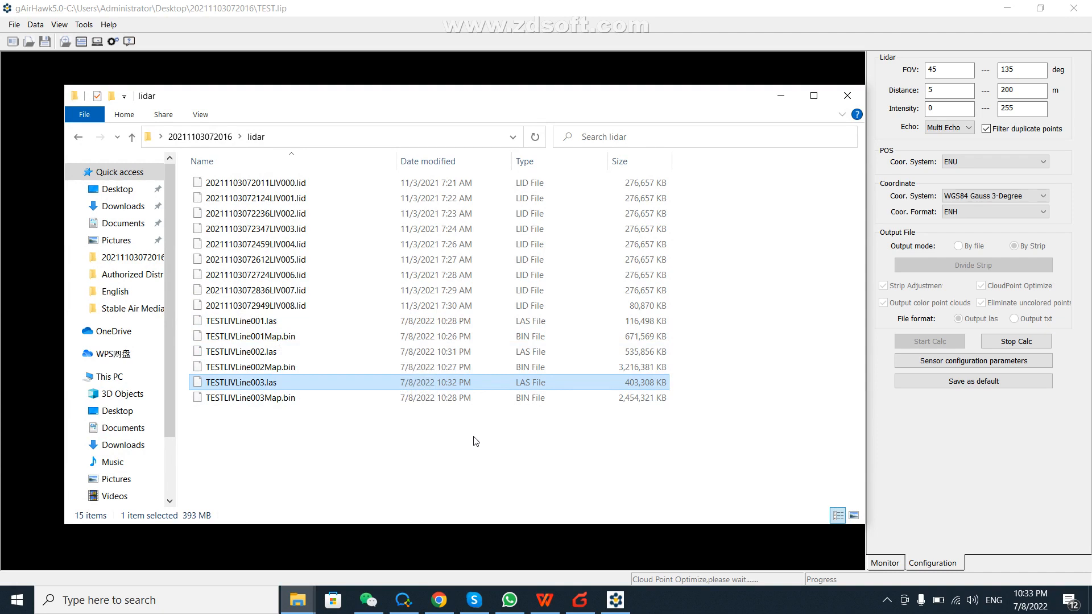
{"action": "left_click", "coordinate": [131, 137]}
{"action": "left_click", "coordinate": [277, 376]}
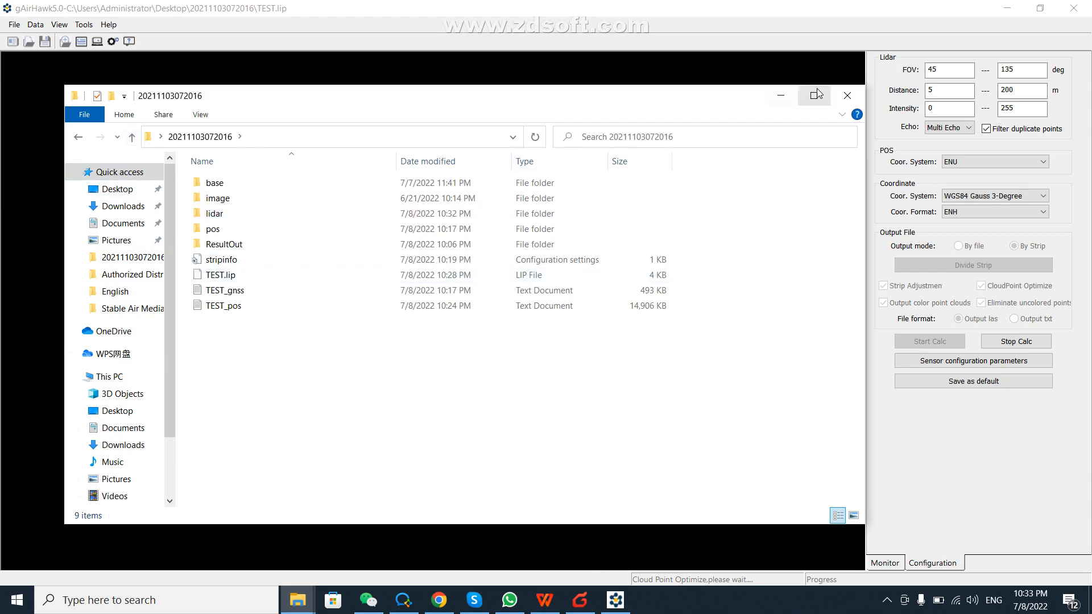
{"action": "left_click", "coordinate": [780, 98]}
Examine the strip's point cloud preview from different directions during the cloud point optimization.
{"action": "left_click_drag", "start_coordinate": [535, 397], "coordinate": [341, 394]}
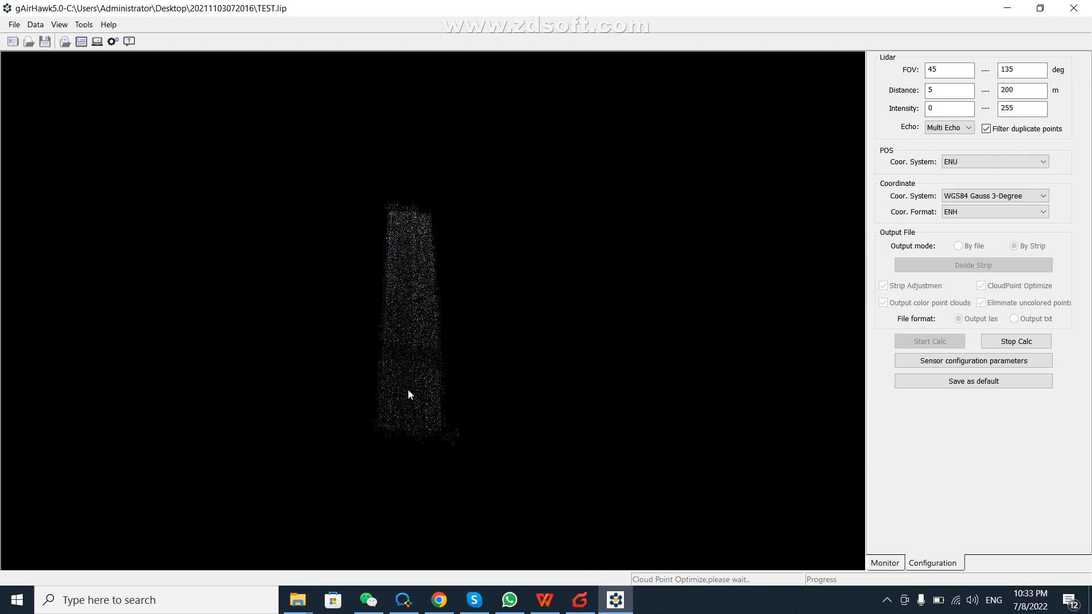
{"action": "left_click_drag", "start_coordinate": [408, 390], "coordinate": [285, 356]}
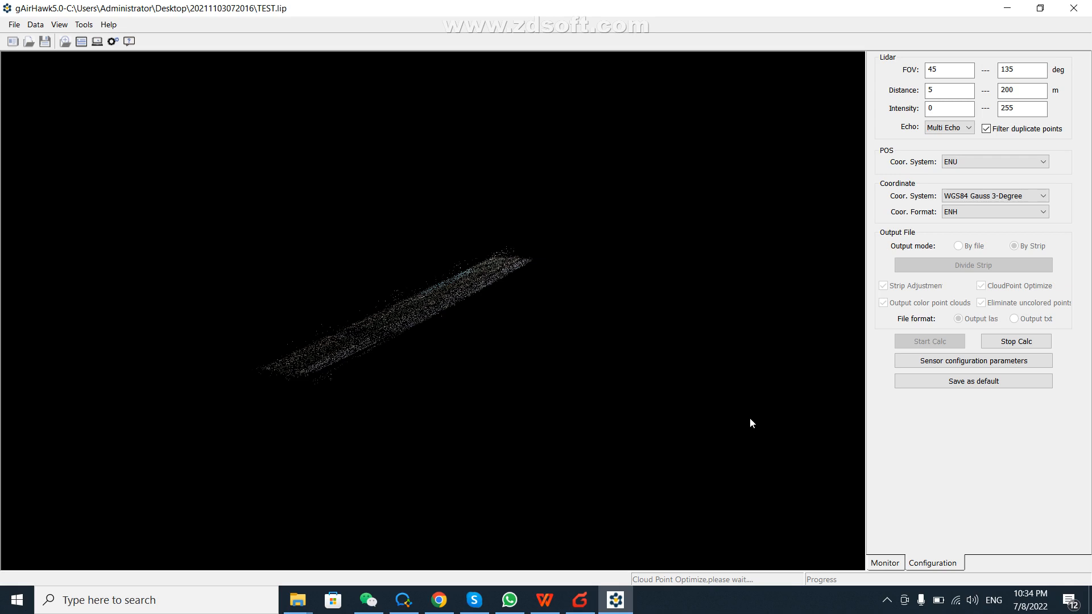
{"action": "left_click_drag", "start_coordinate": [491, 334], "coordinate": [448, 332]}
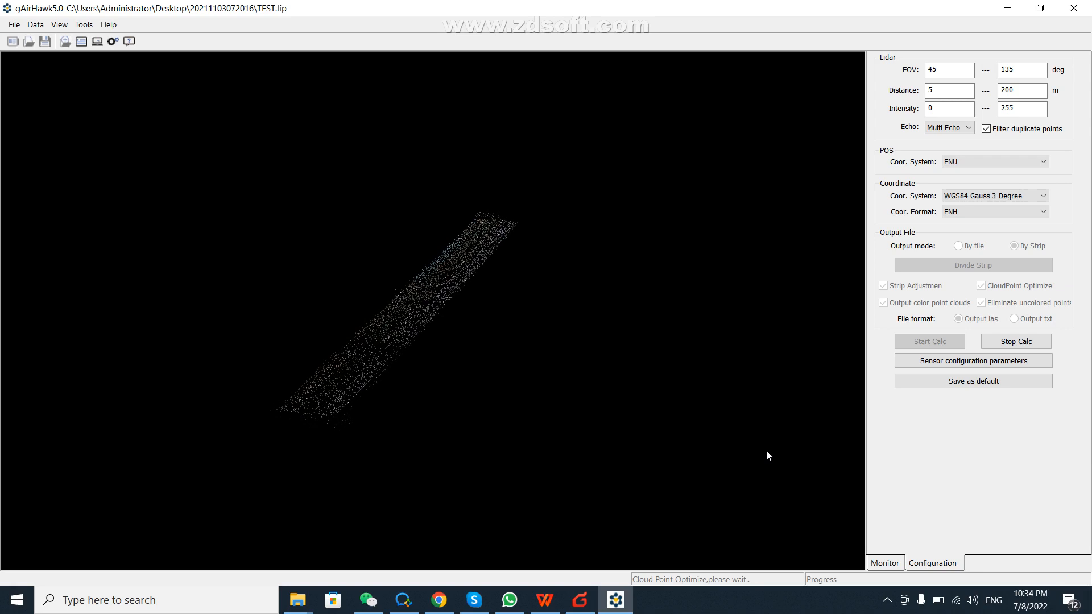
Locate the Optimize PointCloud tool without running it, and acknowledge the end of the calculation.
{"action": "left_click", "coordinate": [83, 25]}
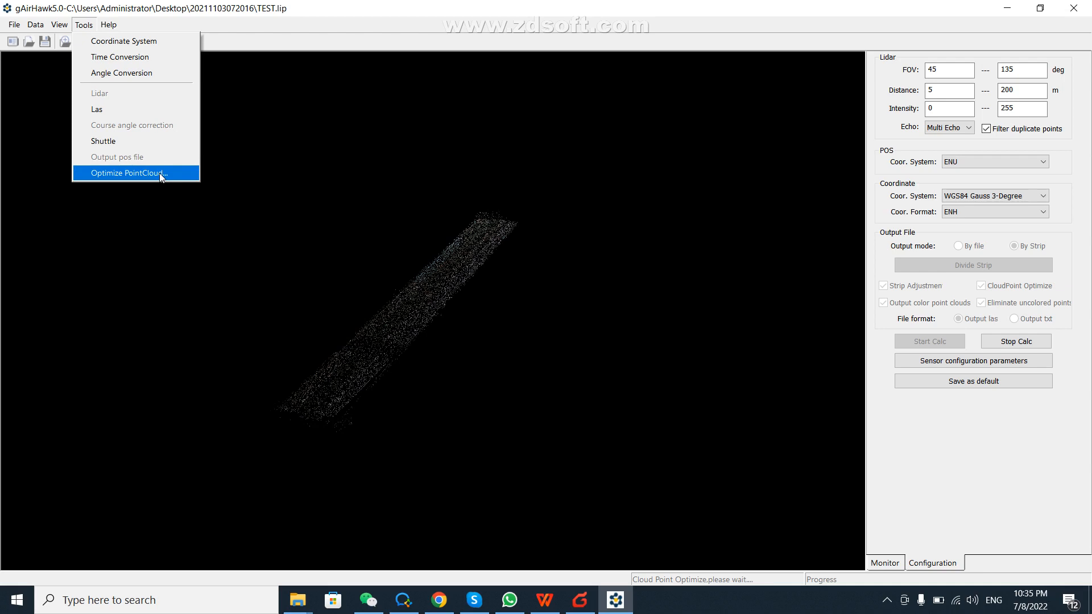
{"action": "left_click", "coordinate": [358, 147]}
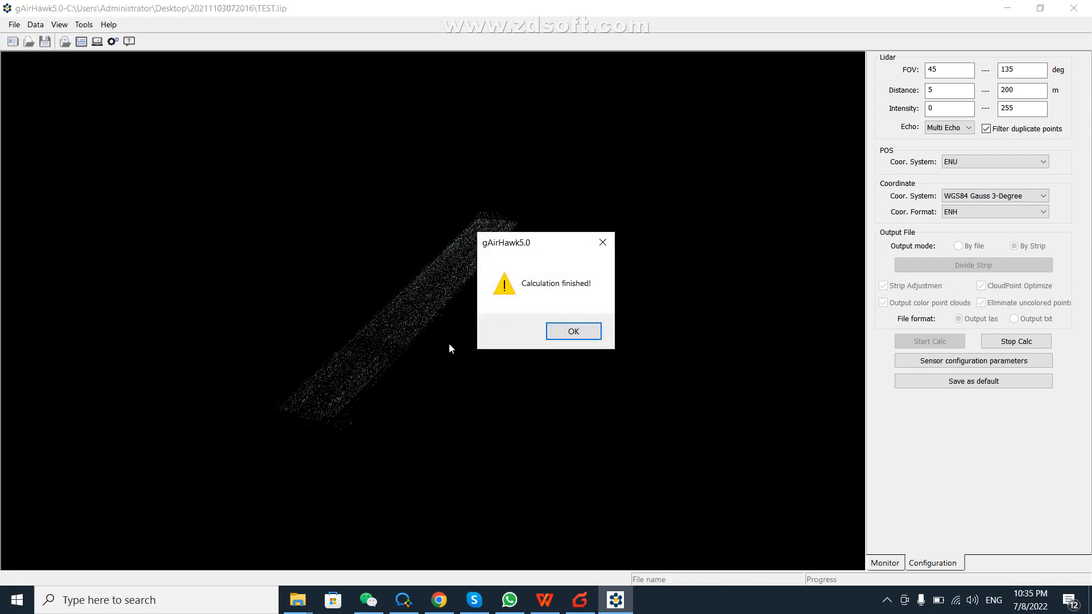
{"action": "left_click_drag", "start_coordinate": [557, 238], "coordinate": [599, 260]}
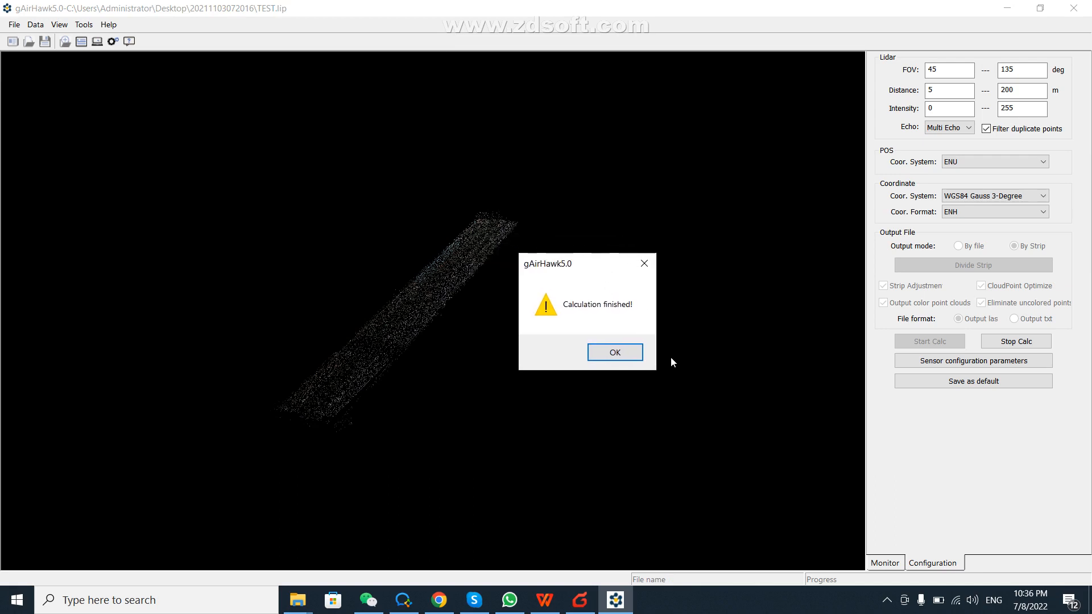
{"action": "left_click", "coordinate": [614, 353]}
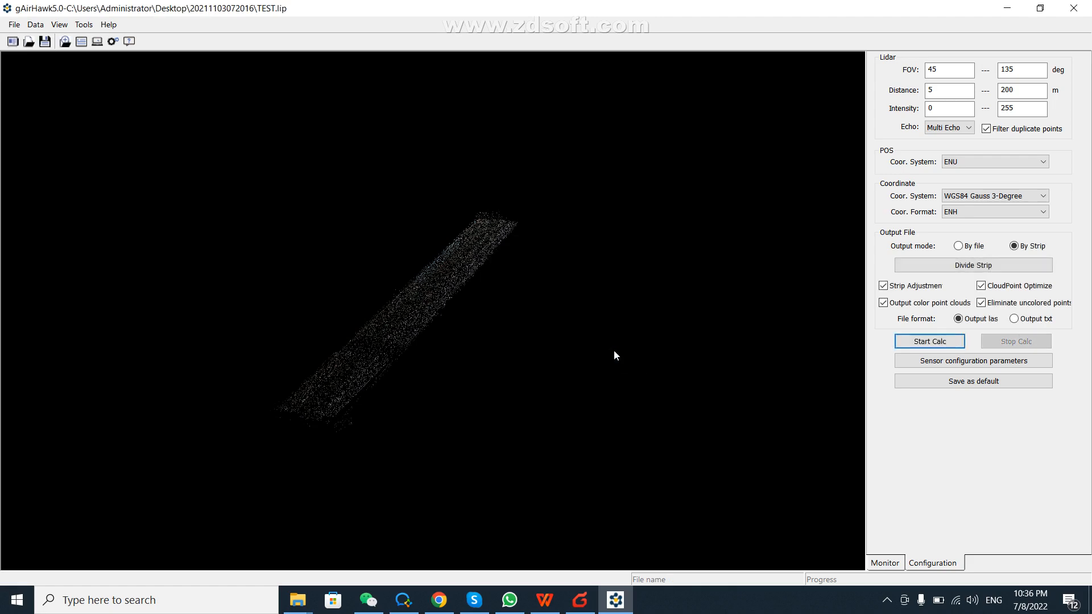
{"action": "left_click", "coordinate": [298, 600]}
{"action": "left_click", "coordinate": [417, 495]}
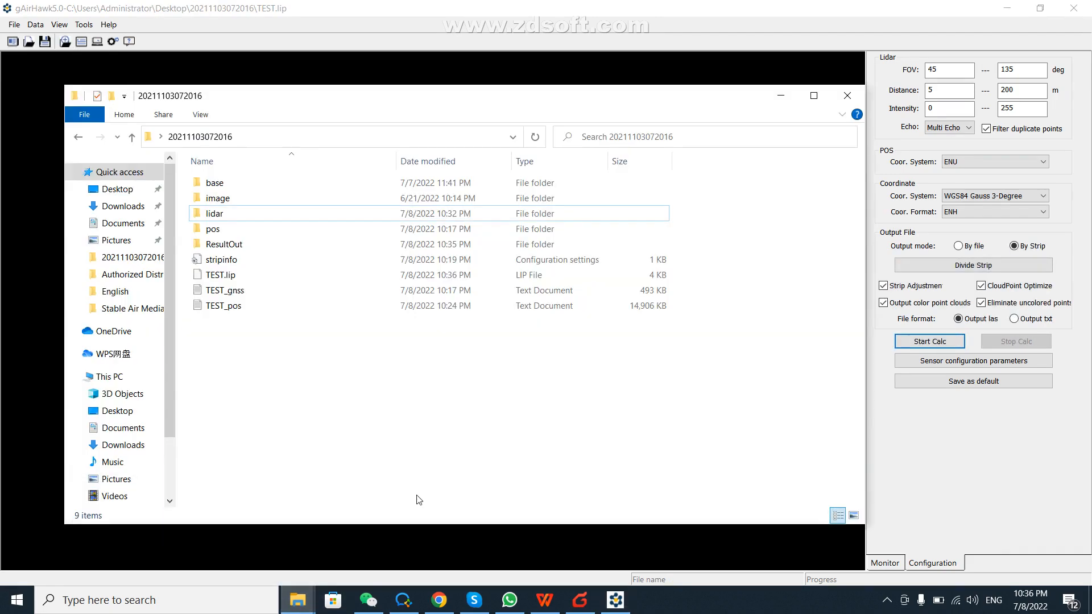
{"action": "double_click", "coordinate": [238, 215]}
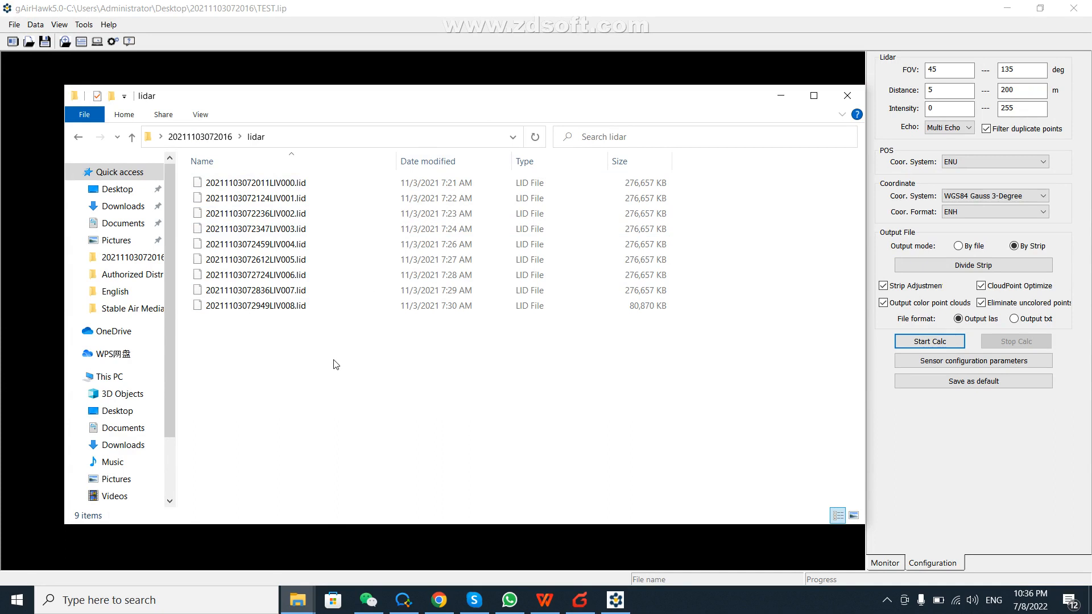
{"action": "left_click", "coordinate": [132, 137]}
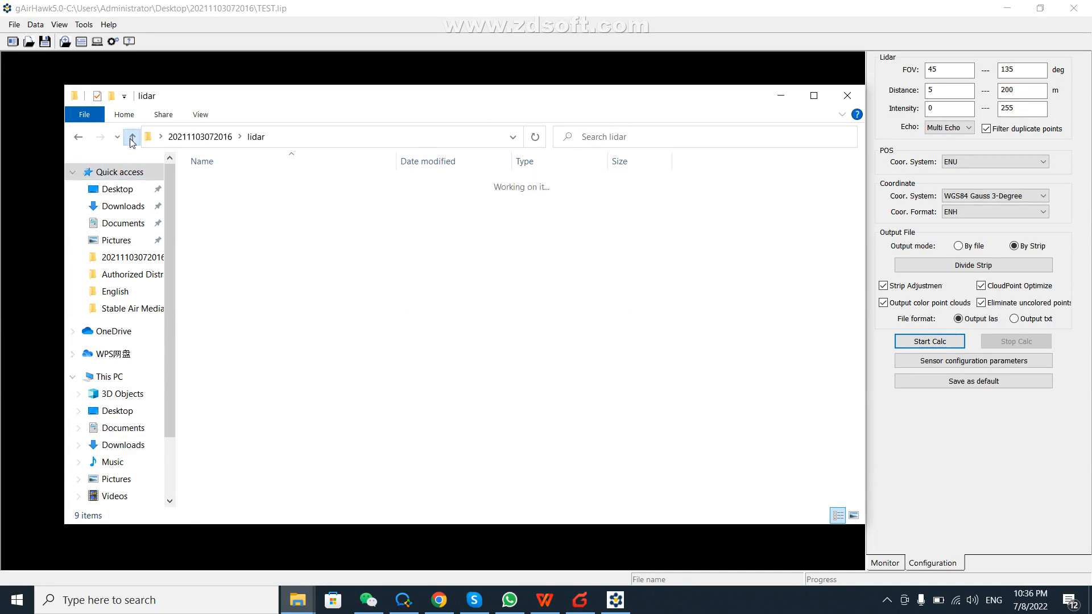
{"action": "double_click", "coordinate": [222, 244]}
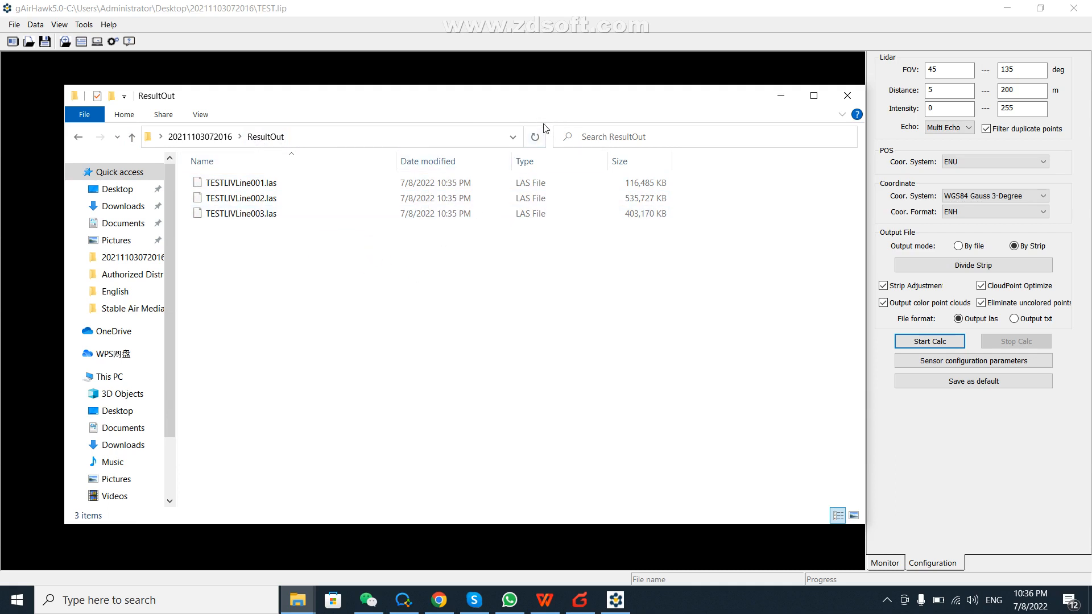
{"action": "left_click_drag", "start_coordinate": [560, 105], "coordinate": [539, 119]}
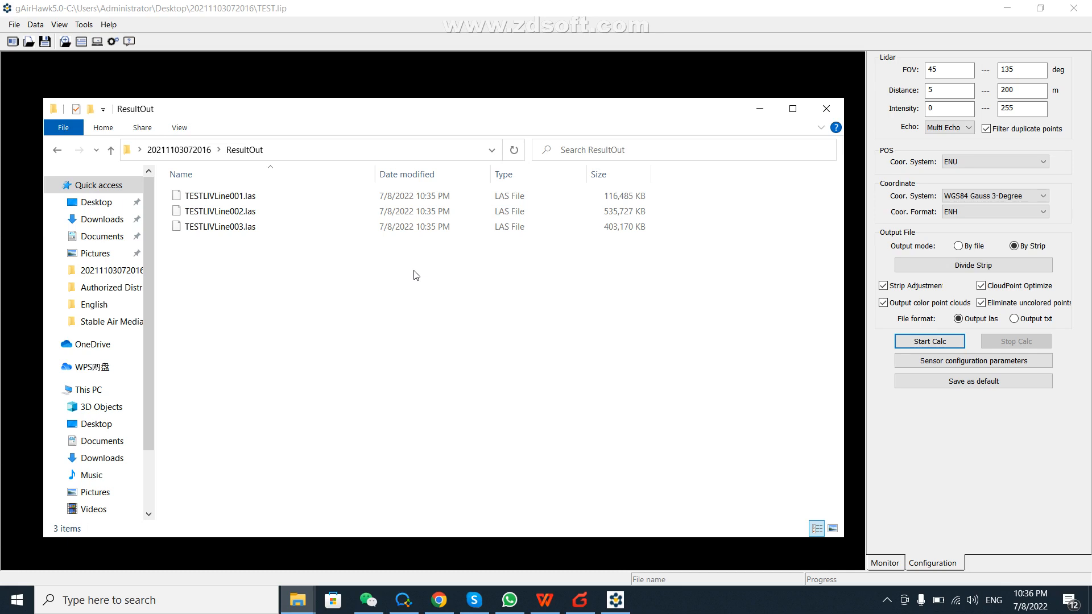
{"action": "left_click", "coordinate": [826, 109]}
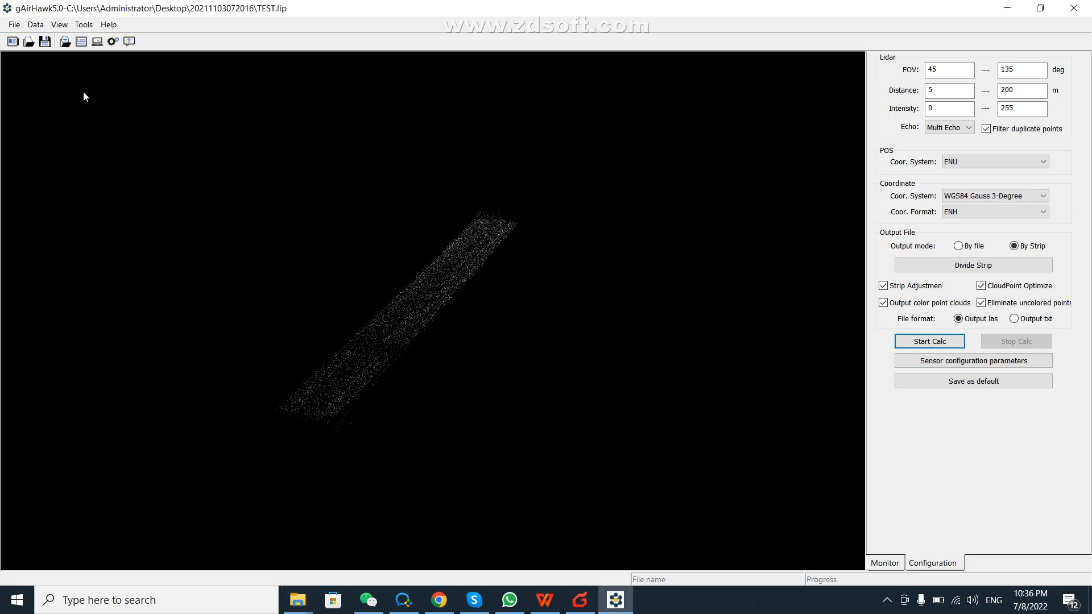